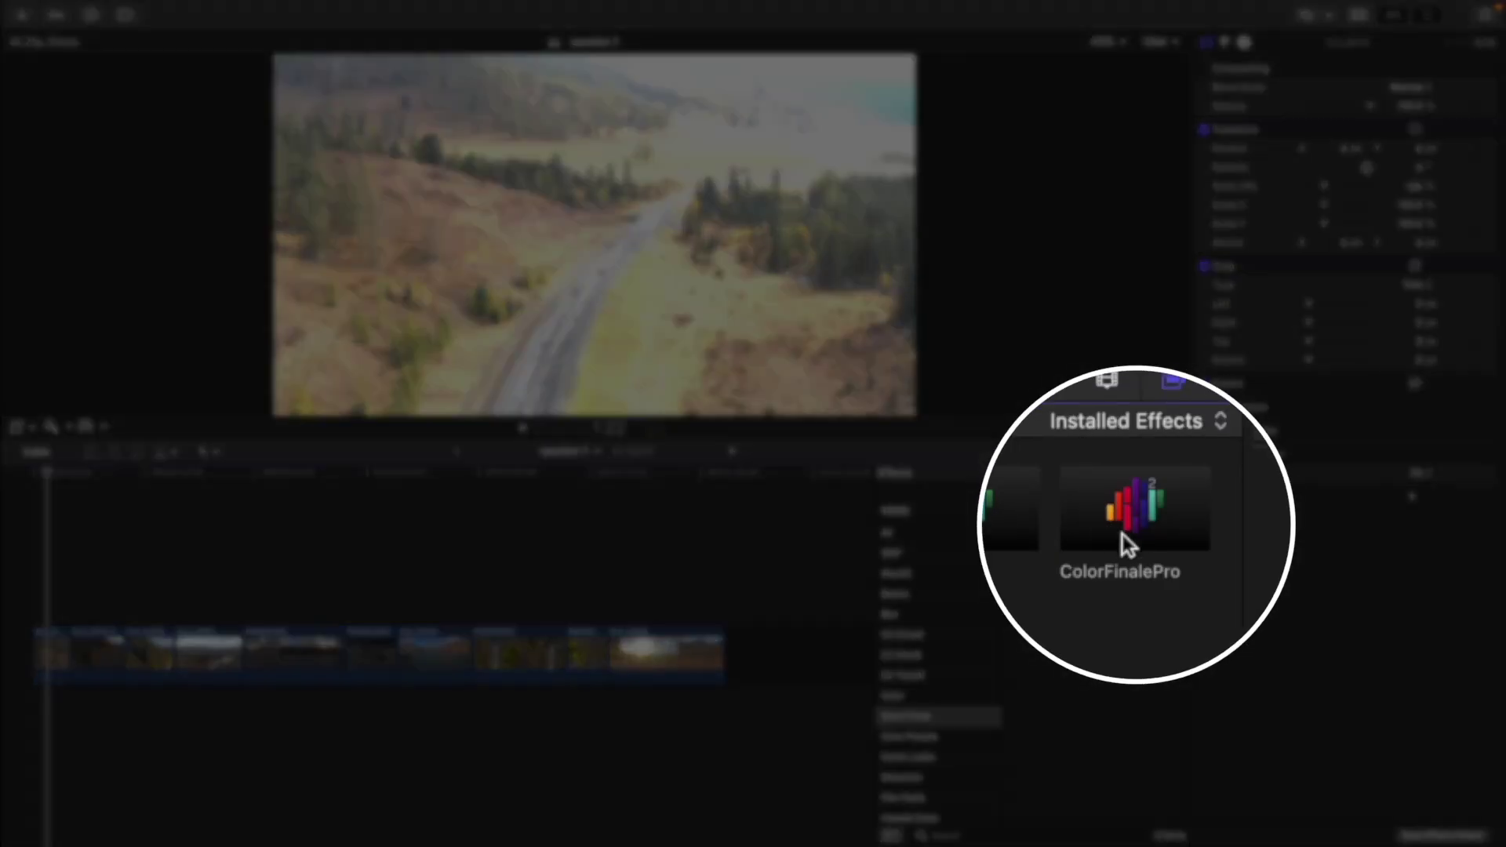
# - Apply the ColorFinalePro effect at default settings to the drone road clip DJ_0472
pyautogui.doubleClick(1122, 534)
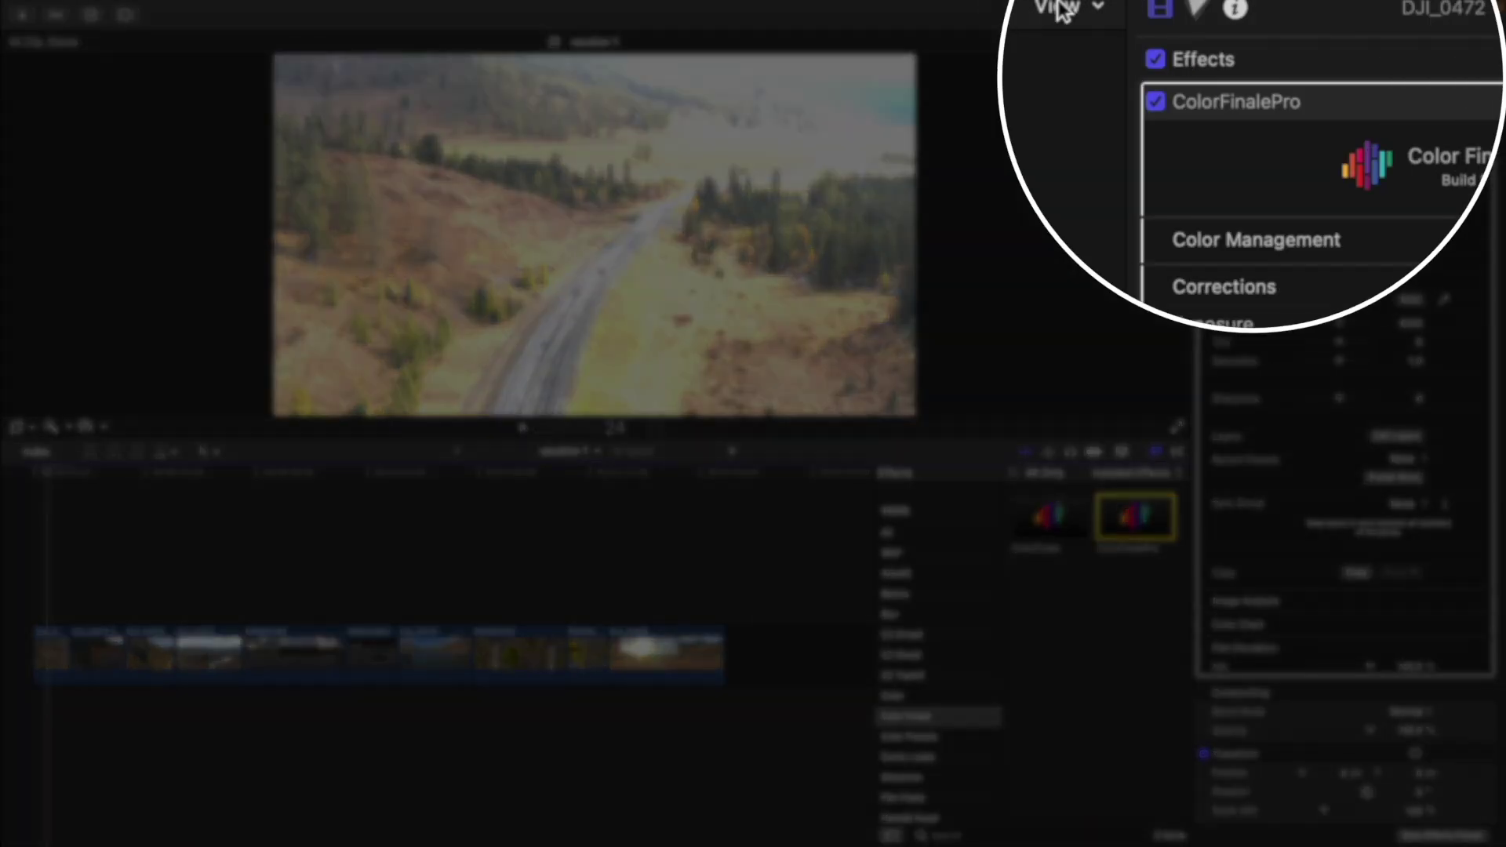
# - Show RGB waveform scopes beside the viewer and test the clip's Exposure slider
pyautogui.click(1158, 42)
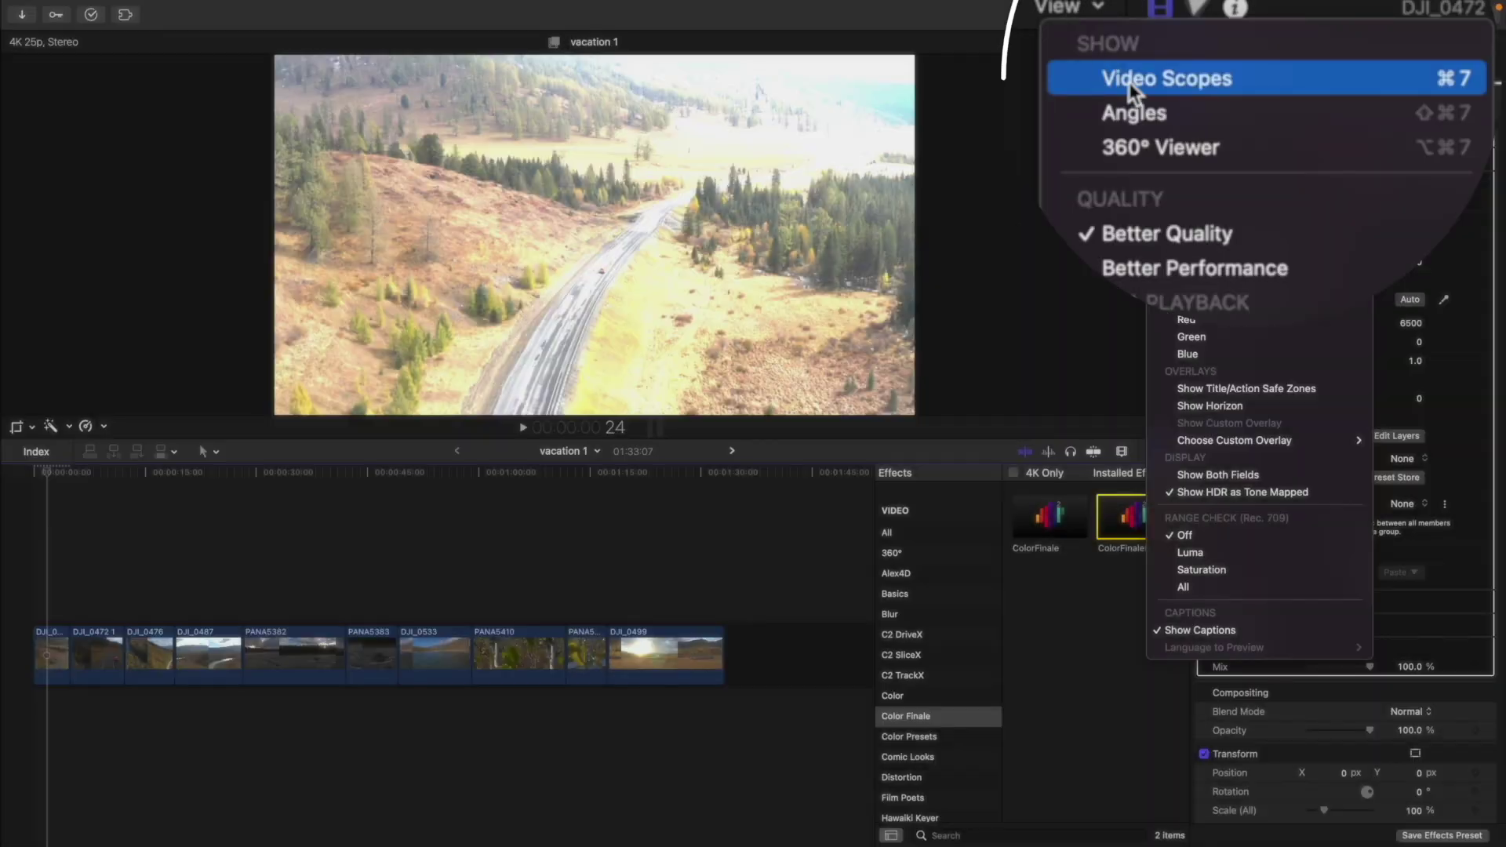
pyautogui.click(1180, 77)
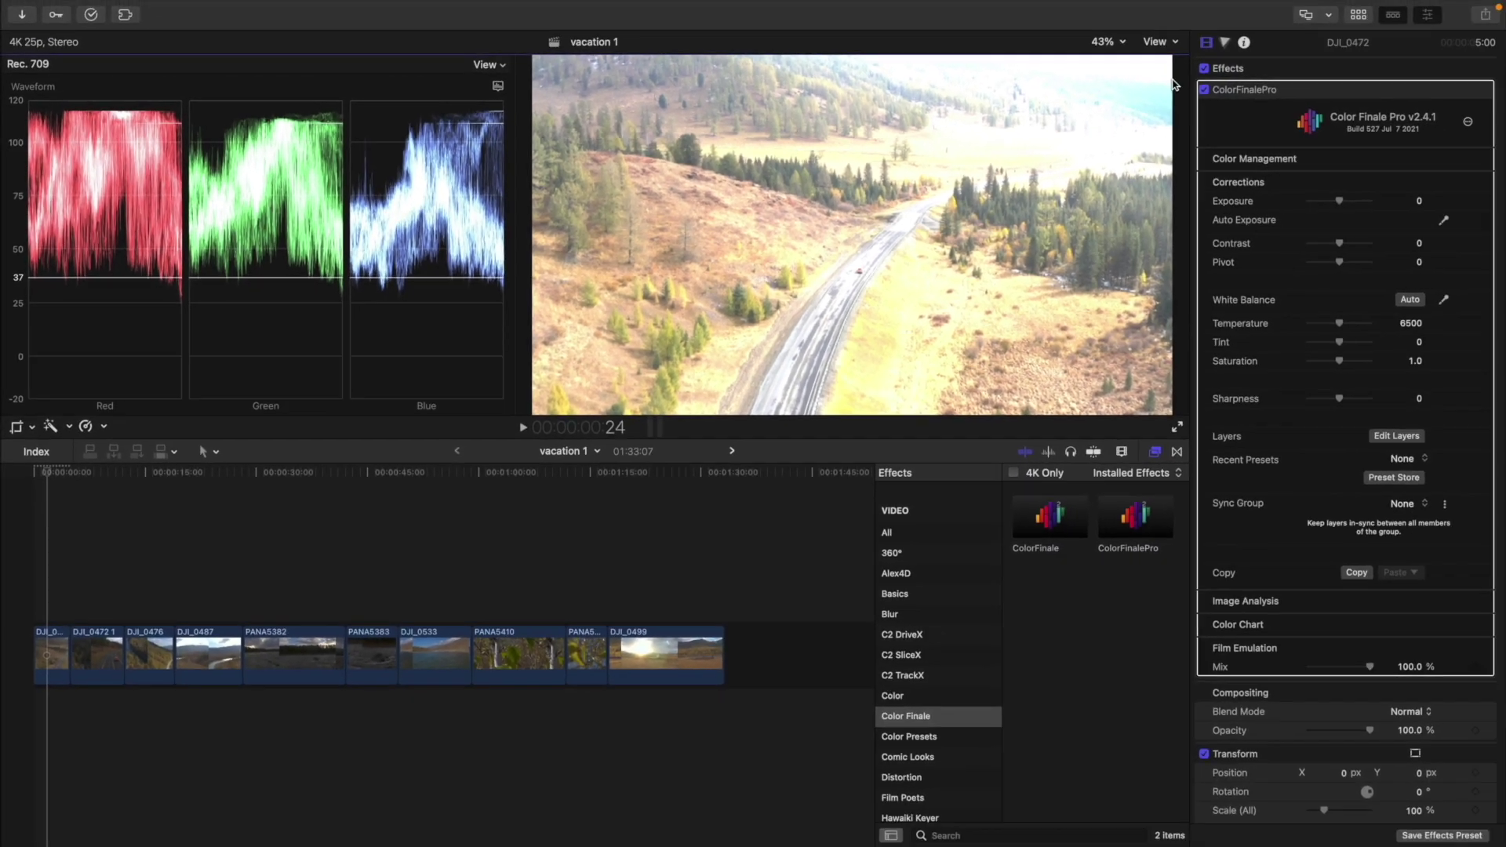
pyautogui.moveTo(1339, 201); pyautogui.dragTo(1379, 201)
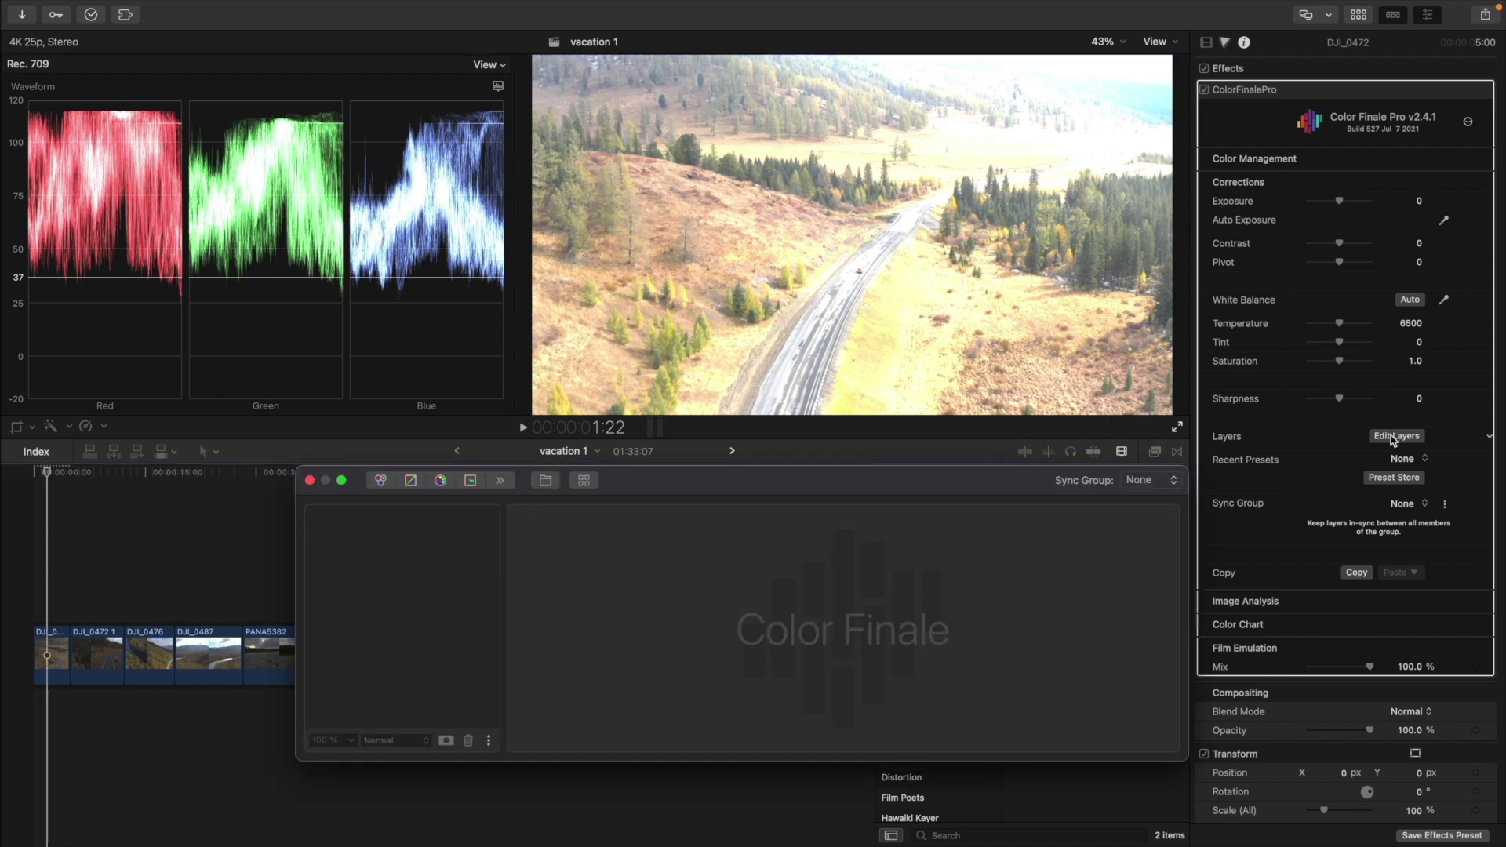
# - Add a Color Wheels layer with Lift -0.35, Gamma 0.30 and Gain -0.73
pyautogui.click(382, 482)
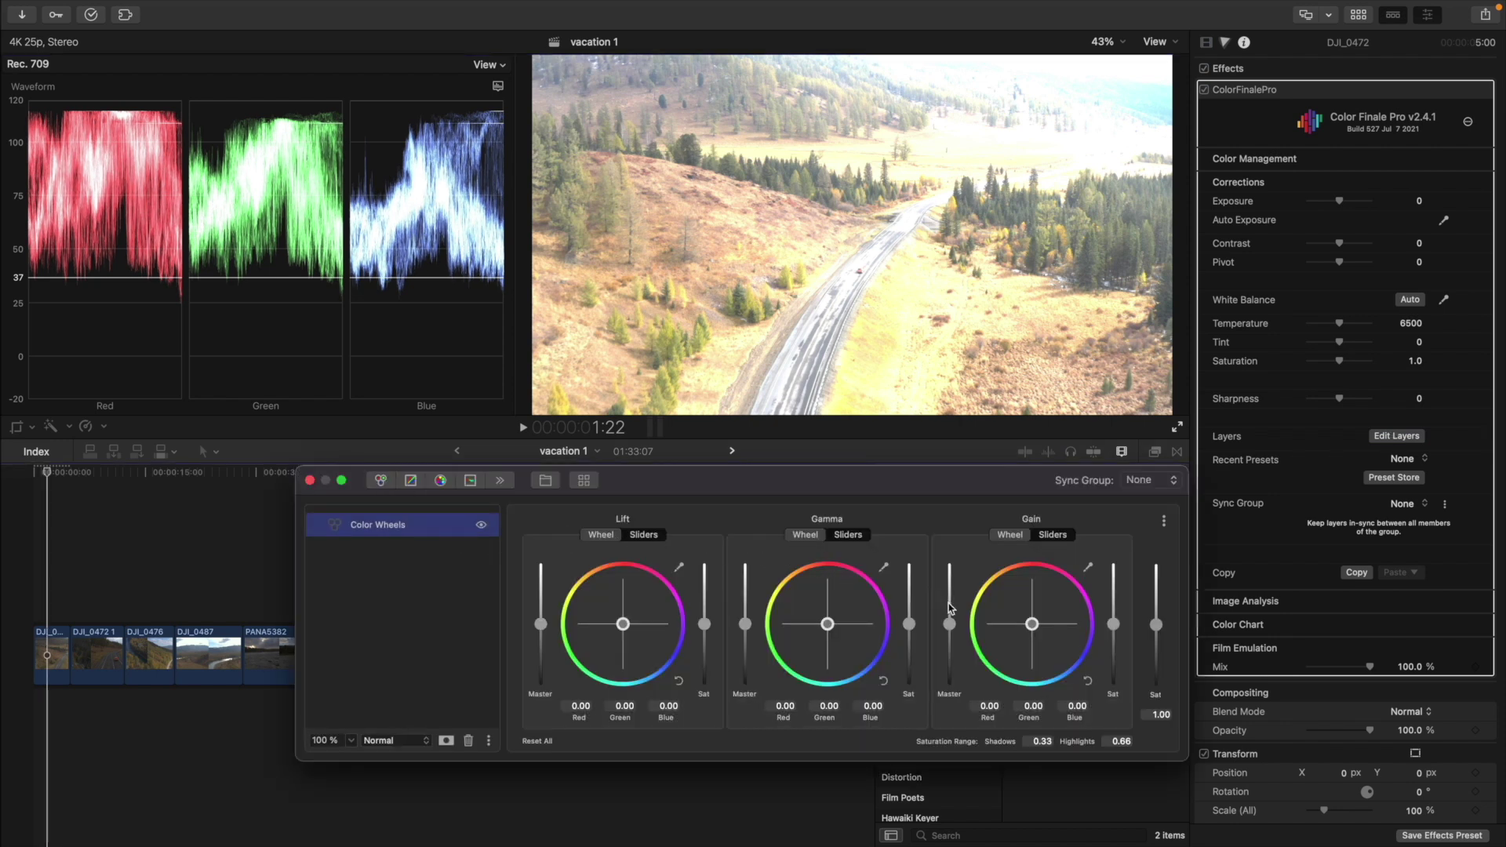
pyautogui.moveTo(951, 628); pyautogui.dragTo(955, 666)
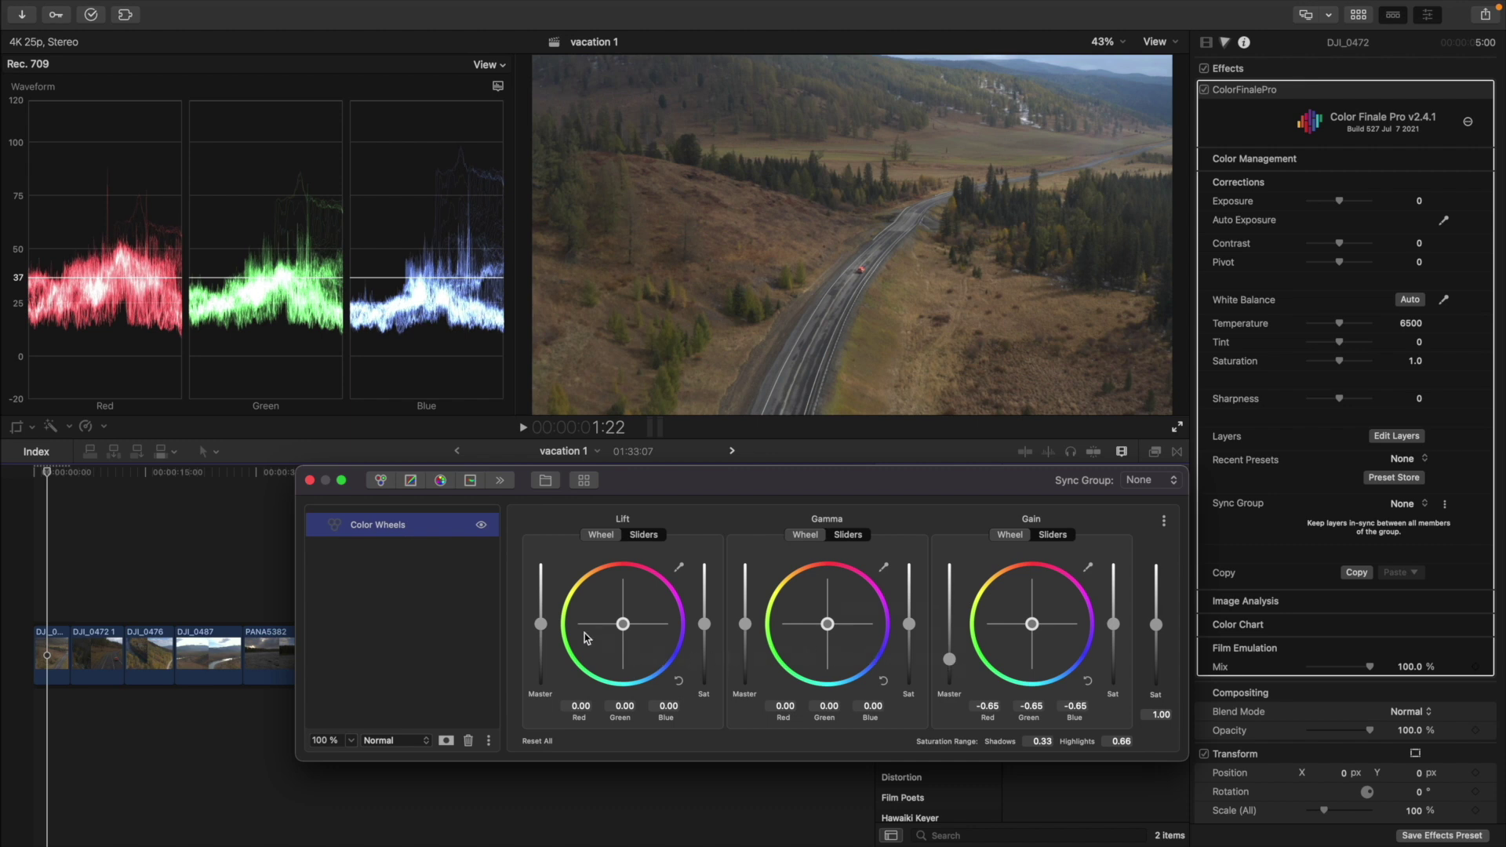
pyautogui.moveTo(540, 628); pyautogui.dragTo(542, 644)
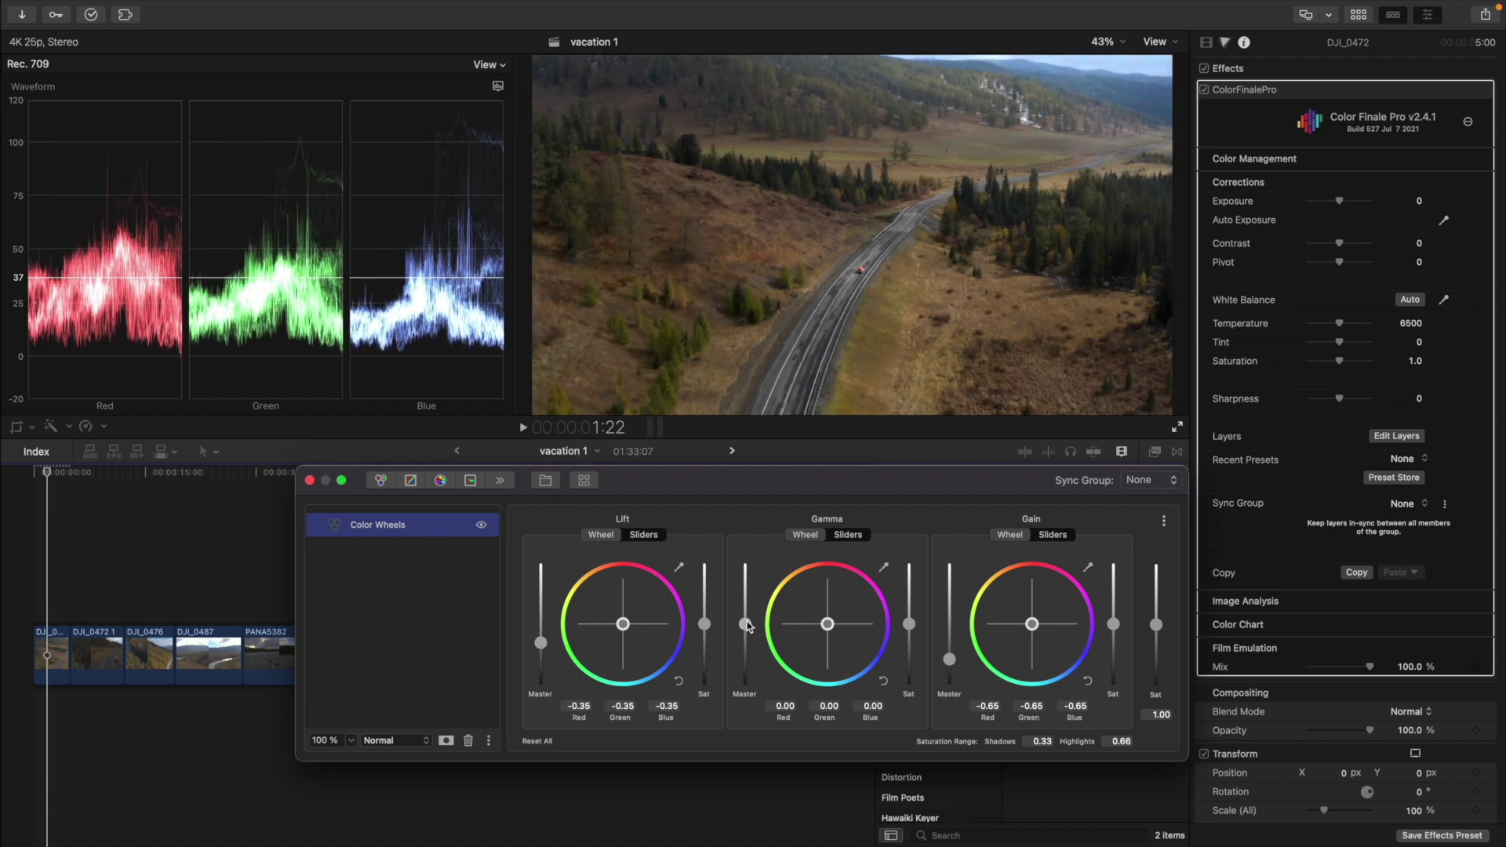
pyautogui.moveTo(746, 625); pyautogui.dragTo(745, 610)
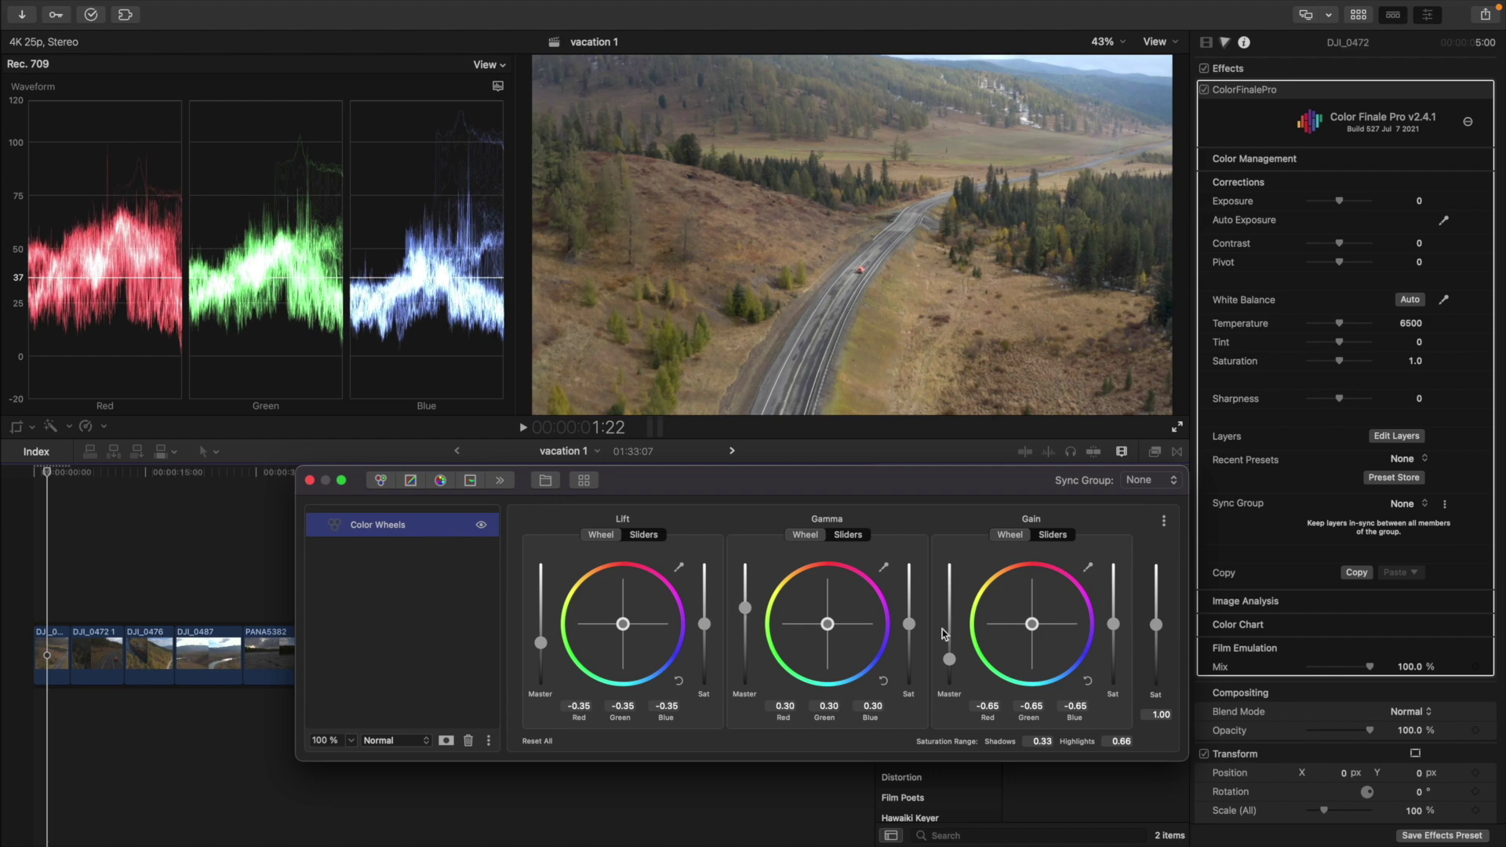
pyautogui.moveTo(949, 659); pyautogui.dragTo(949, 663)
# - Raise Contrast to 22 with Pivot -59, and toggle the effect to compare
pyautogui.moveTo(1339, 243); pyautogui.dragTo(1320, 284)
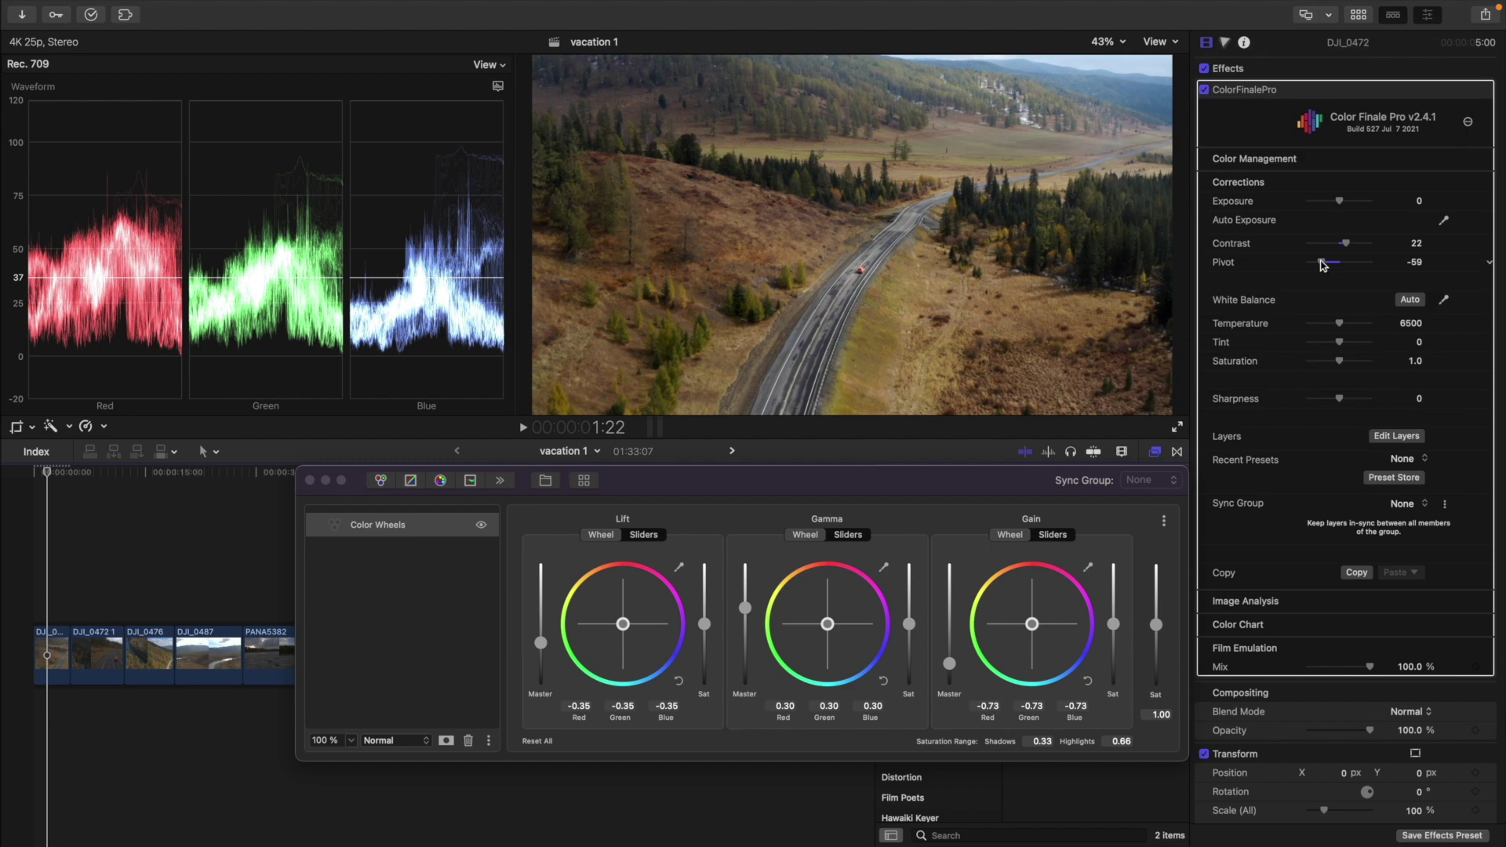
pyautogui.click(1206, 90)
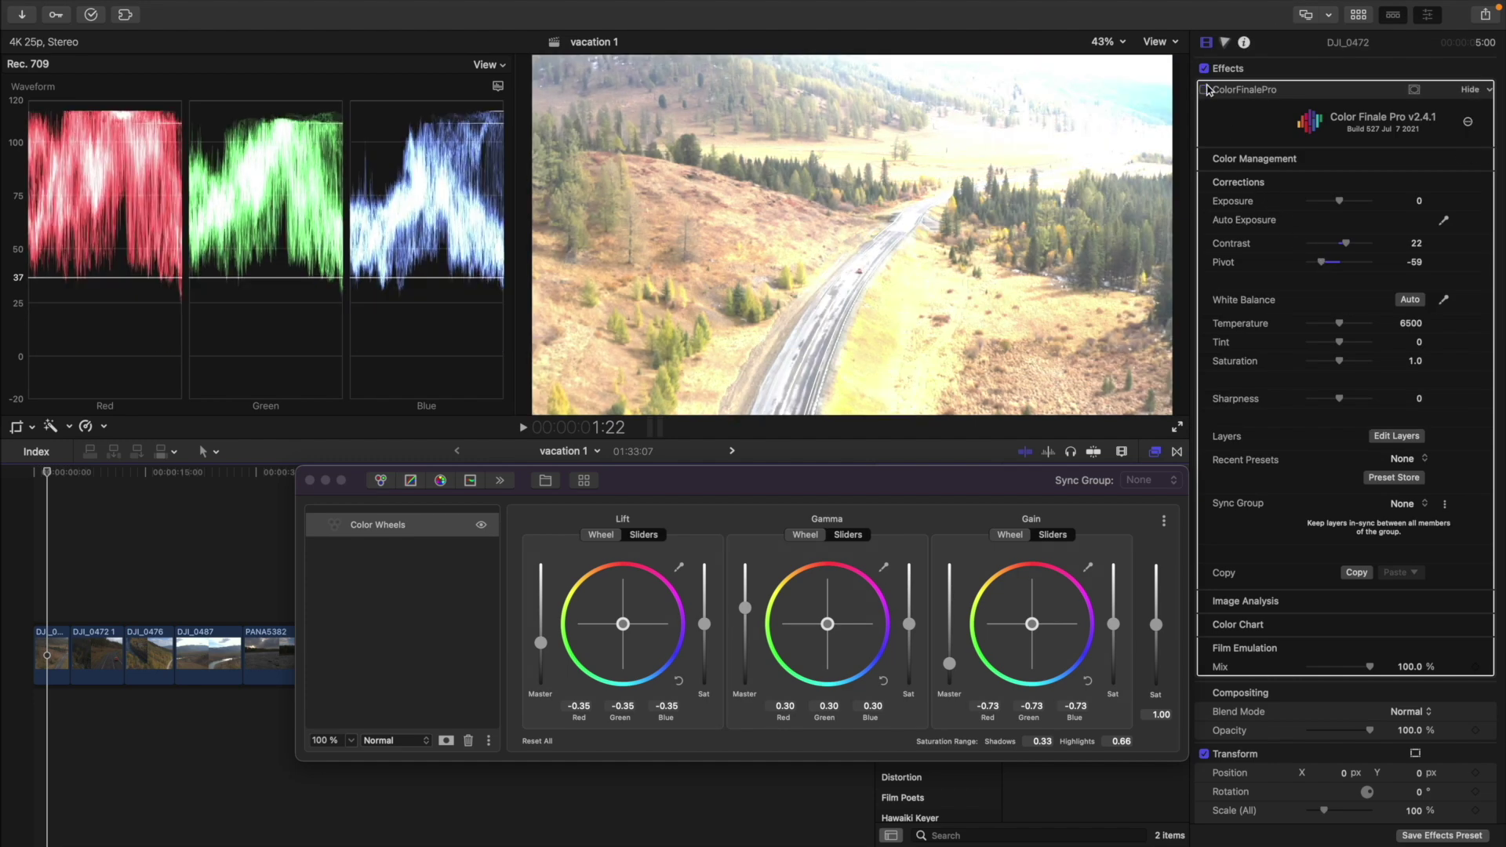
pyautogui.click(1206, 89)
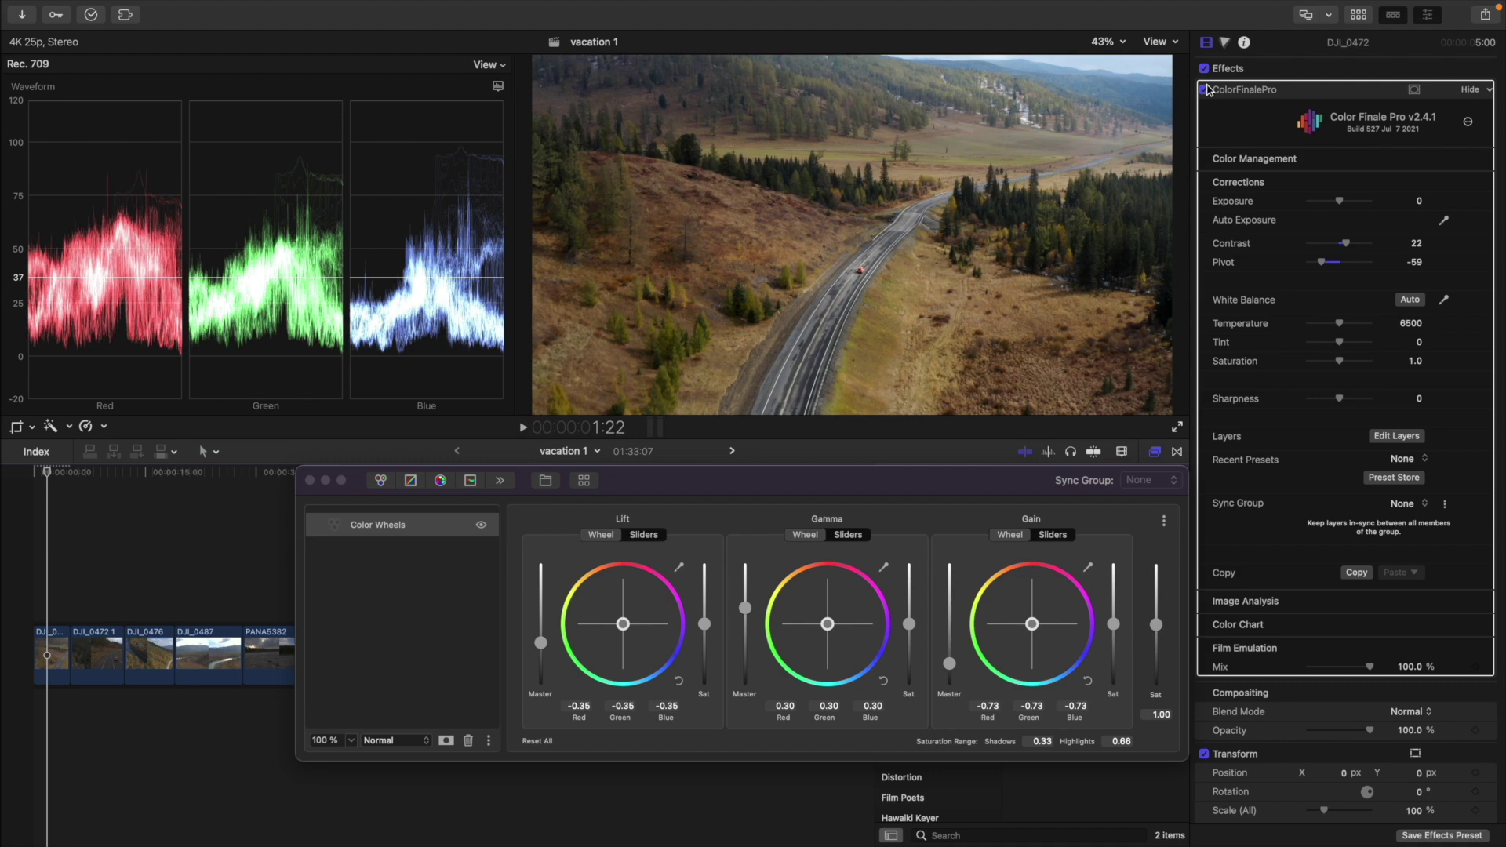
# - Paste the Color Finale grade from DJ_0472 onto clip DJ_0472 1
pyautogui.click(51, 656)
pyautogui.click(107, 652)
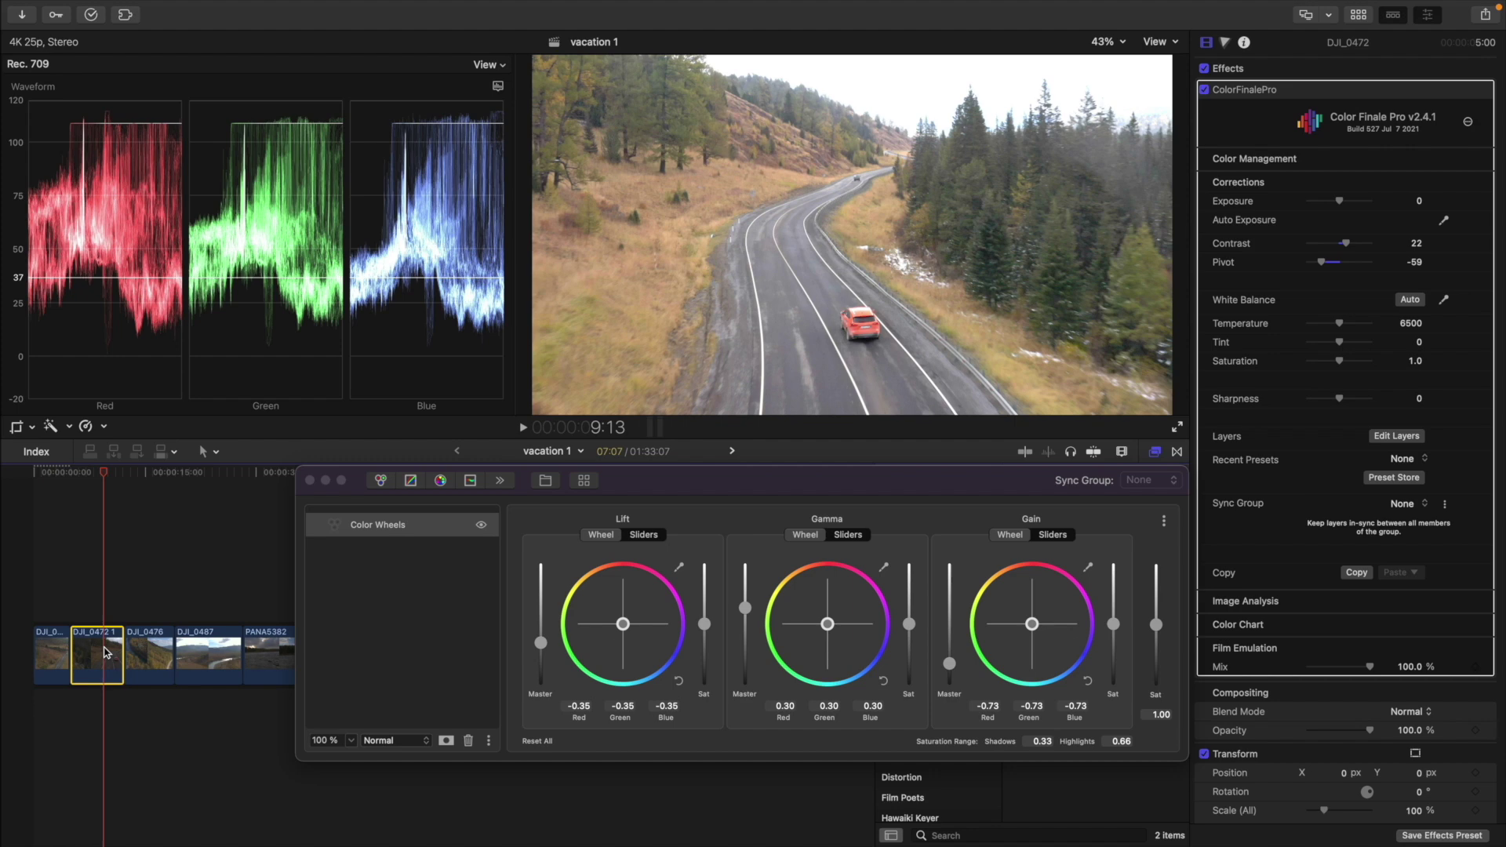
pyautogui.press('super+shift+v')
pyautogui.click(880, 501)
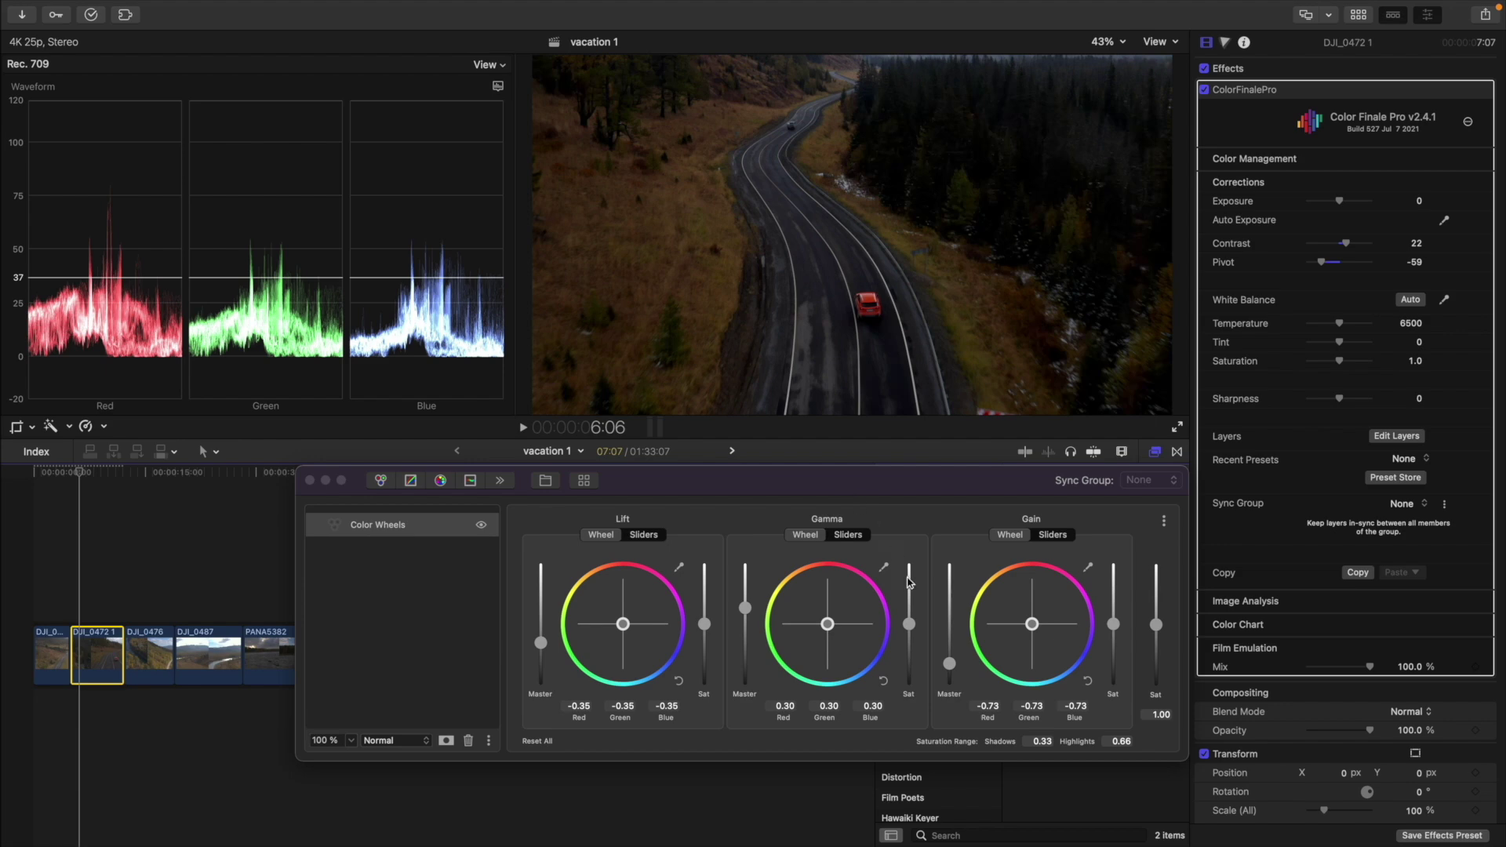
# - Brighten DJ_0472 1 to Gamma 0.38 and Gain -0.46, then play it back
pyautogui.moveTo(950, 664); pyautogui.dragTo(952, 655)
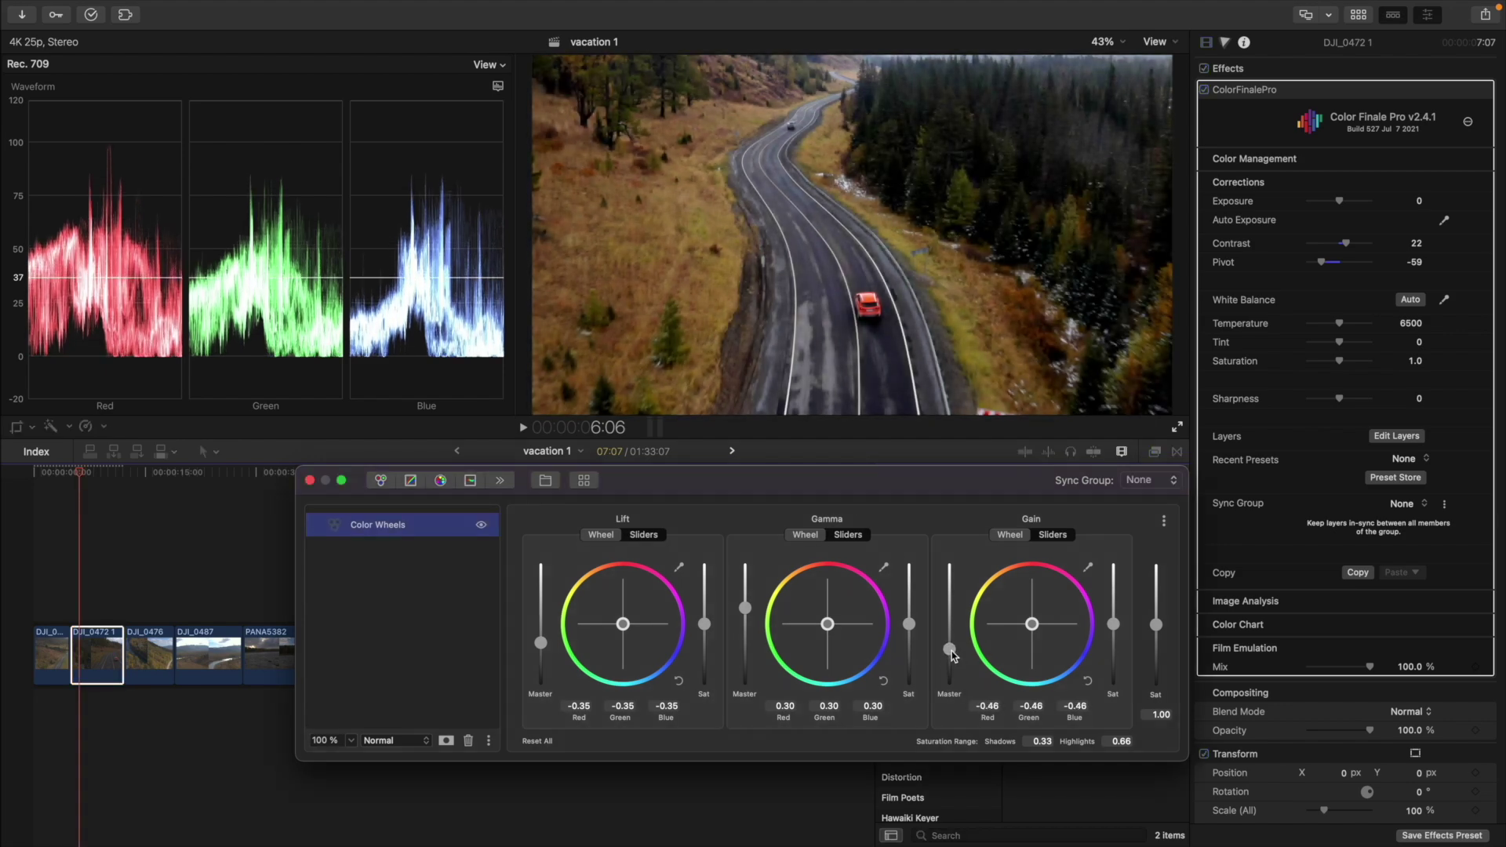
pyautogui.click(81, 589)
pyautogui.press('space')
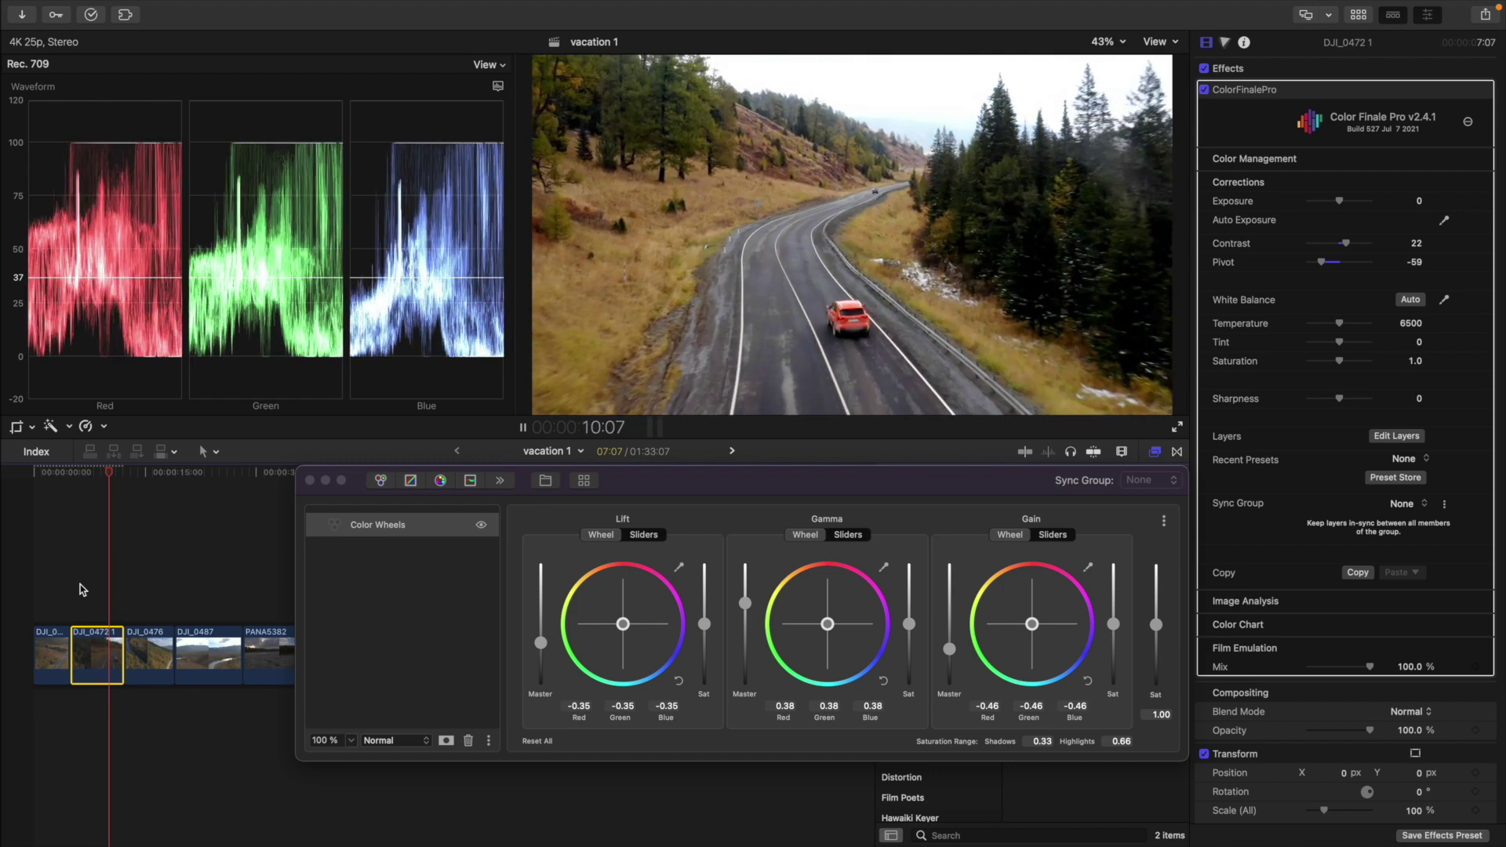
pyautogui.press('space')
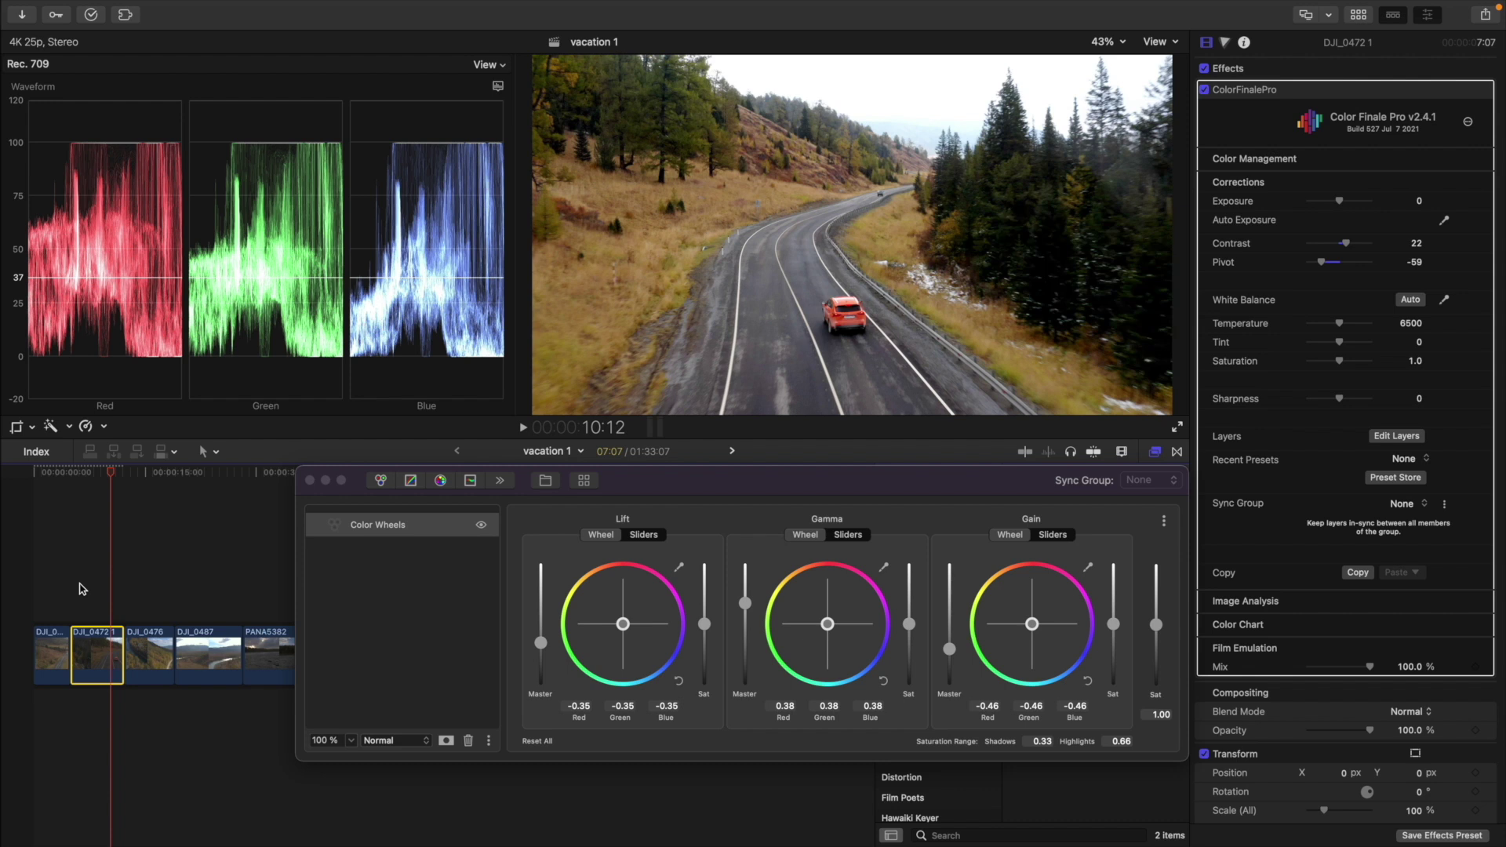
# - Add a second Color Wheels layer under an image mask with 42% Input Black and 25% Blur
pyautogui.click(380, 481)
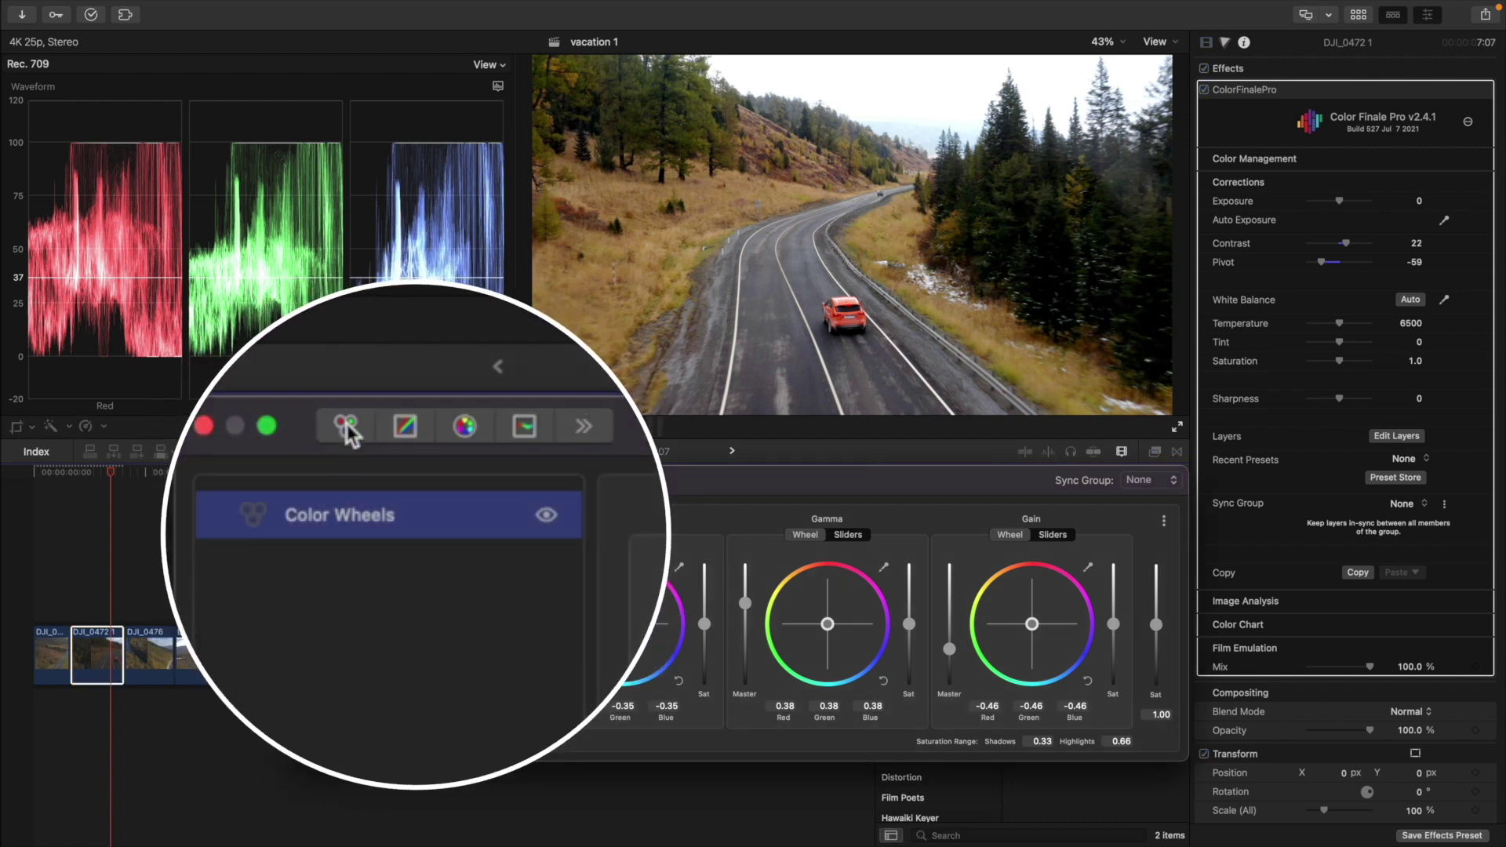
pyautogui.click(454, 524)
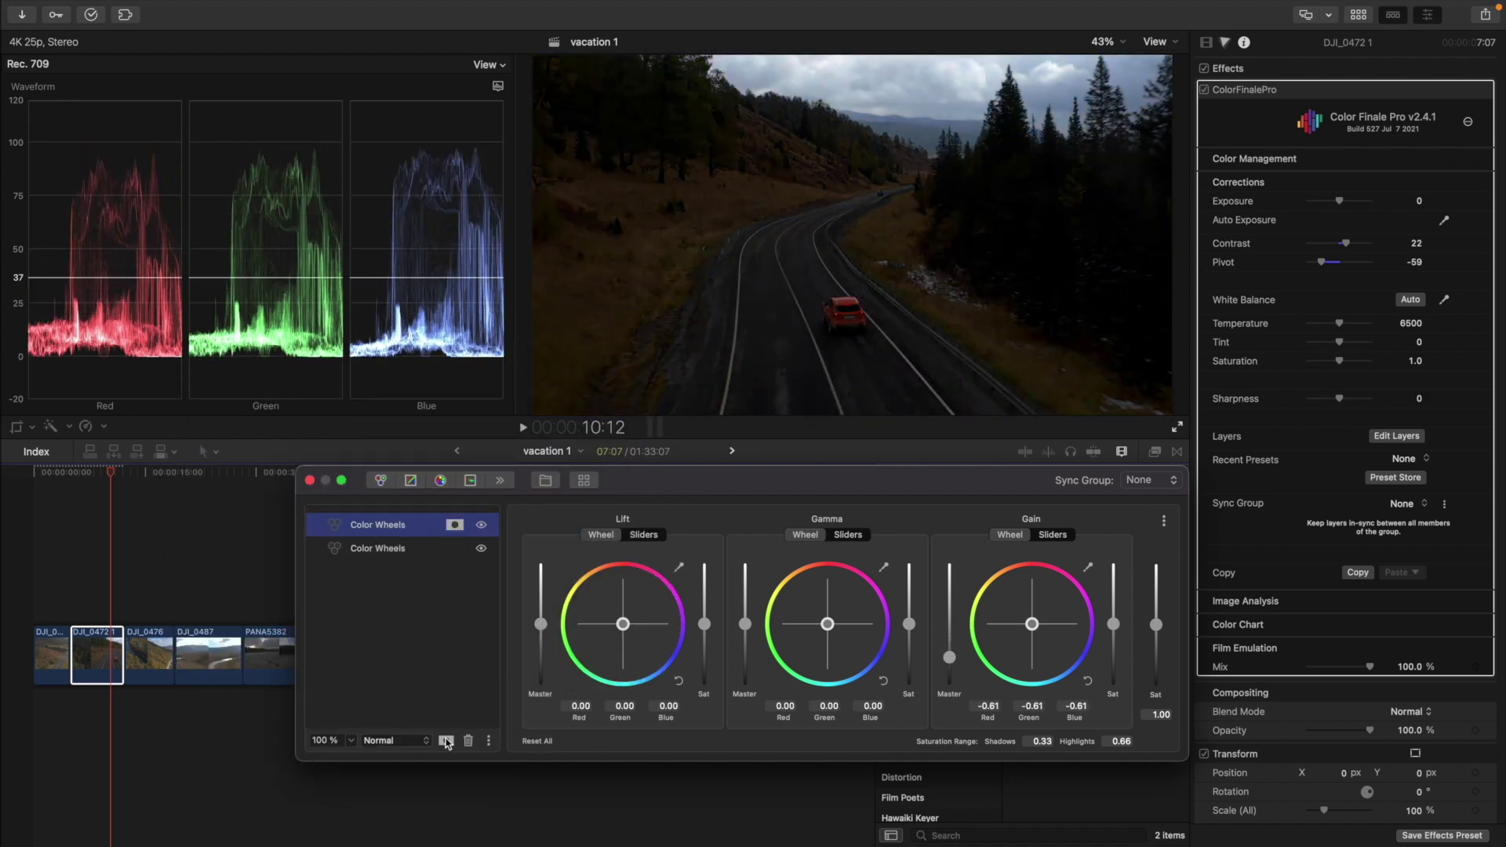
pyautogui.click(718, 524)
pyautogui.moveTo(785, 568); pyautogui.dragTo(855, 568)
pyautogui.moveTo(1111, 675); pyautogui.dragTo(1152, 674)
# - Play back DJ_0472 1 to review the masked grade
pyautogui.click(87, 604)
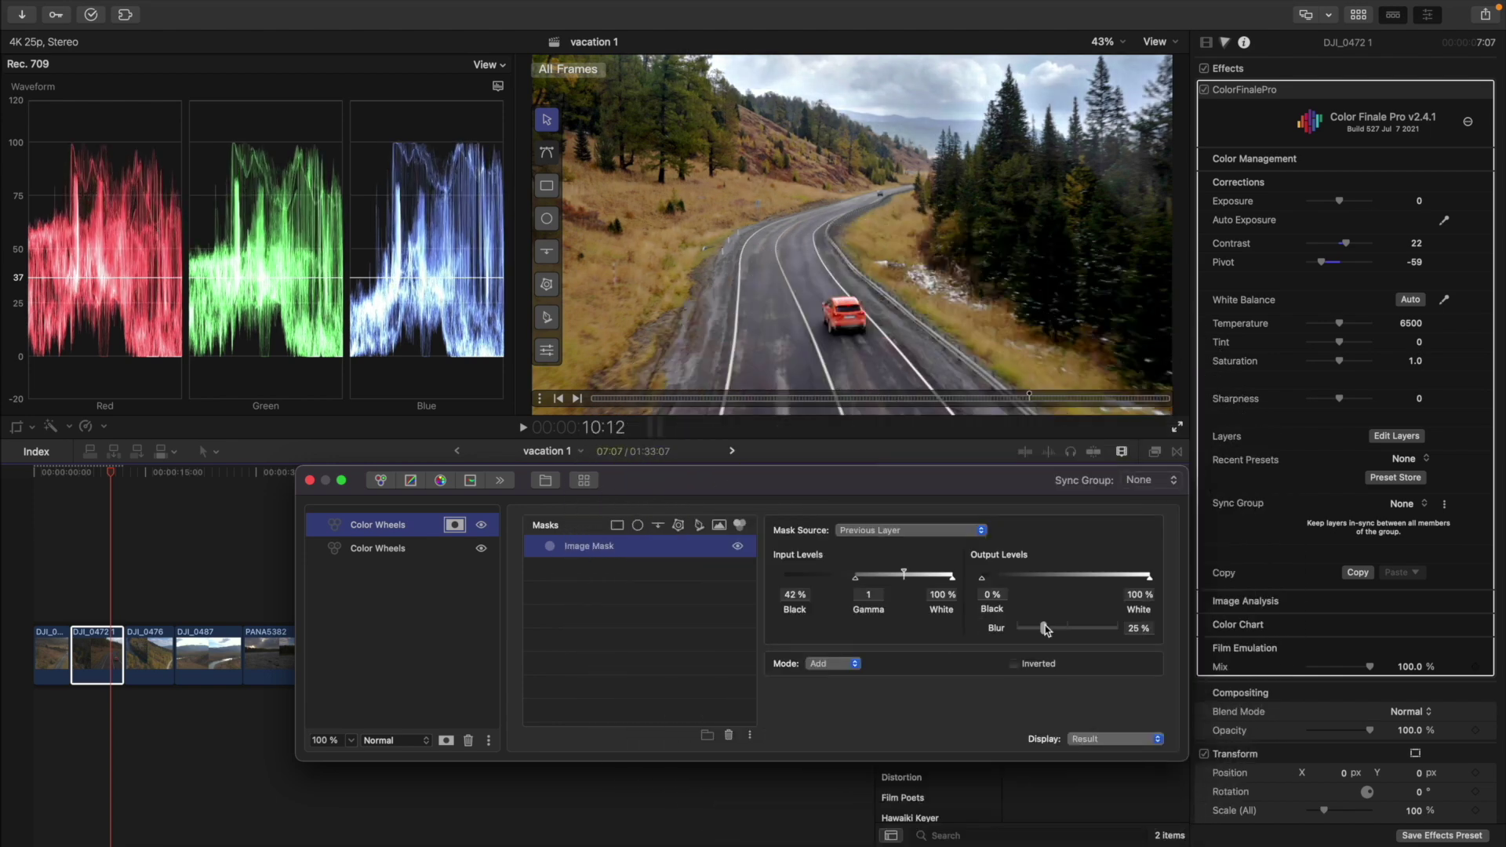
pyautogui.press('space')
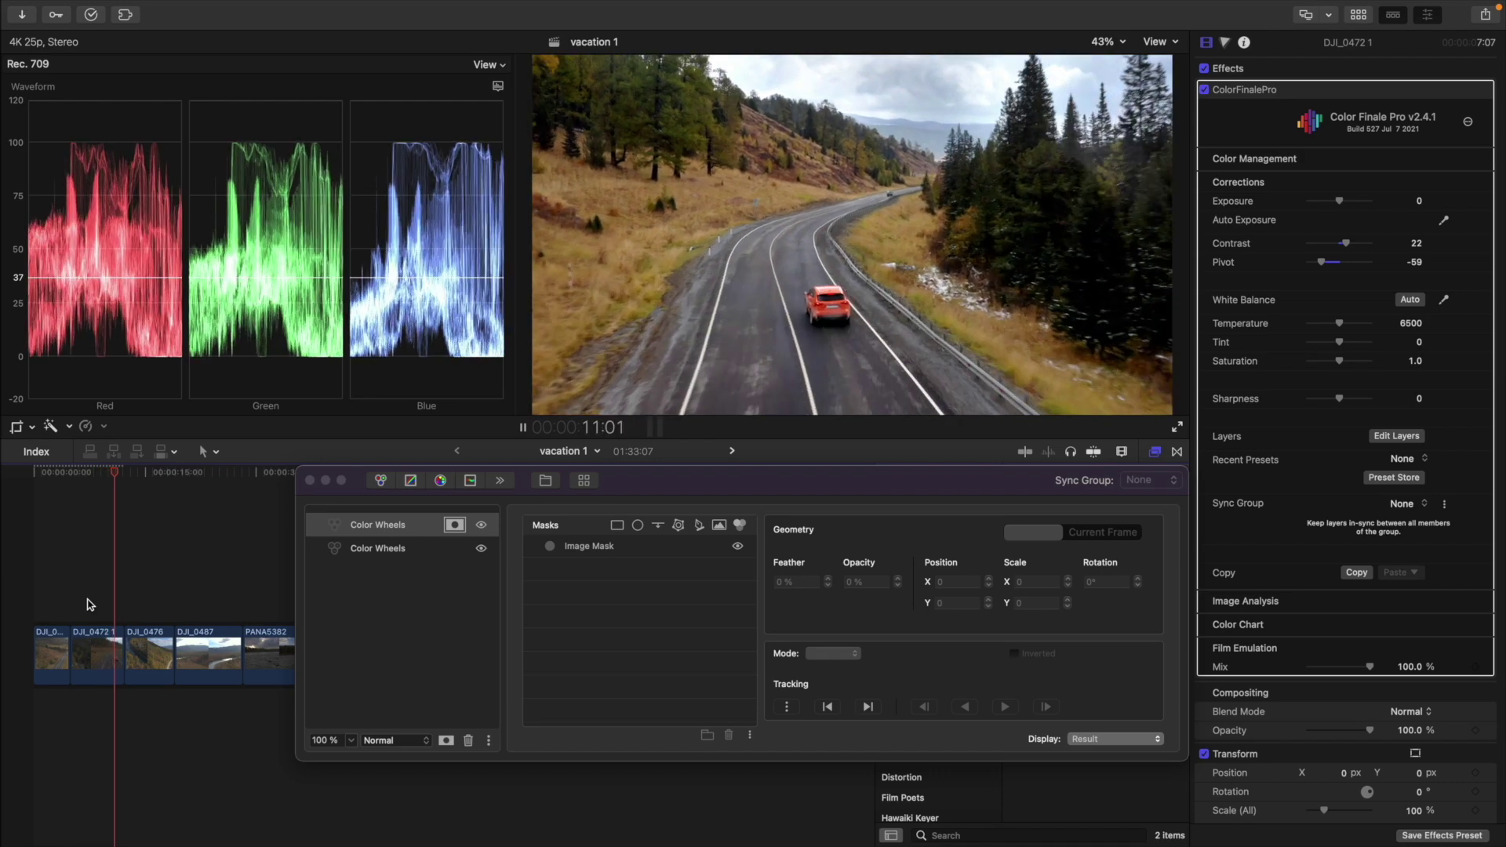
pyautogui.press('space')
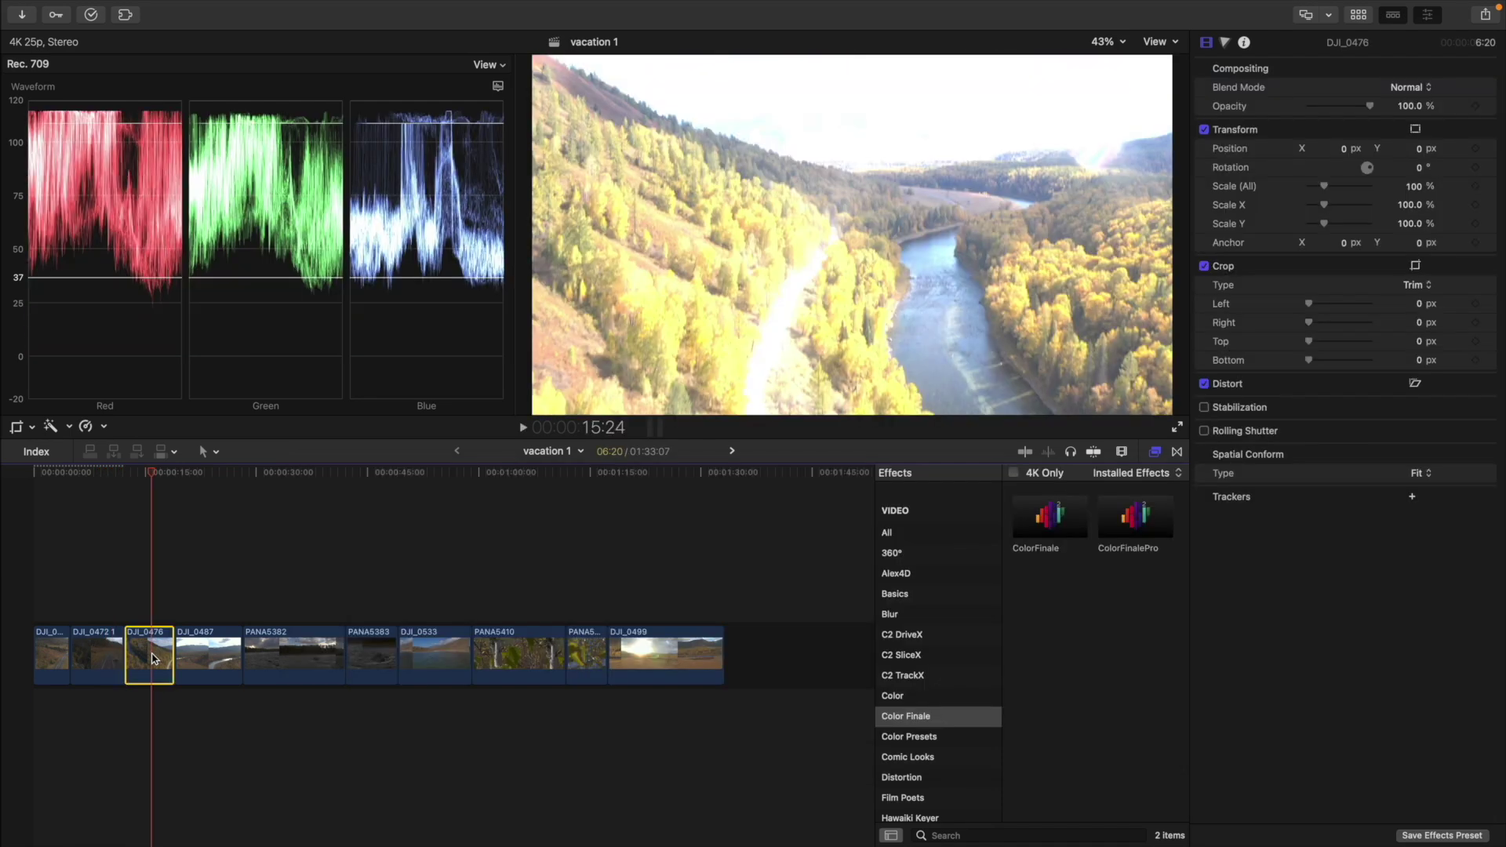
# - Paste the two-layer grade onto DJ_0476 and DJ_0487, lowering DJ_0487's gain to about -0.65
pyautogui.press('super+shift+v')
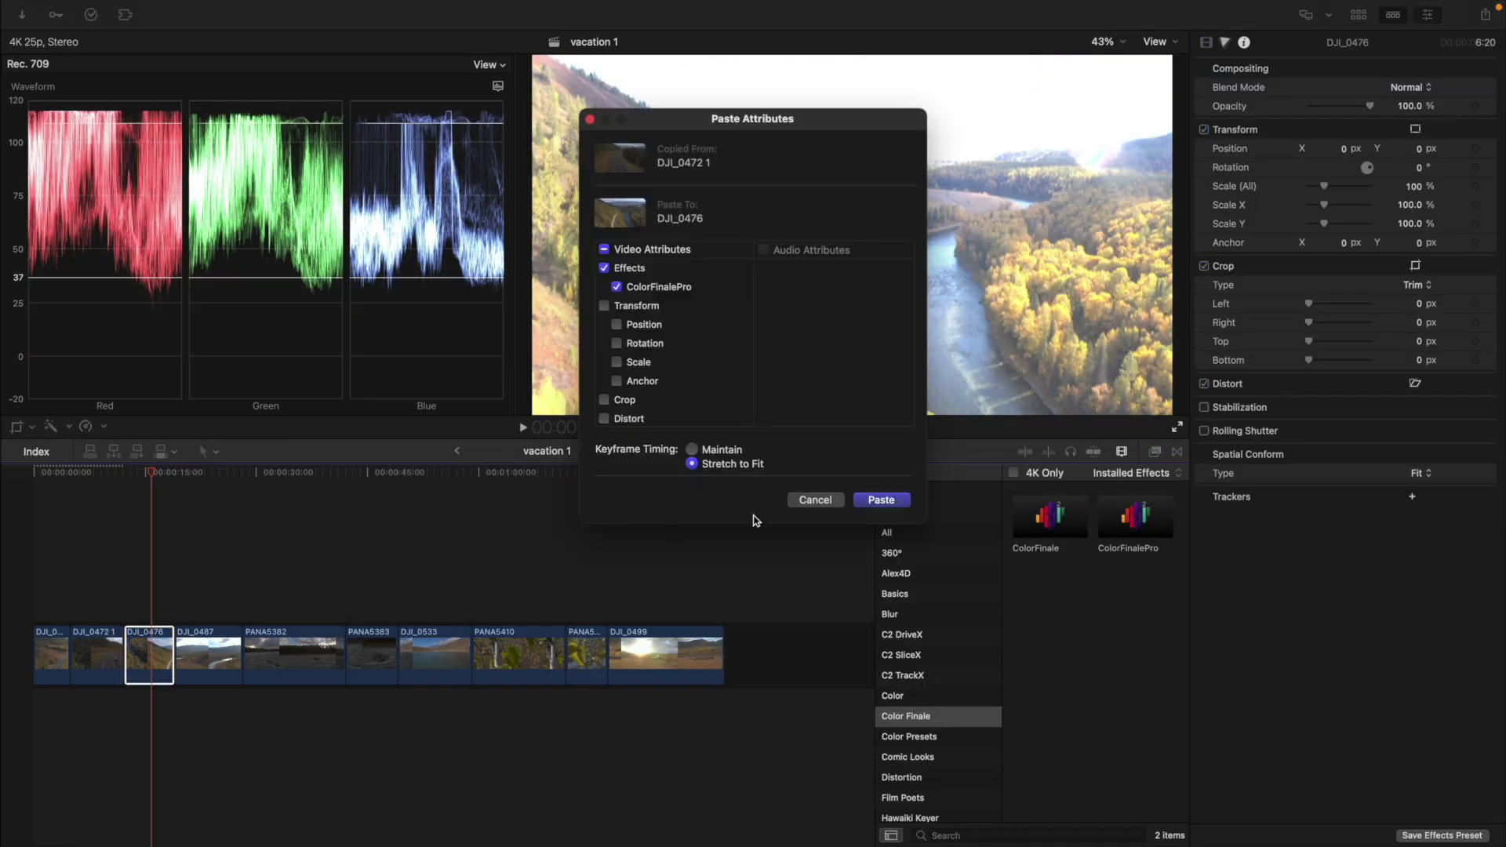
pyautogui.click(861, 501)
pyautogui.moveTo(142, 459); pyautogui.dragTo(126, 459)
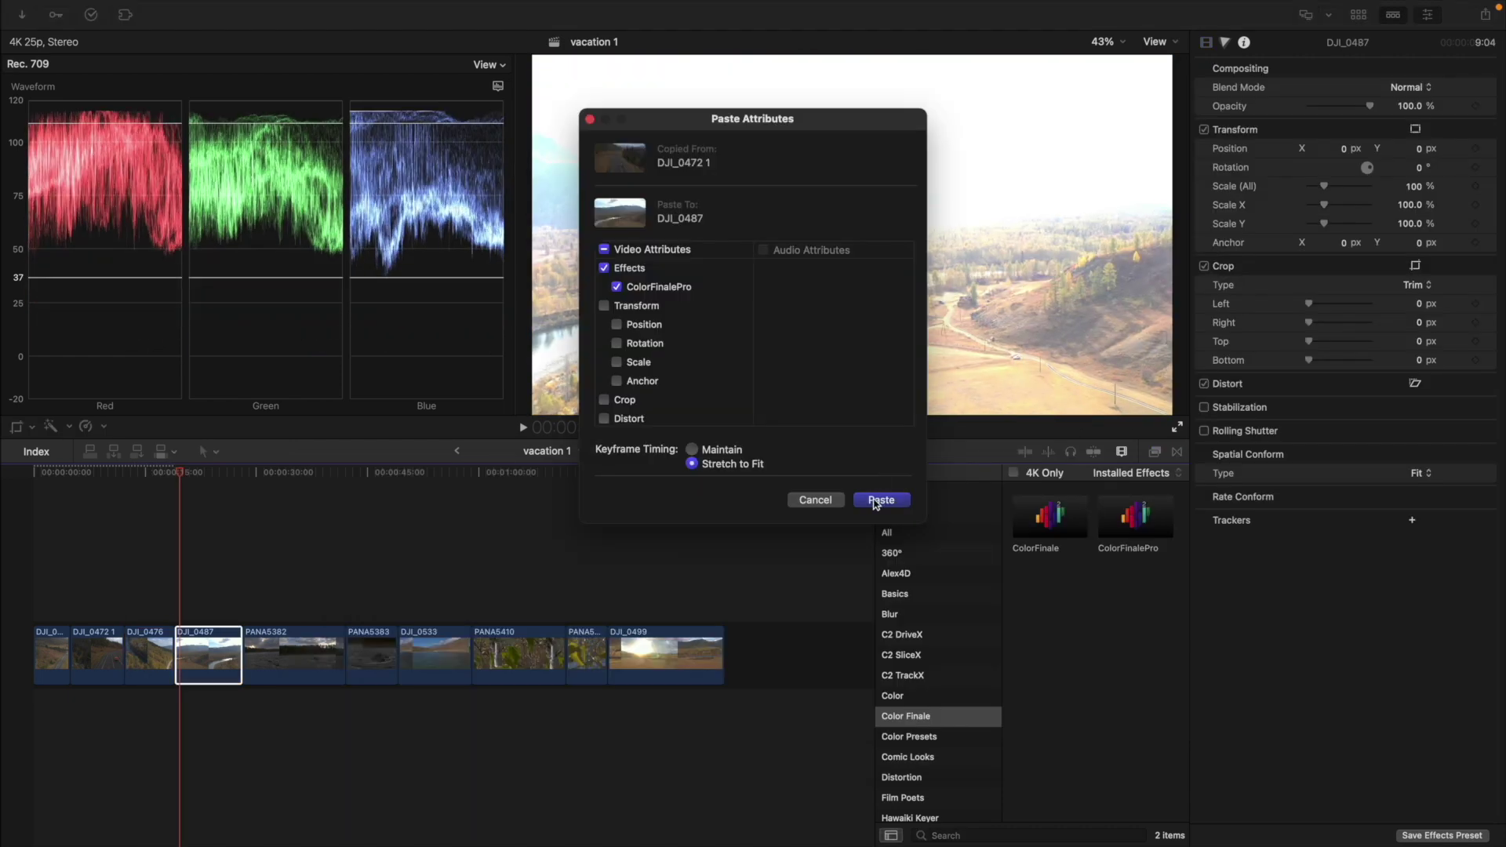
pyautogui.click(876, 502)
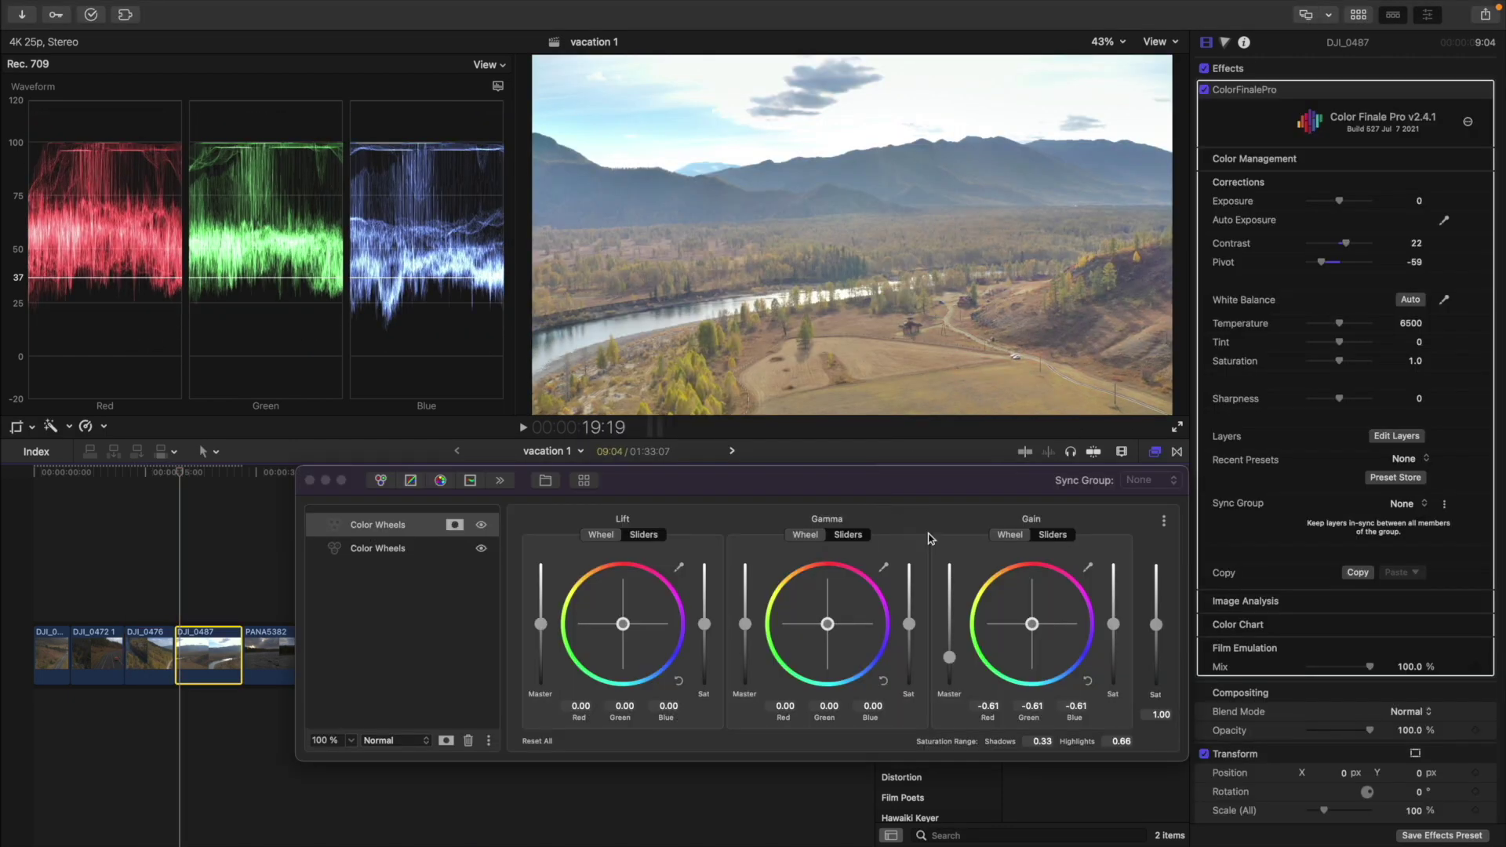
pyautogui.moveTo(947, 662); pyautogui.dragTo(950, 665)
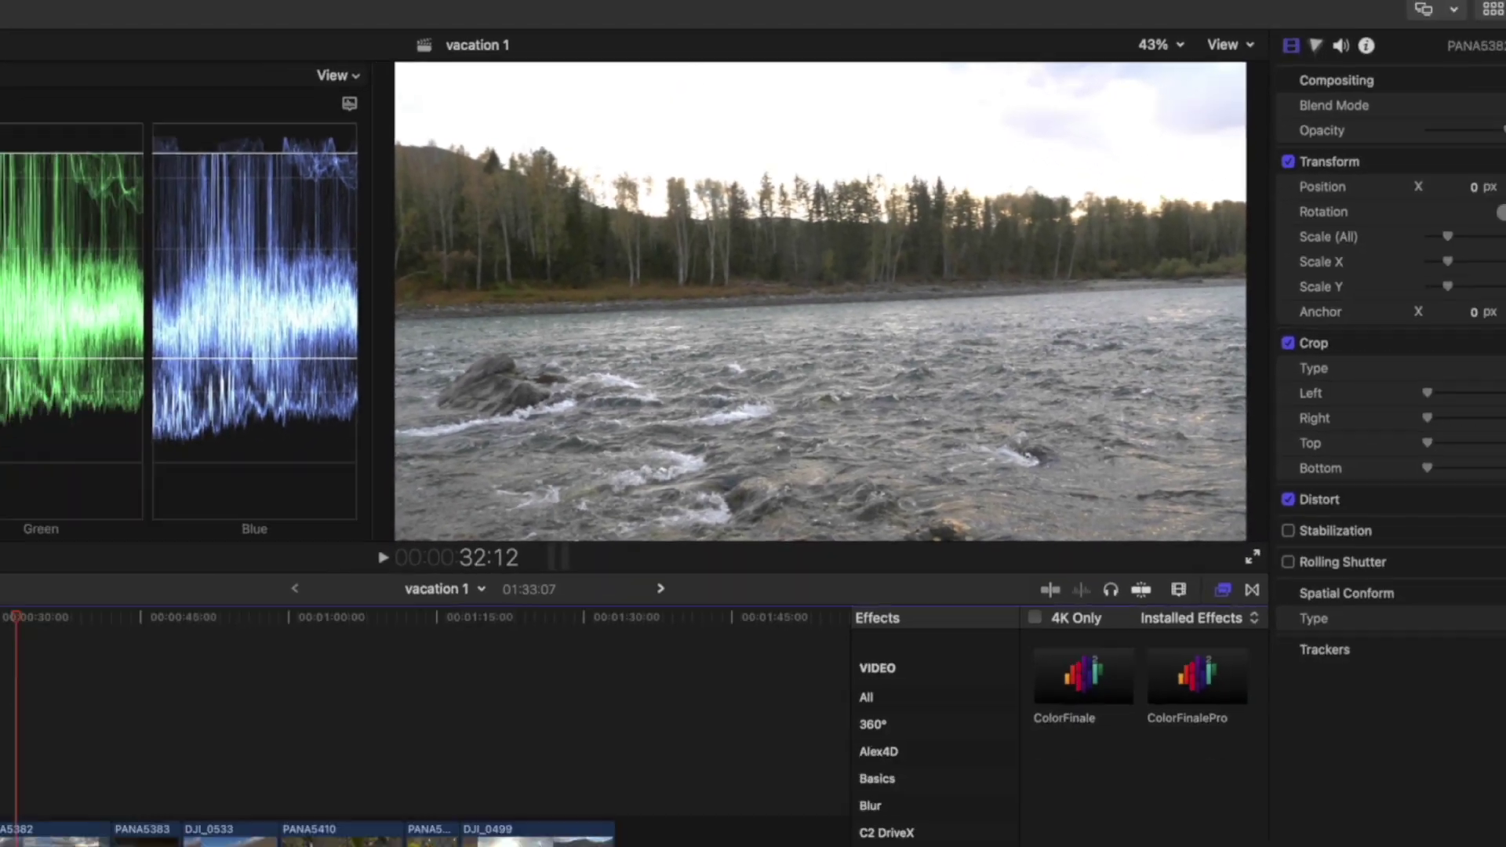
# - Paste DJ_0472's grade onto PANA5382 and delete the pasted Color Wheels layer
pyautogui.click(55, 657)
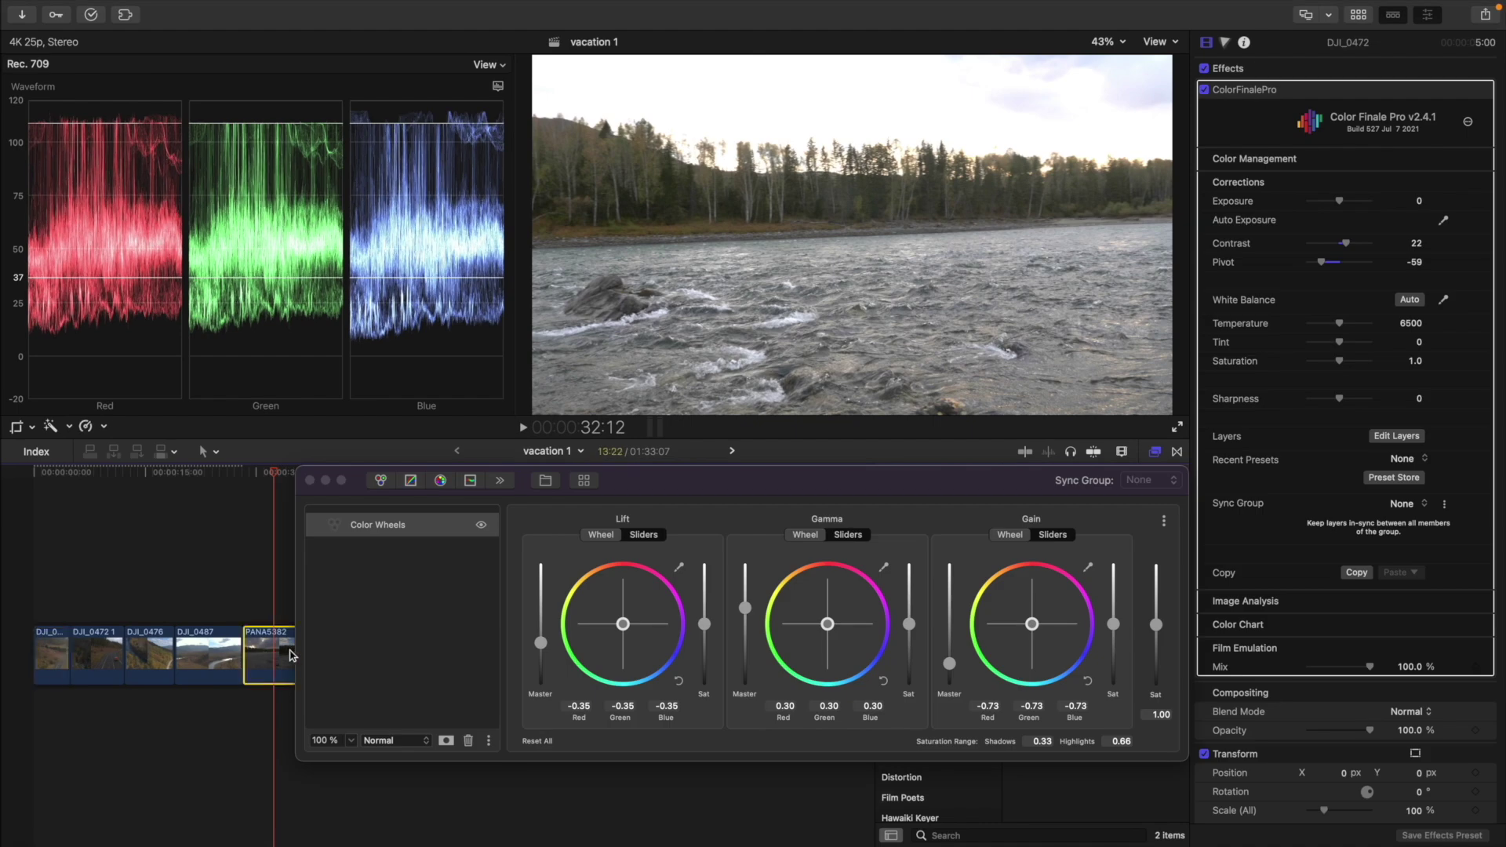
pyautogui.press('super+shift+v')
pyautogui.click(880, 500)
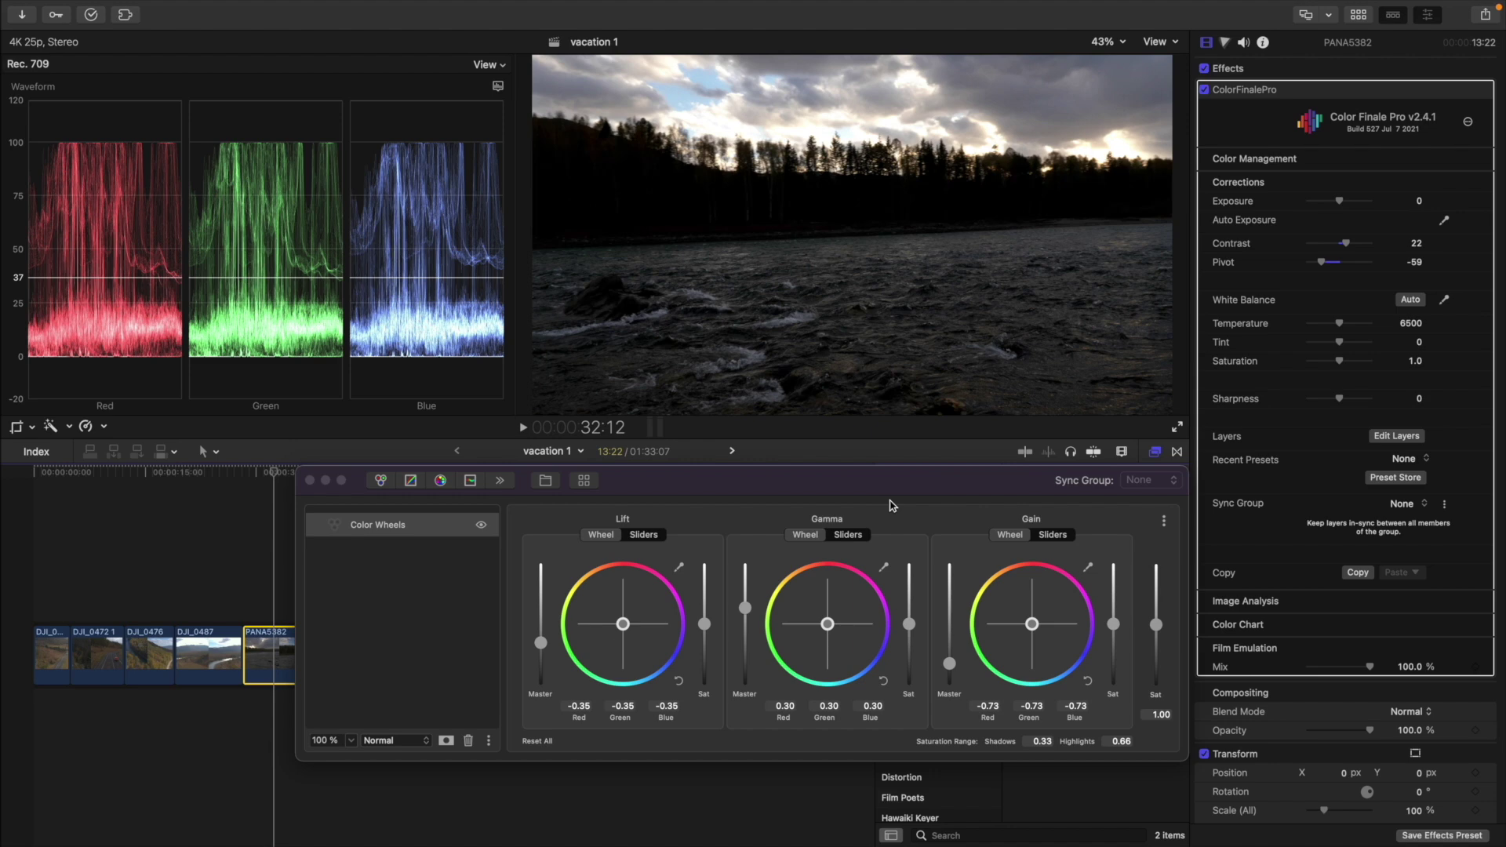
pyautogui.click(412, 533)
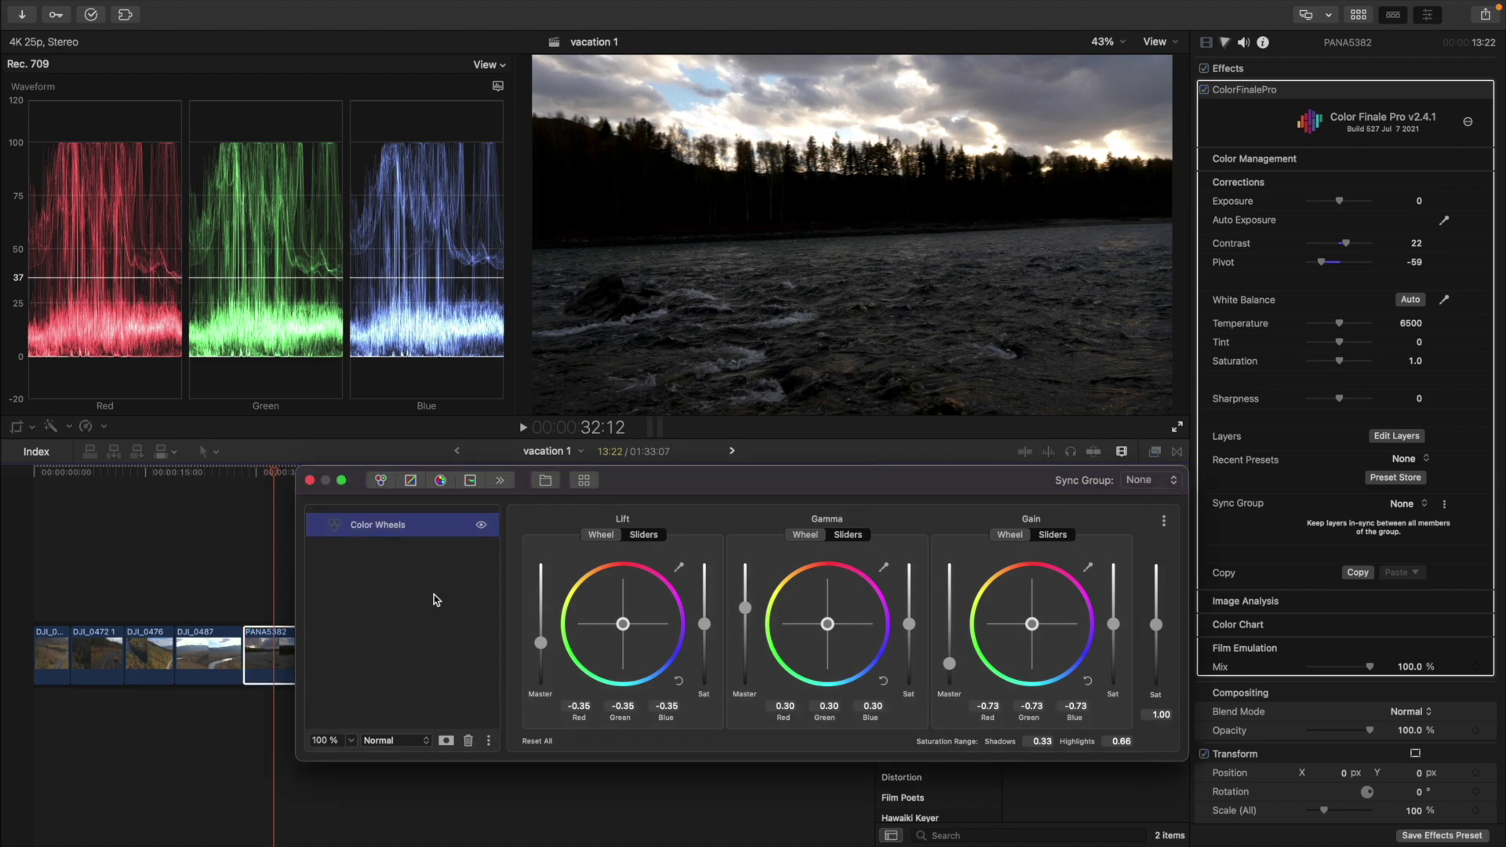
pyautogui.click(468, 740)
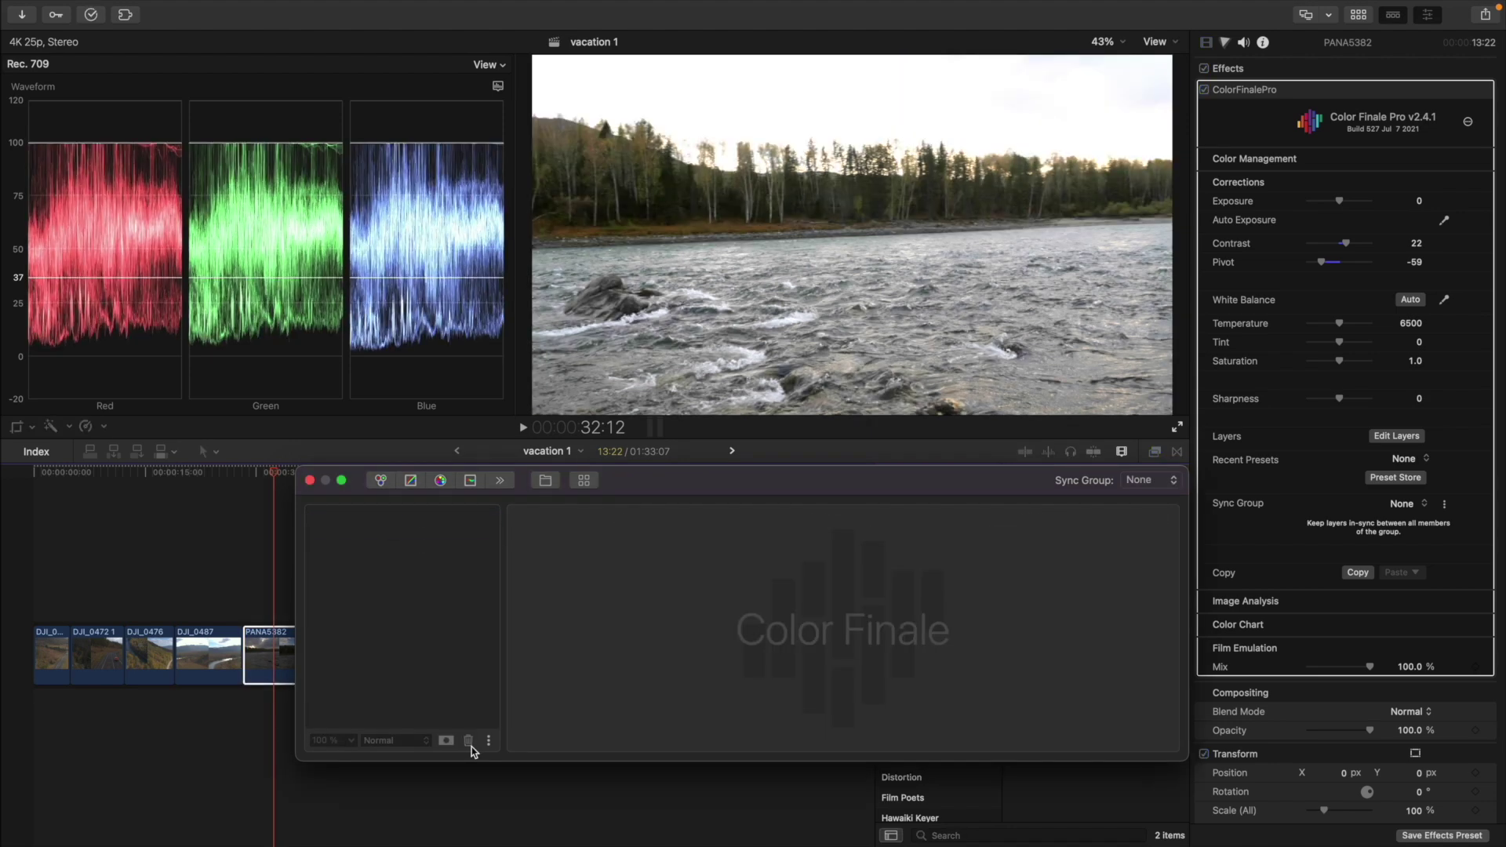
# - Add a new Color Wheels layer at Gain -0.78 under a 51%-feathered rectangle sky mask
pyautogui.click(381, 481)
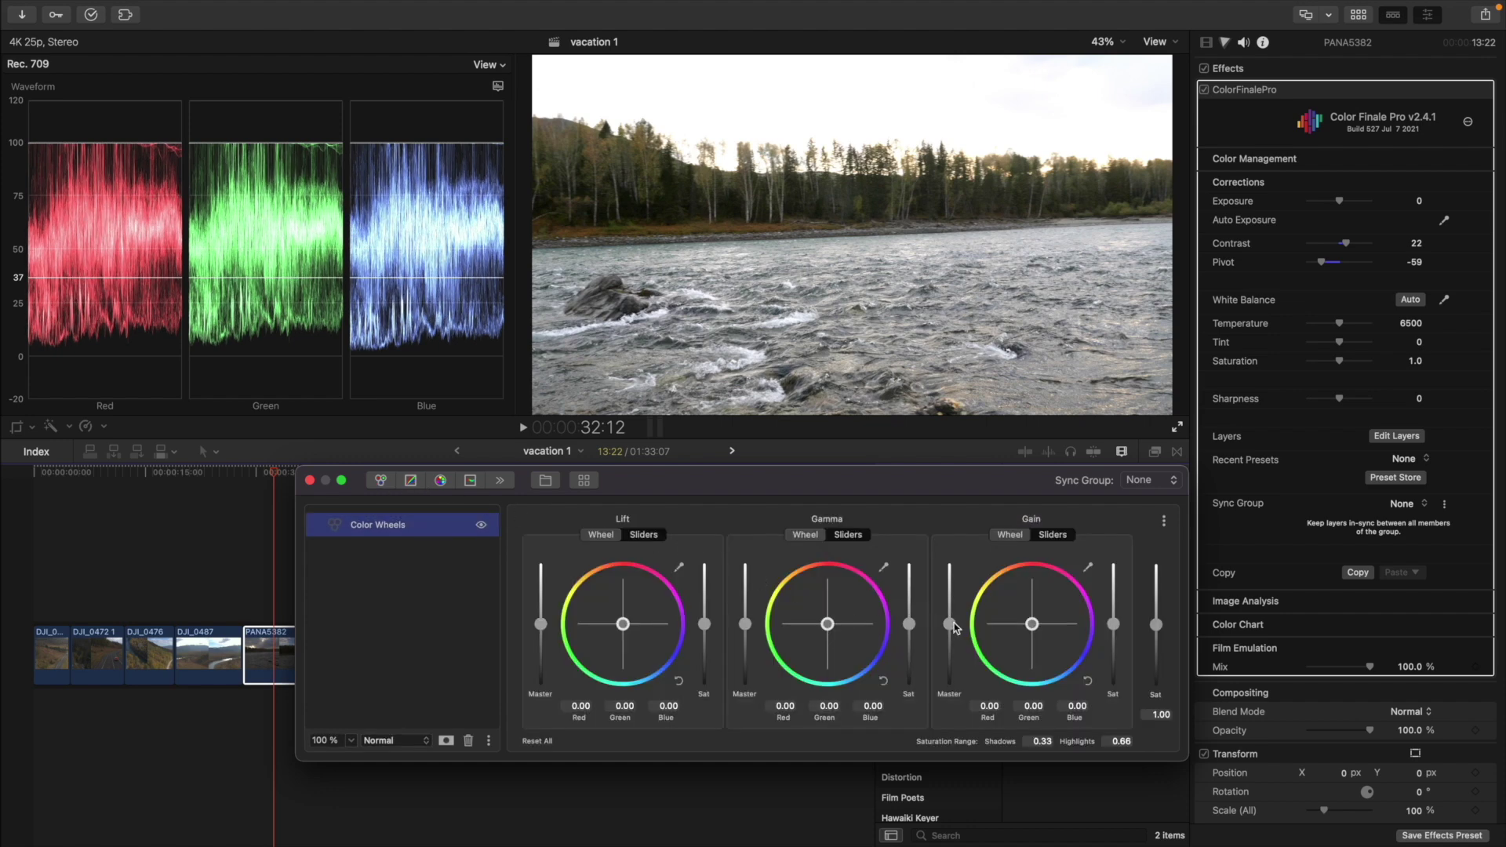
pyautogui.moveTo(952, 625); pyautogui.dragTo(951, 662)
pyautogui.click(454, 525)
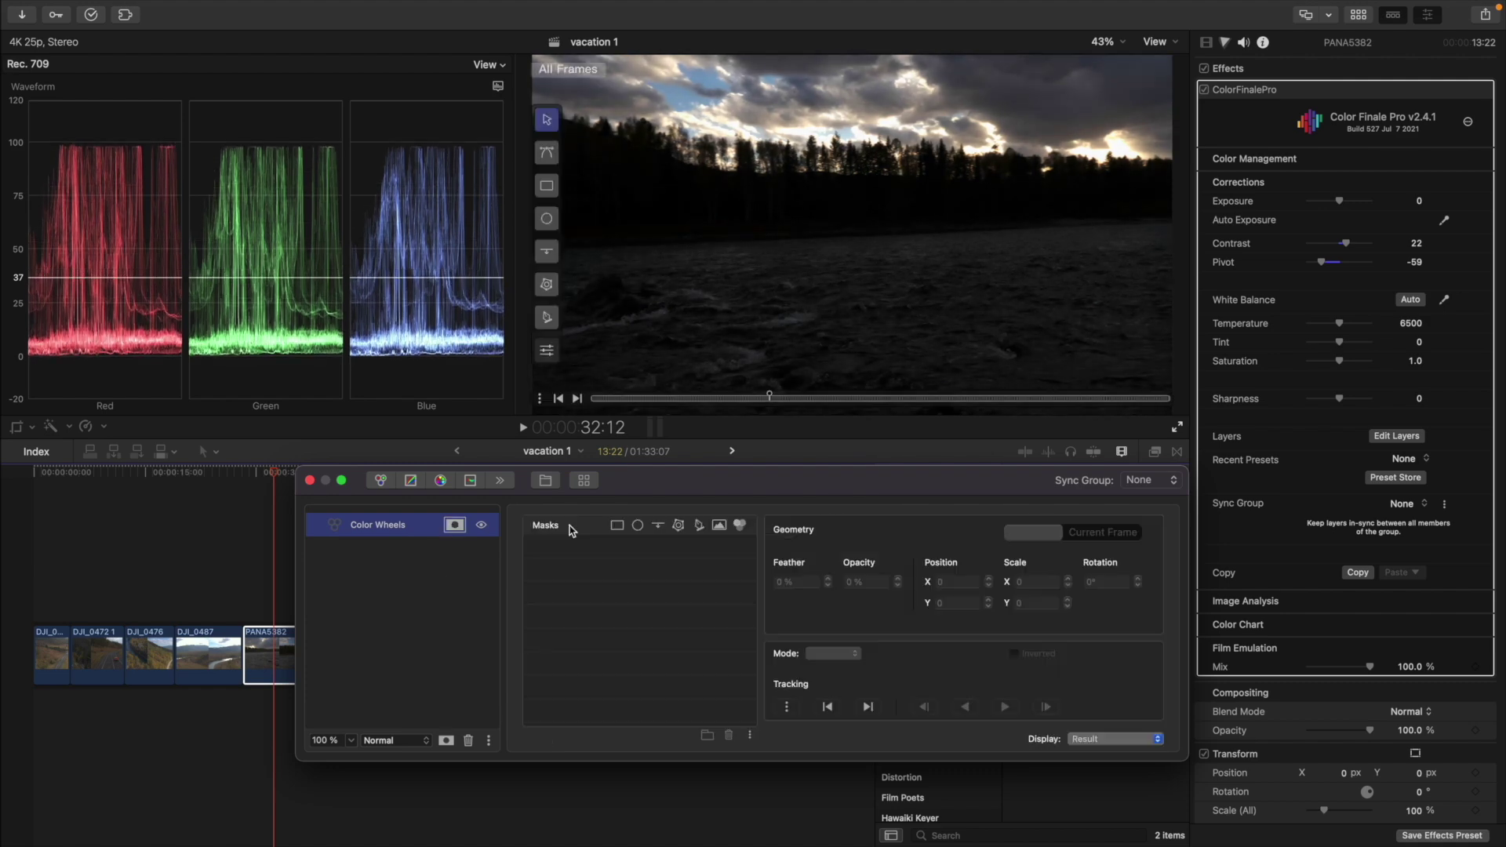
pyautogui.click(617, 524)
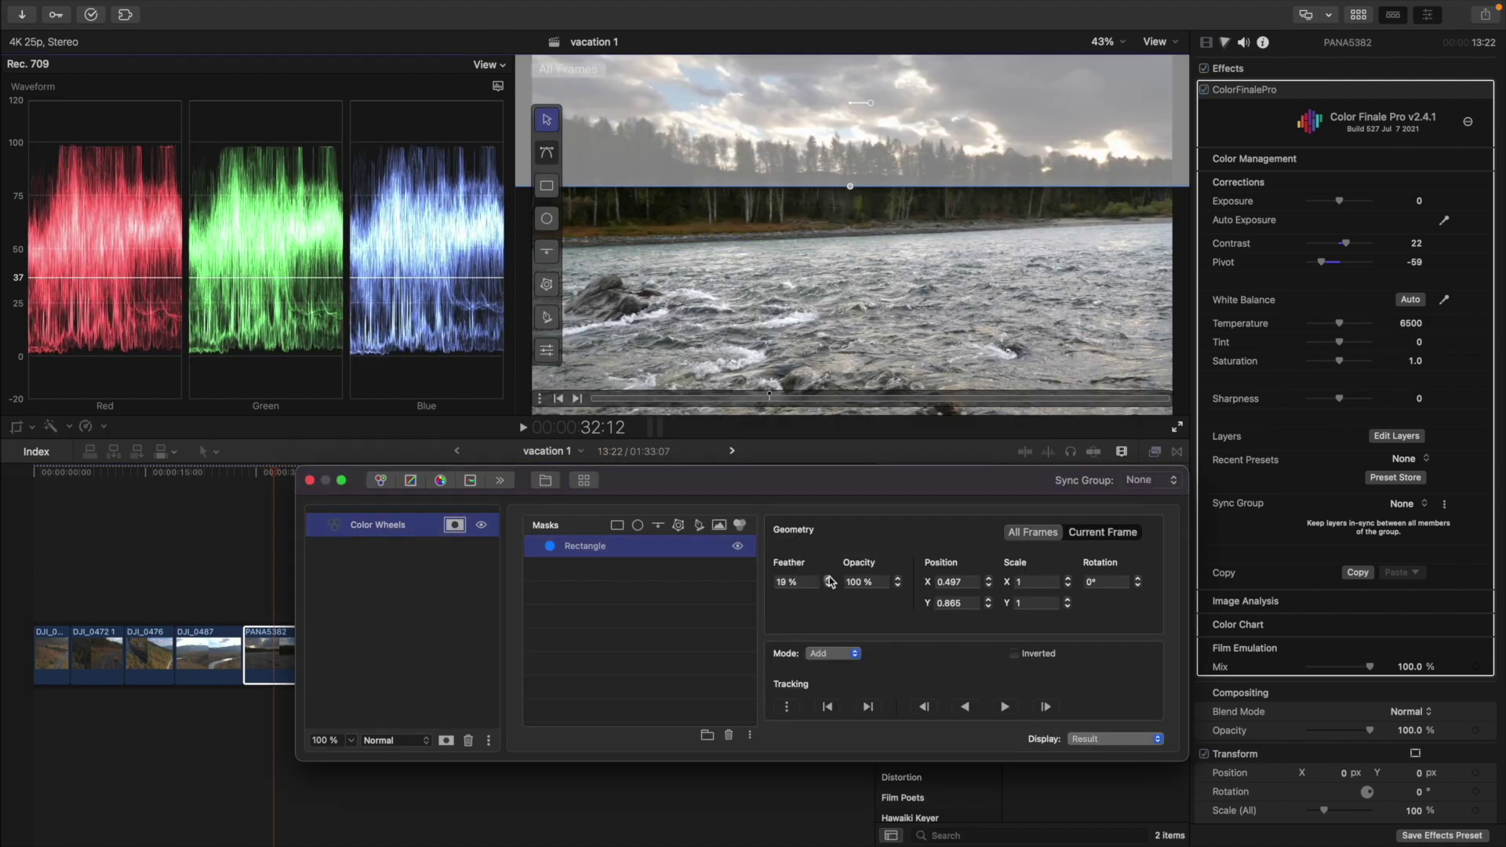
pyautogui.moveTo(830, 581); pyautogui.dragTo(628, 598)
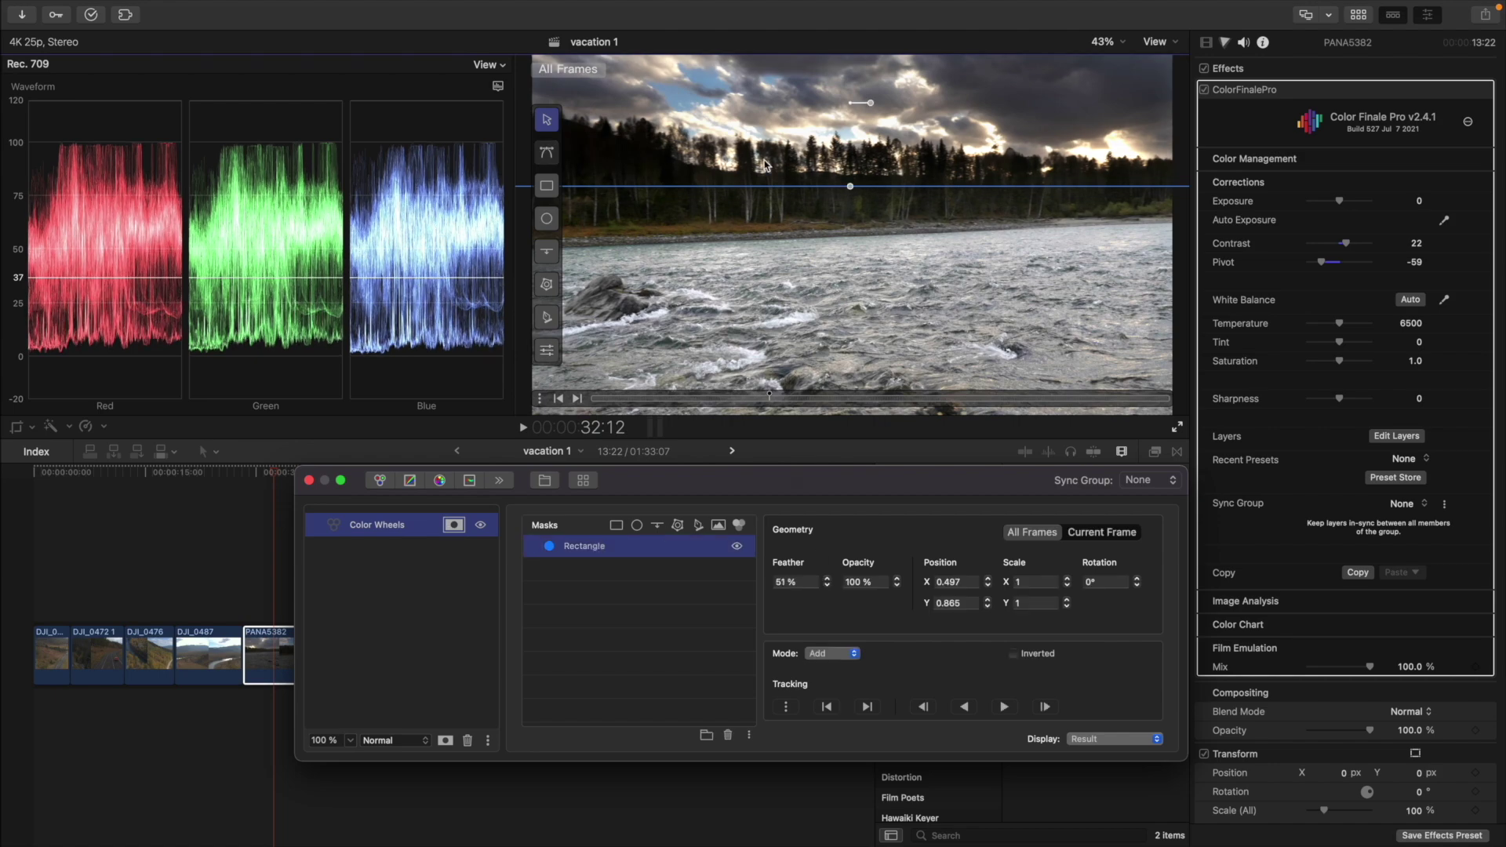
# - Play back PANA5382 to review the sky darkening
pyautogui.click(245, 603)
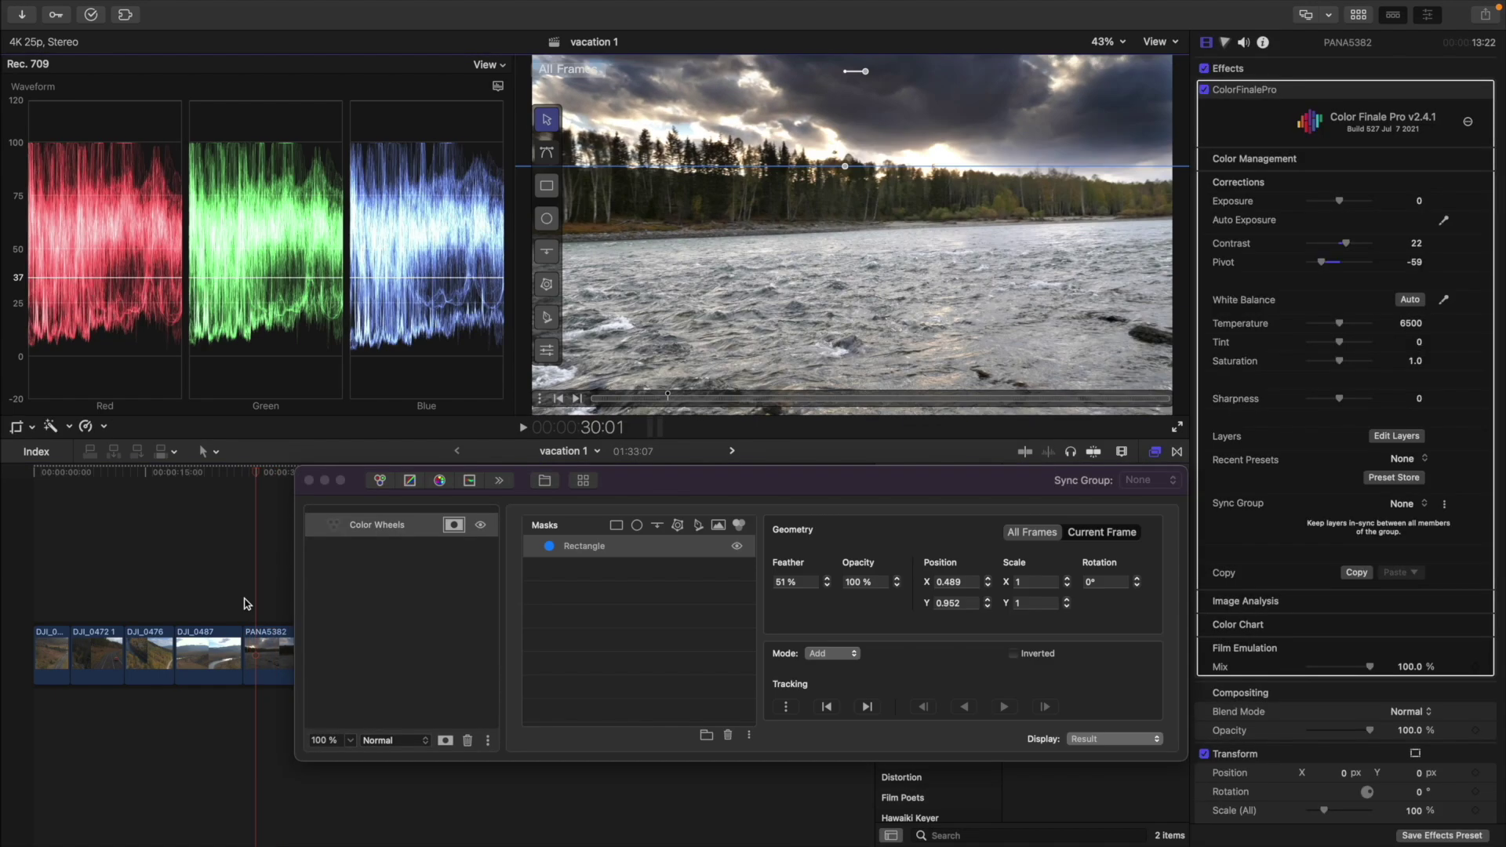
pyautogui.press('space')
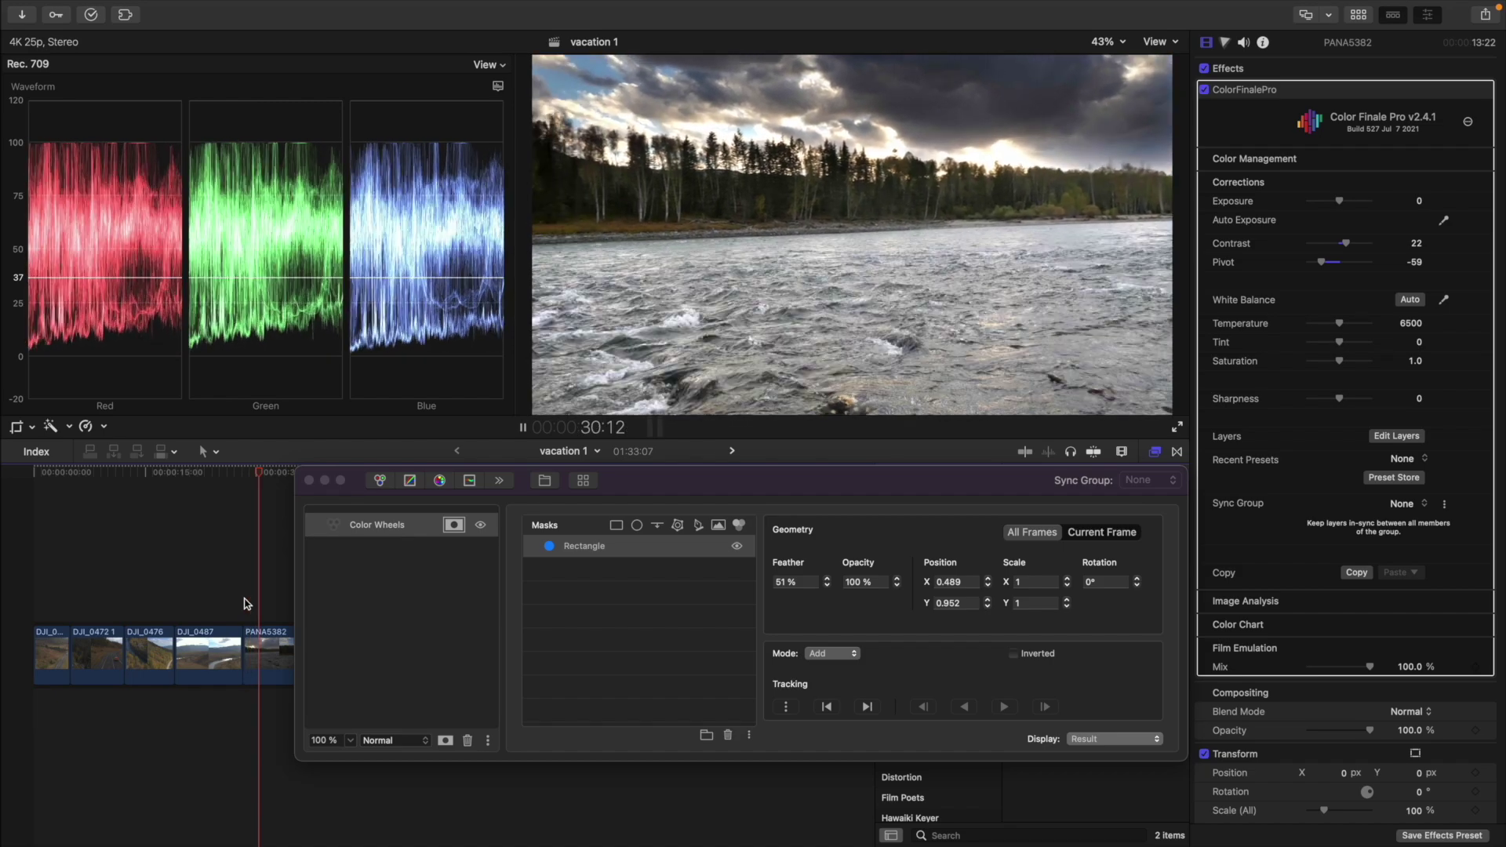
pyautogui.click(348, 583)
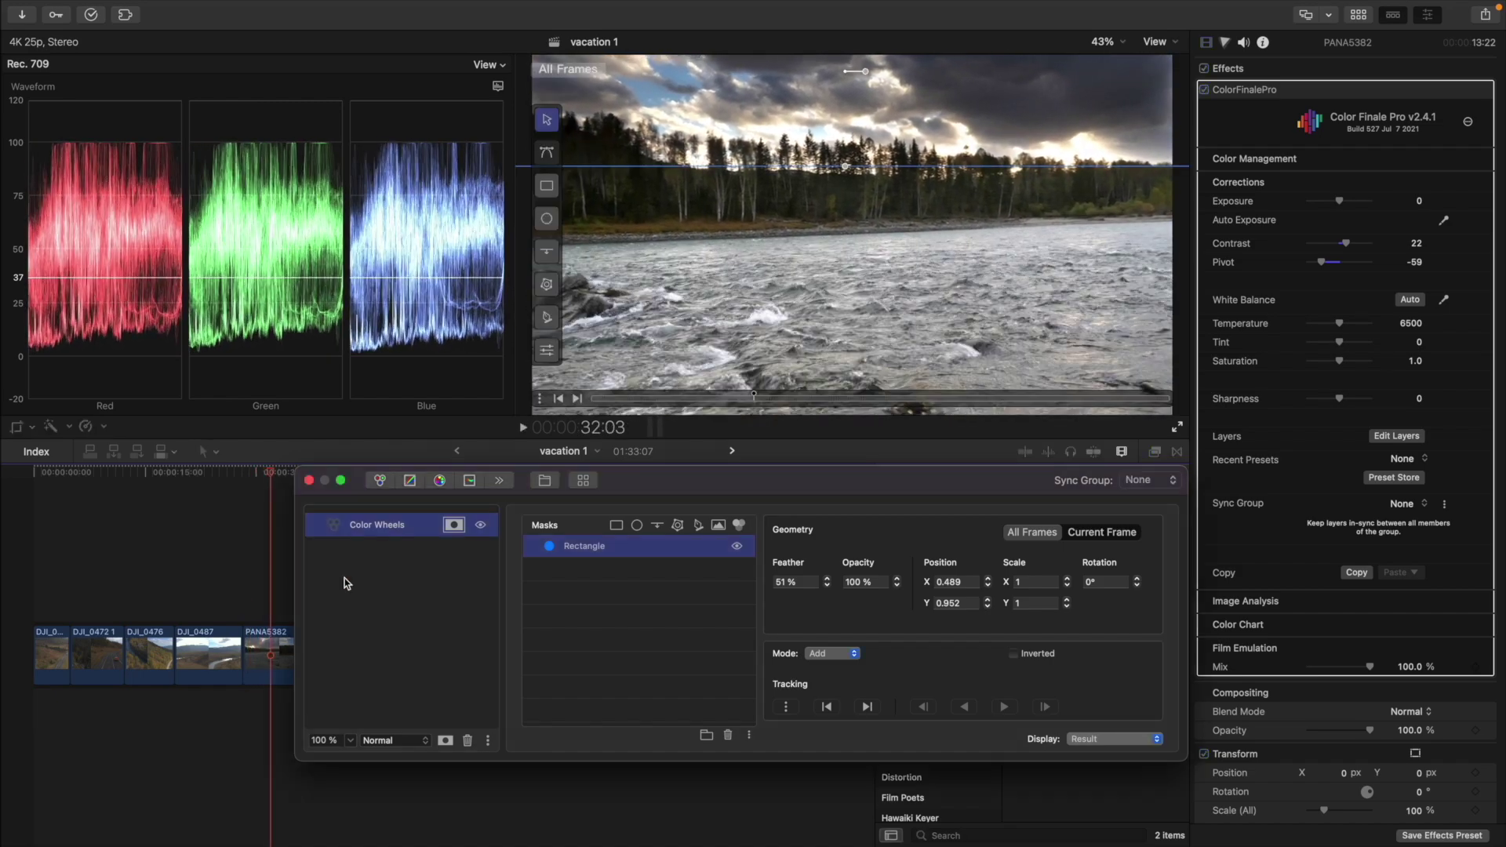
# - Add a Color Wheels layer with slight lift/gamma tints and 1.25 saturation under a rectangle water mask, then review
pyautogui.click(380, 481)
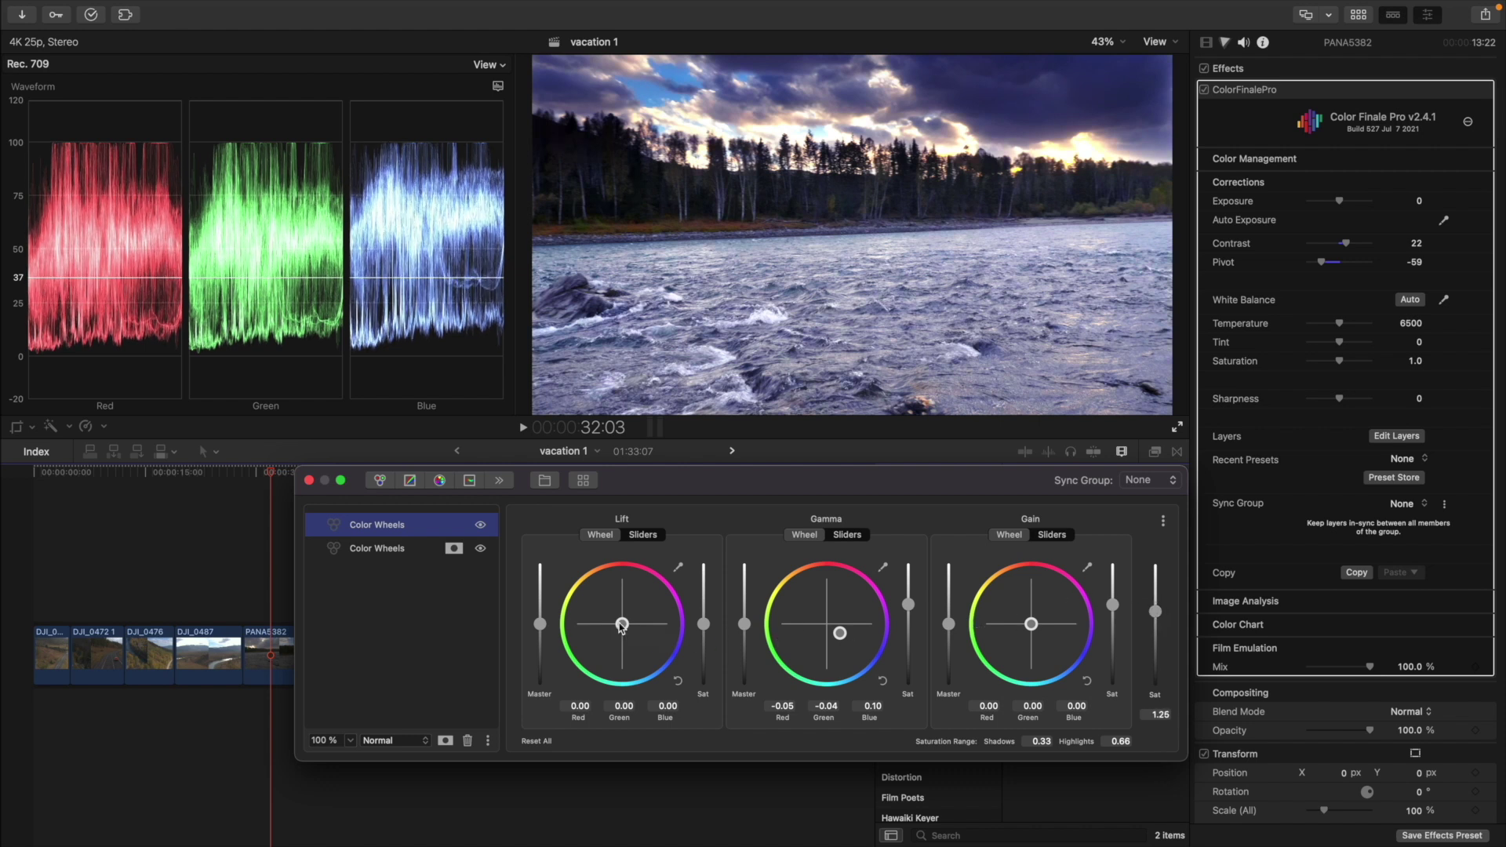
pyautogui.moveTo(621, 625); pyautogui.dragTo(599, 606)
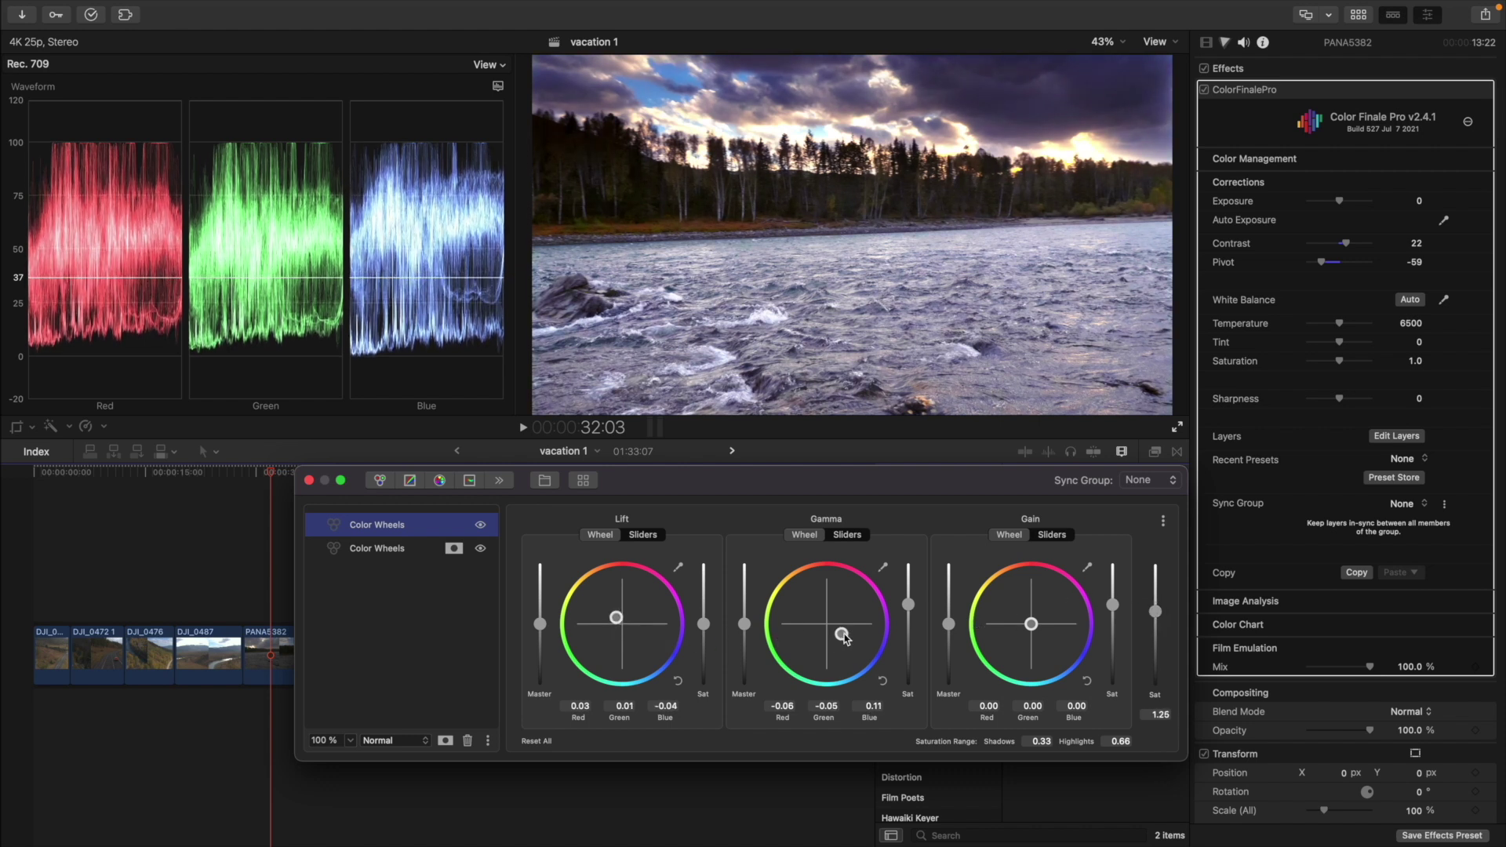
pyautogui.click(458, 525)
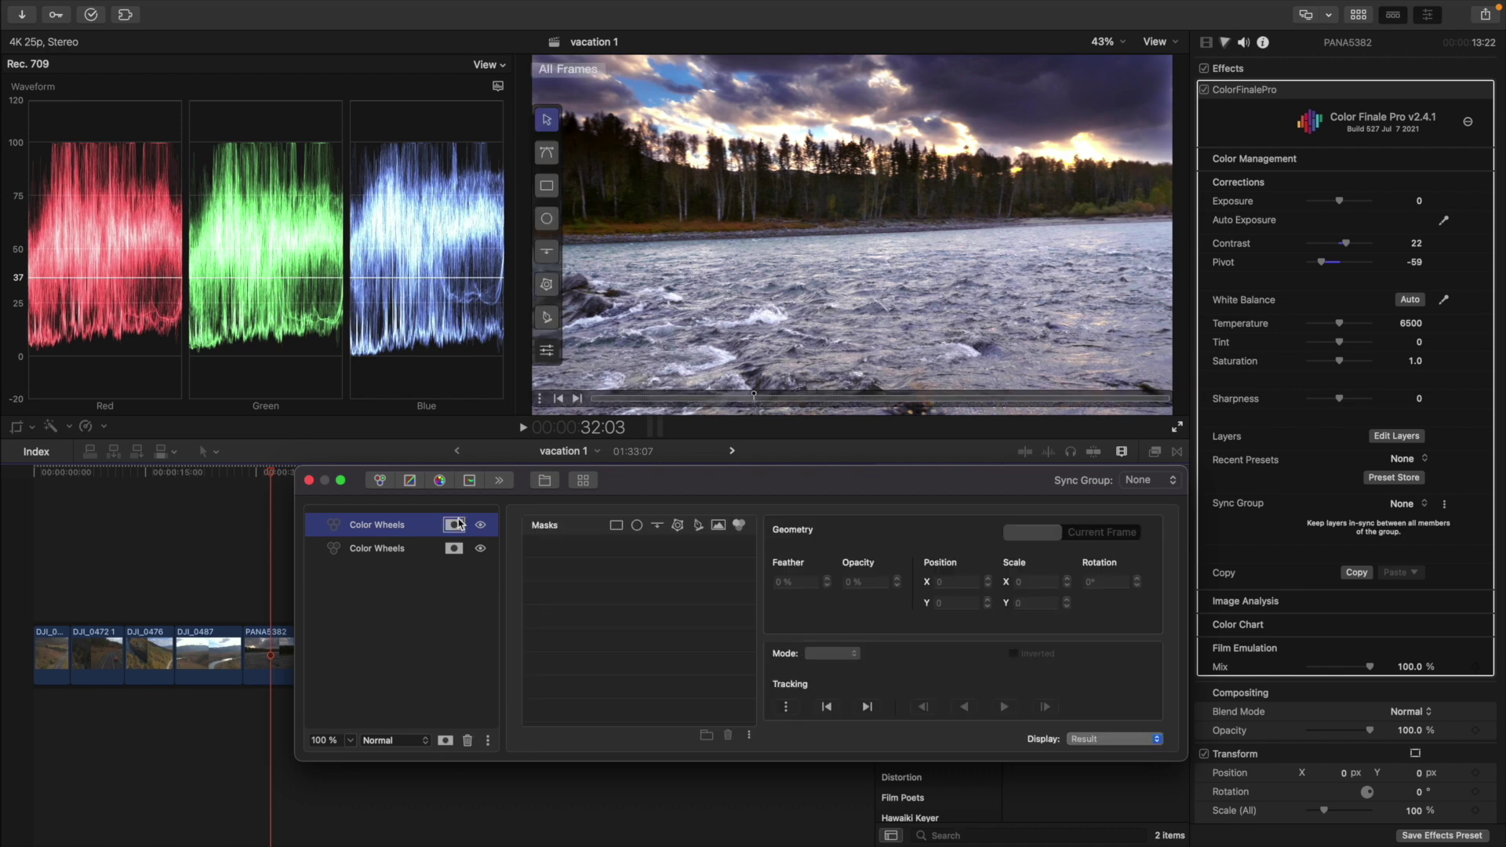
pyautogui.click(616, 525)
pyautogui.click(781, 582)
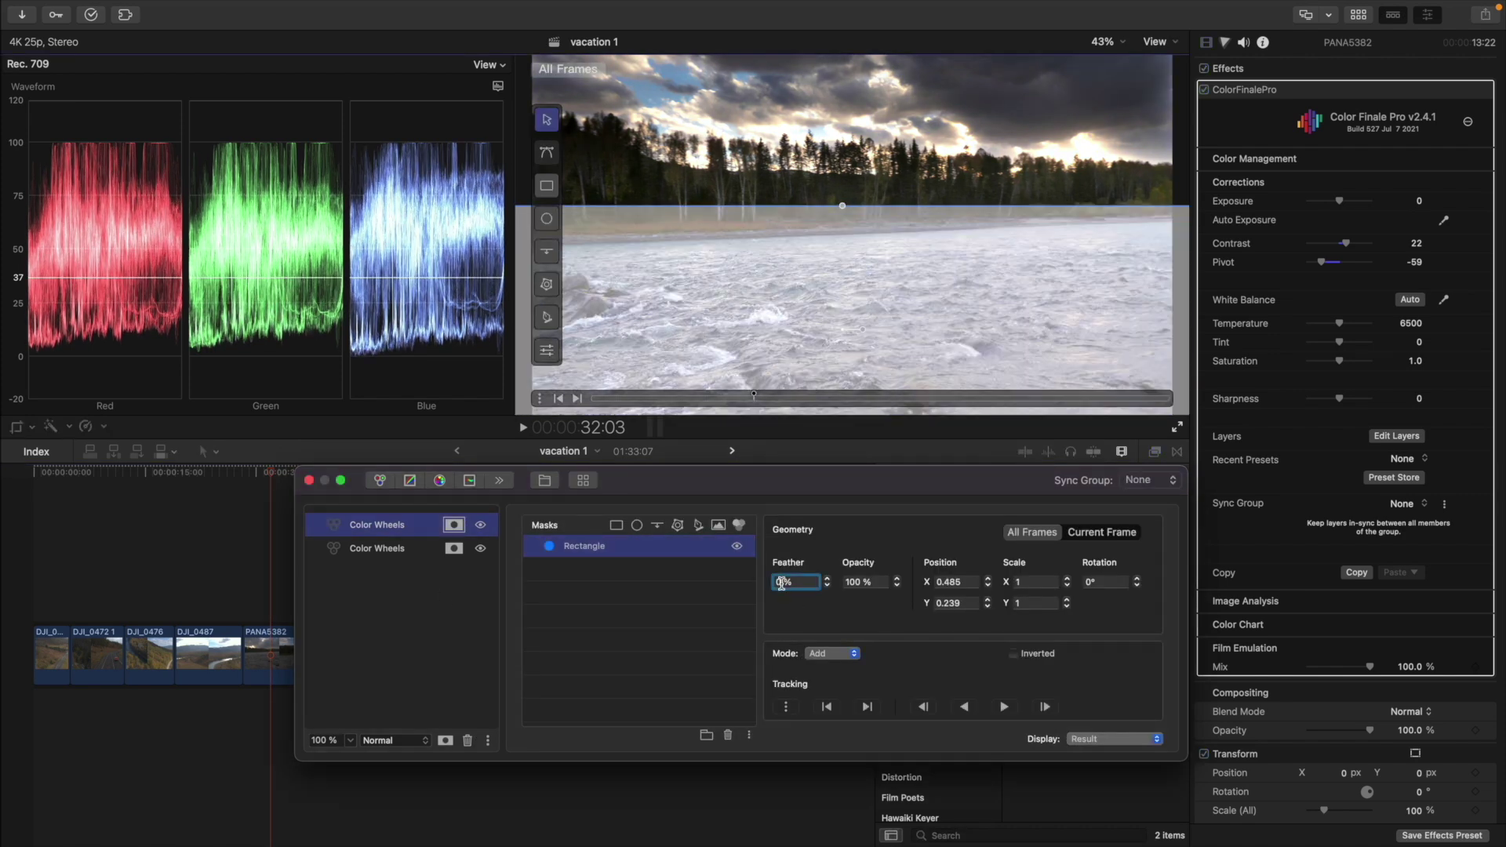
pyautogui.click(255, 473)
pyautogui.press('space')
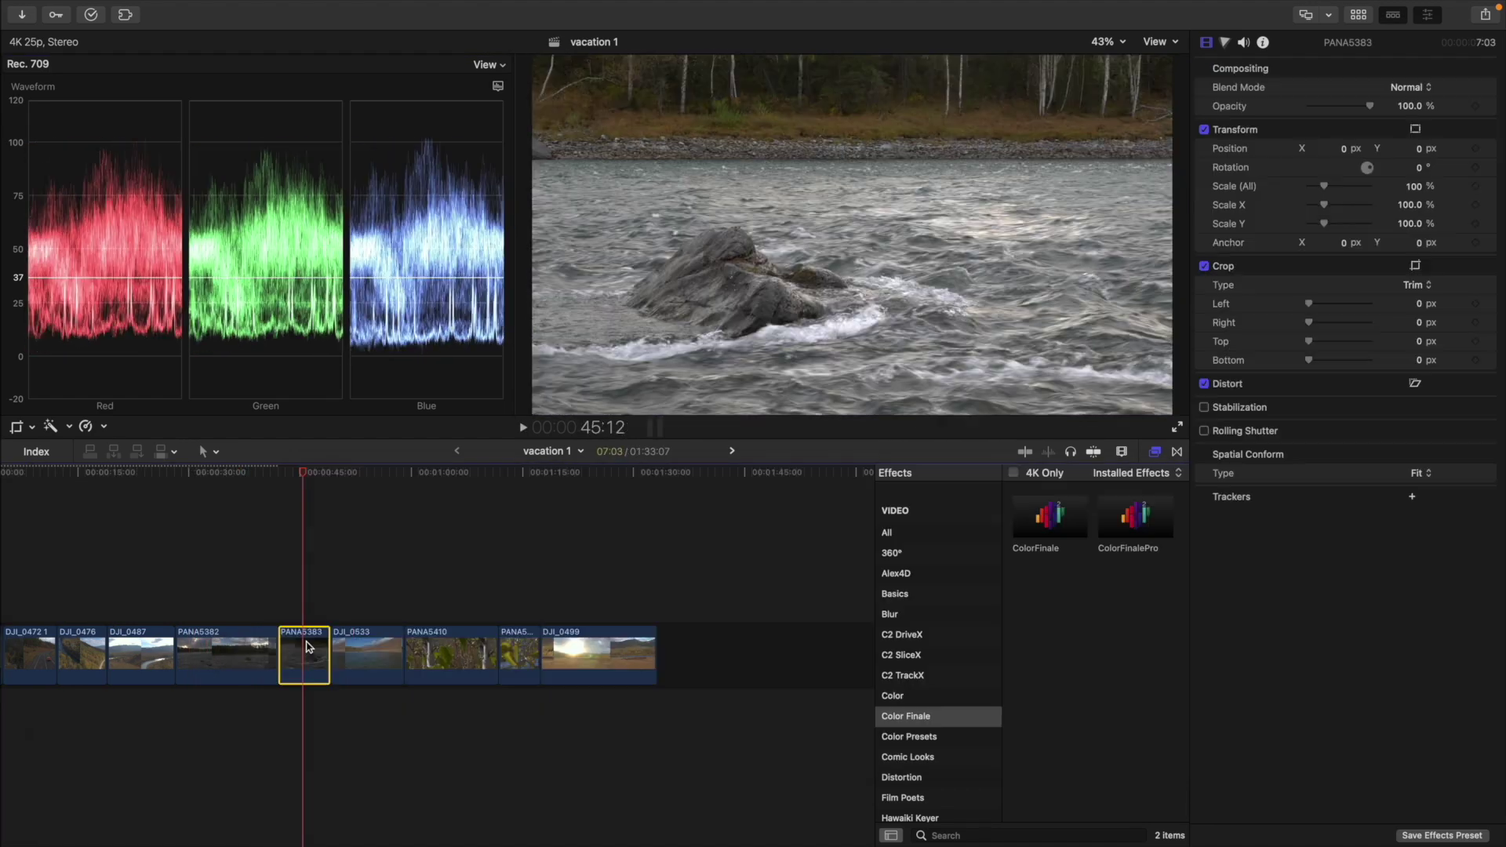
# - Paste the PANA5382 grade onto PANA5383 and delete its sky-darkening layer
pyautogui.press('super+shift+v')
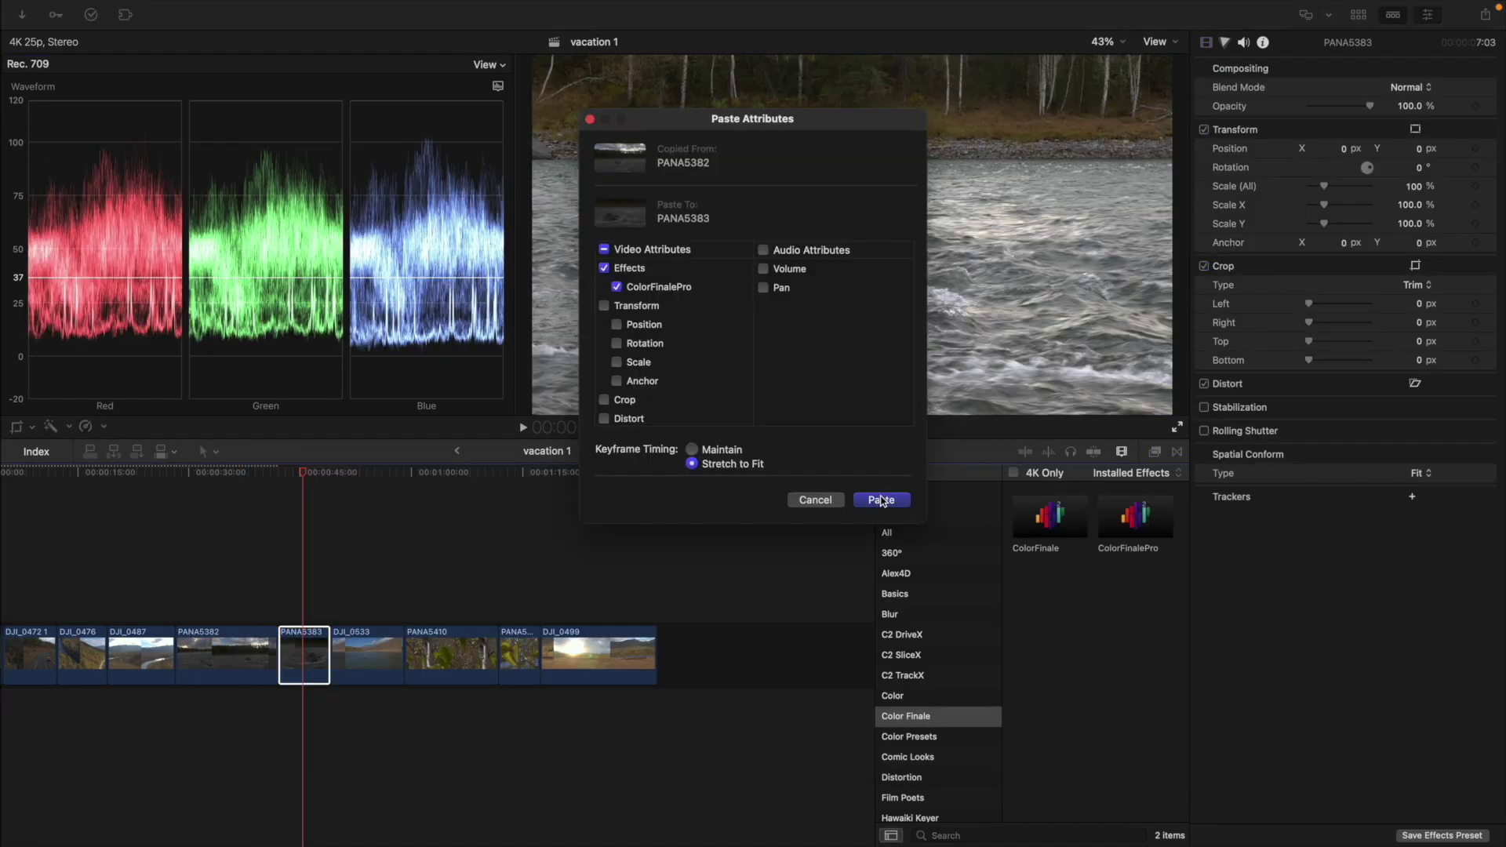
pyautogui.click(880, 500)
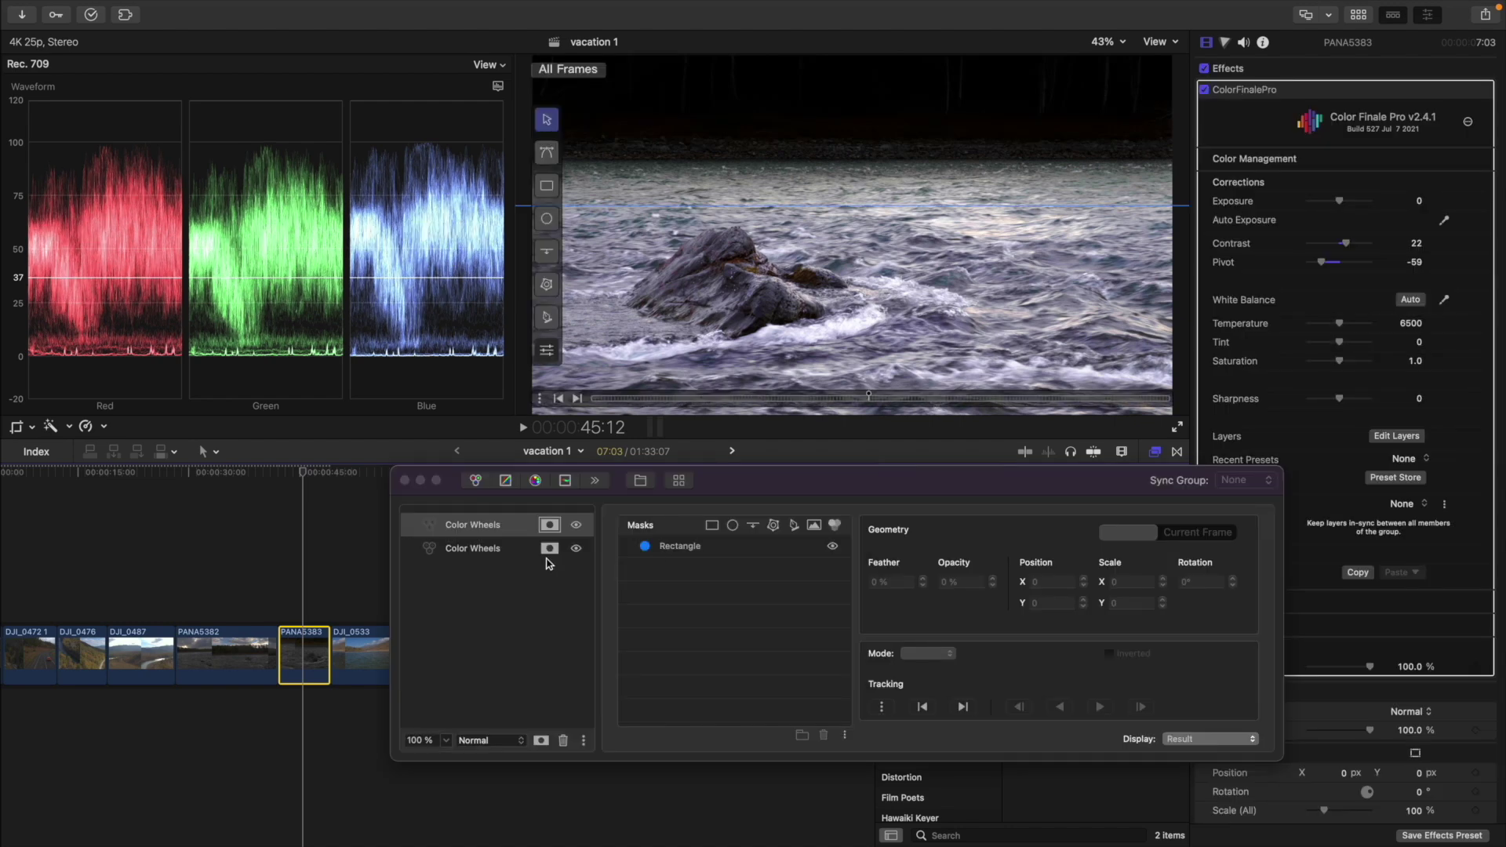
pyautogui.click(518, 549)
pyautogui.click(563, 741)
# - Raise the water mask's top edge to the shoreline and play back the result
pyautogui.click(550, 525)
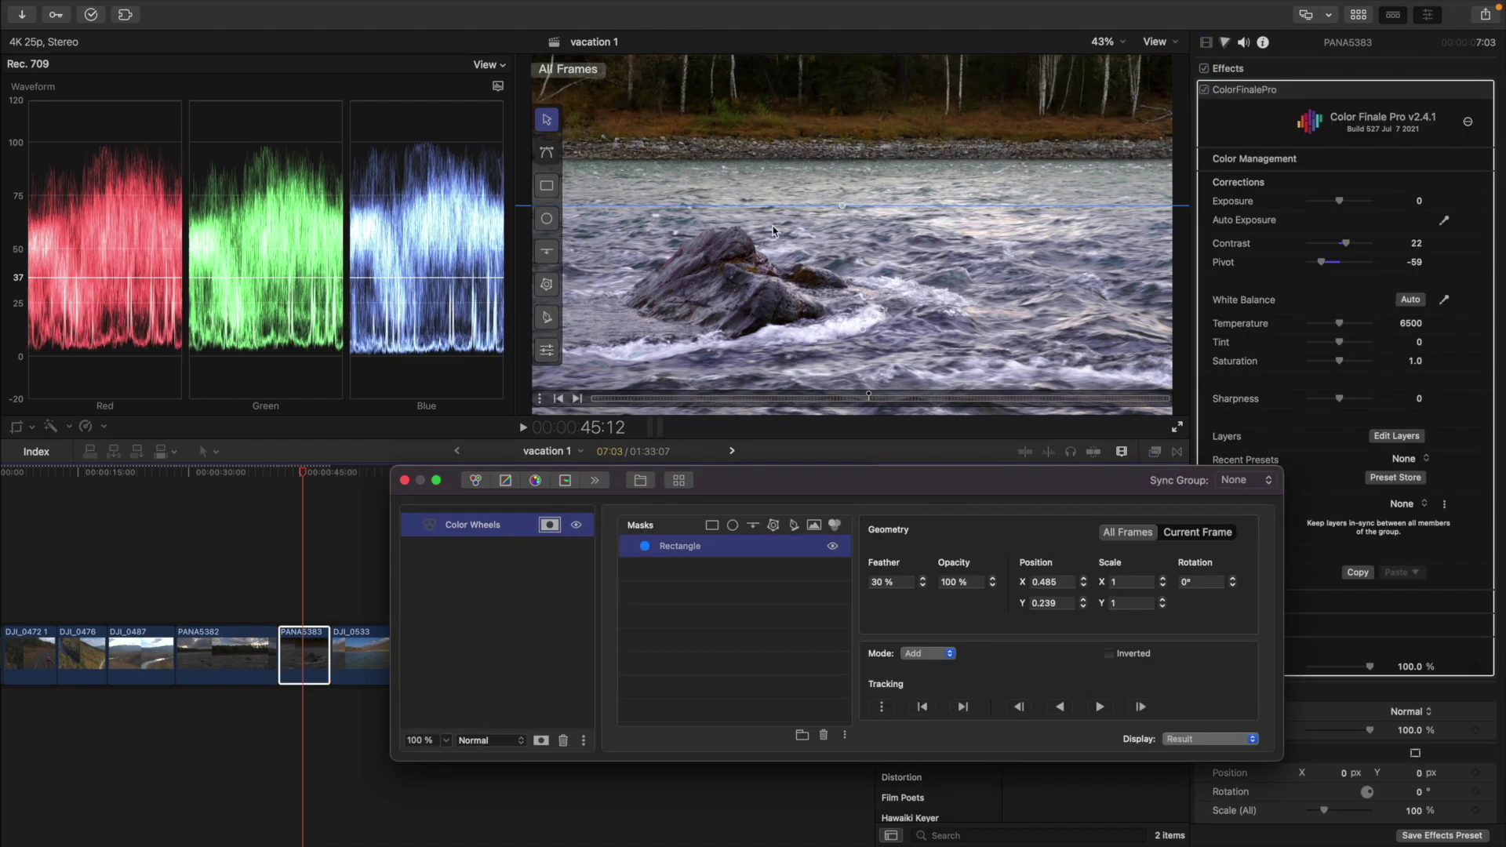
pyautogui.moveTo(842, 181); pyautogui.dragTo(831, 145)
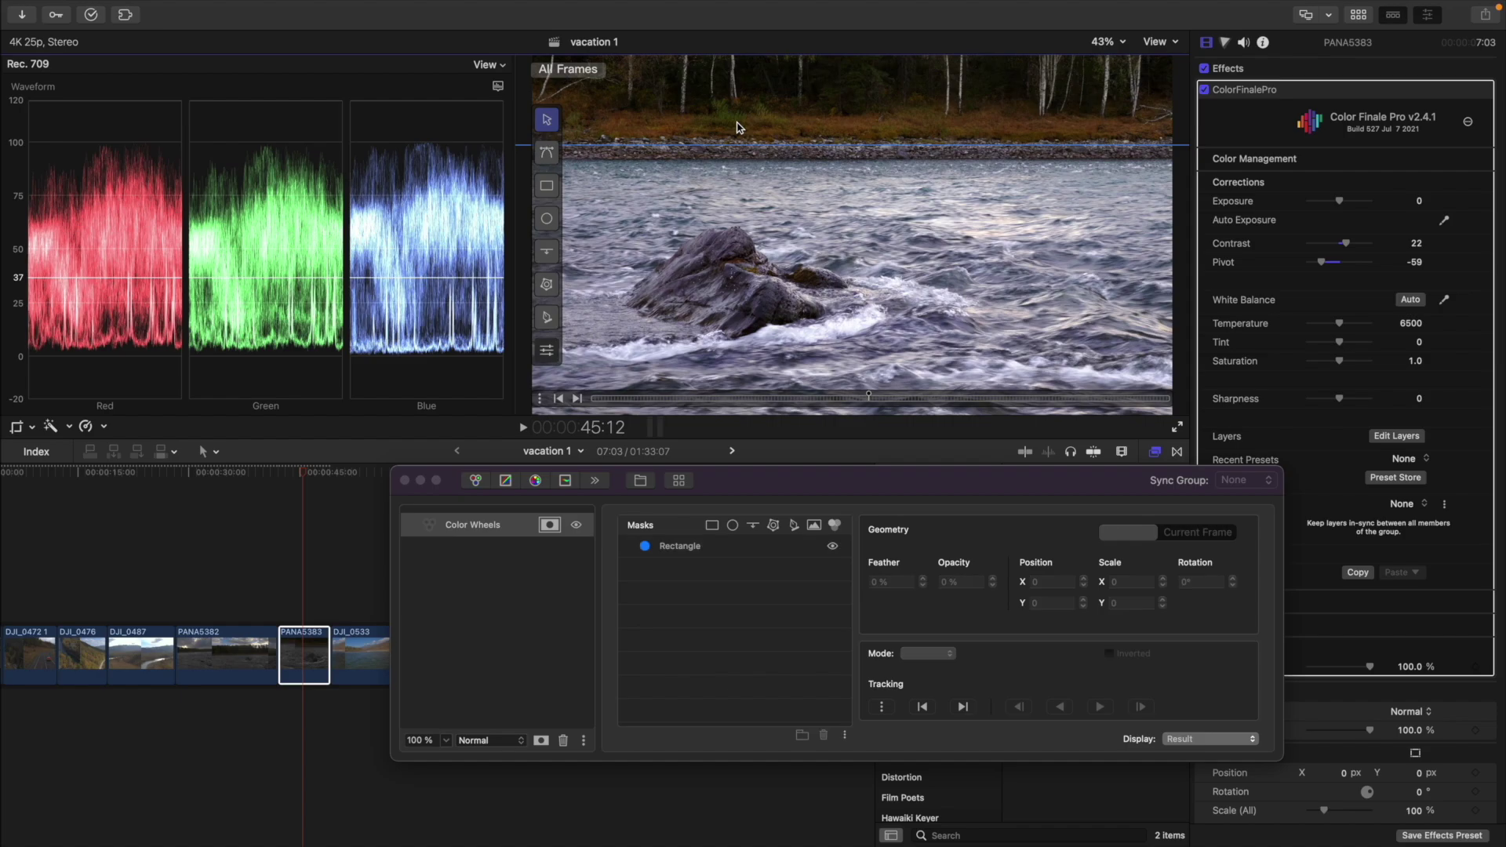
pyautogui.click(258, 472)
pyautogui.press('space')
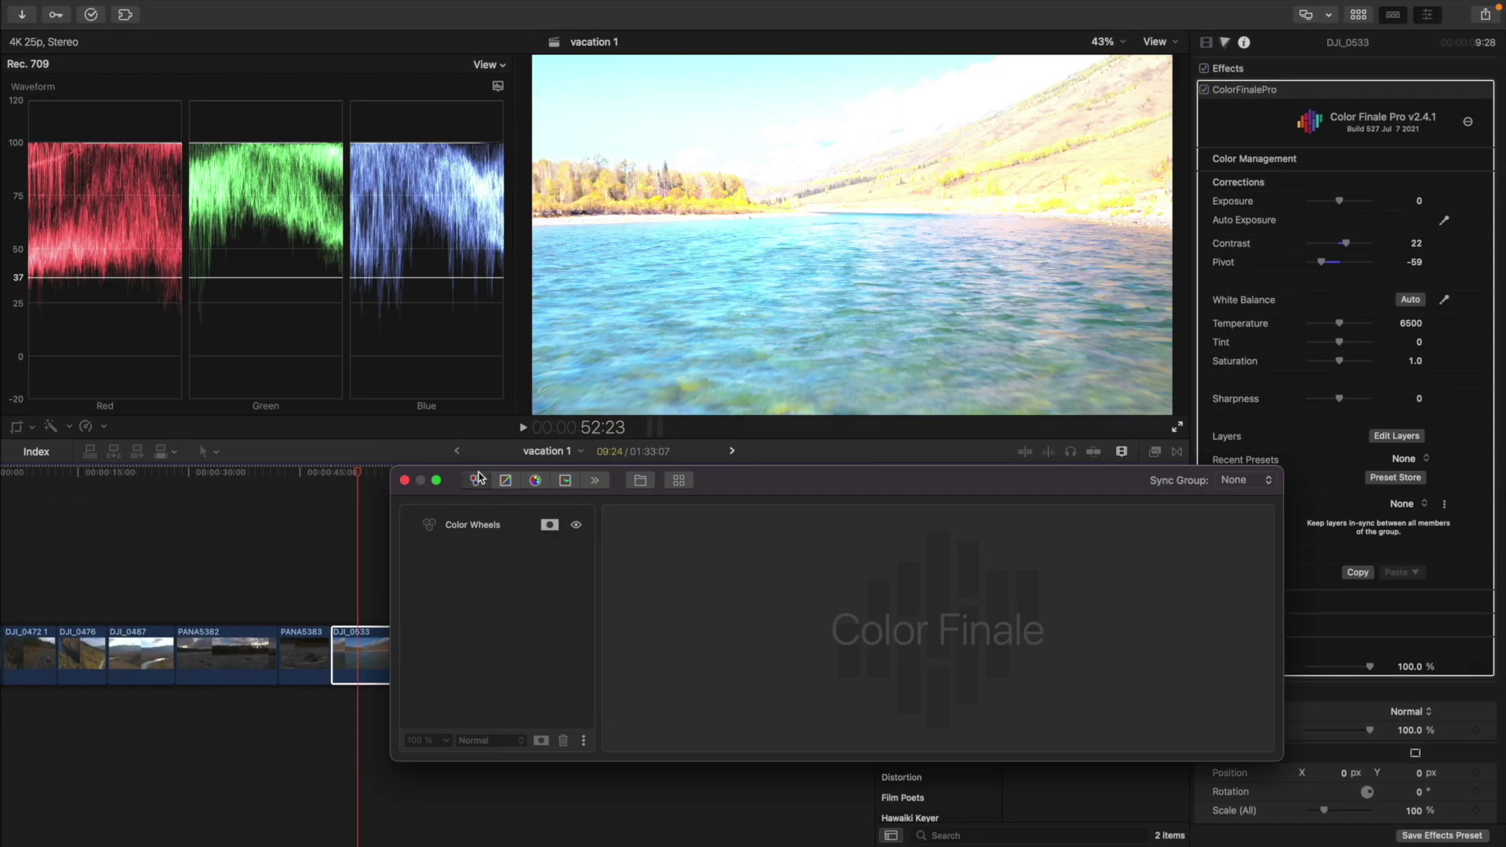
# - Add a Color Wheels layer to DJ_0533 with Gain -0.59, Gamma 0.26, Lift -0.11, saturation 0.86, then play it back
pyautogui.click(477, 479)
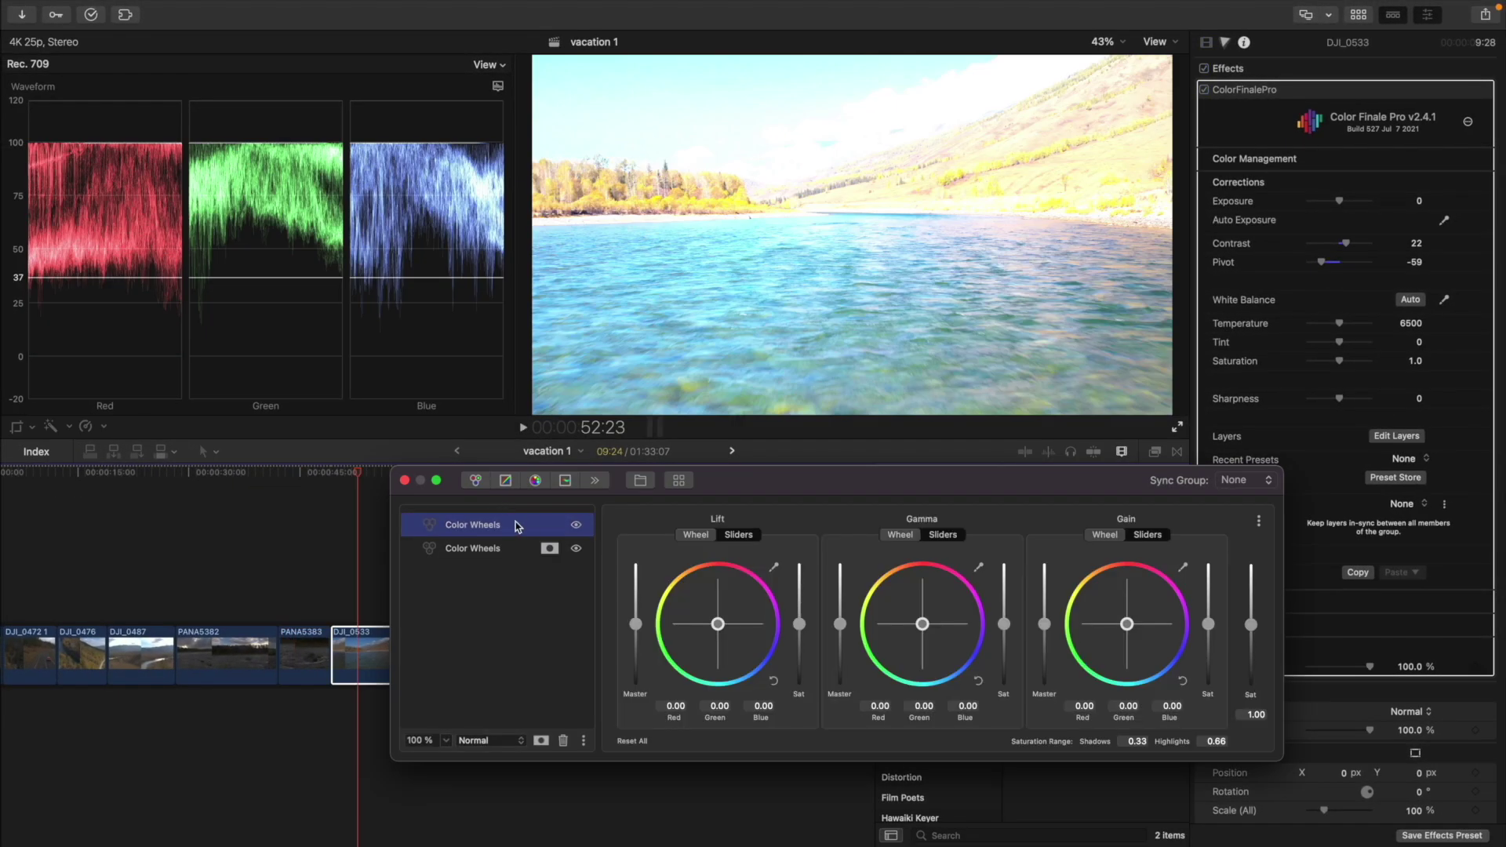
pyautogui.moveTo(1042, 624); pyautogui.dragTo(1050, 655)
pyautogui.moveTo(840, 624); pyautogui.dragTo(841, 611)
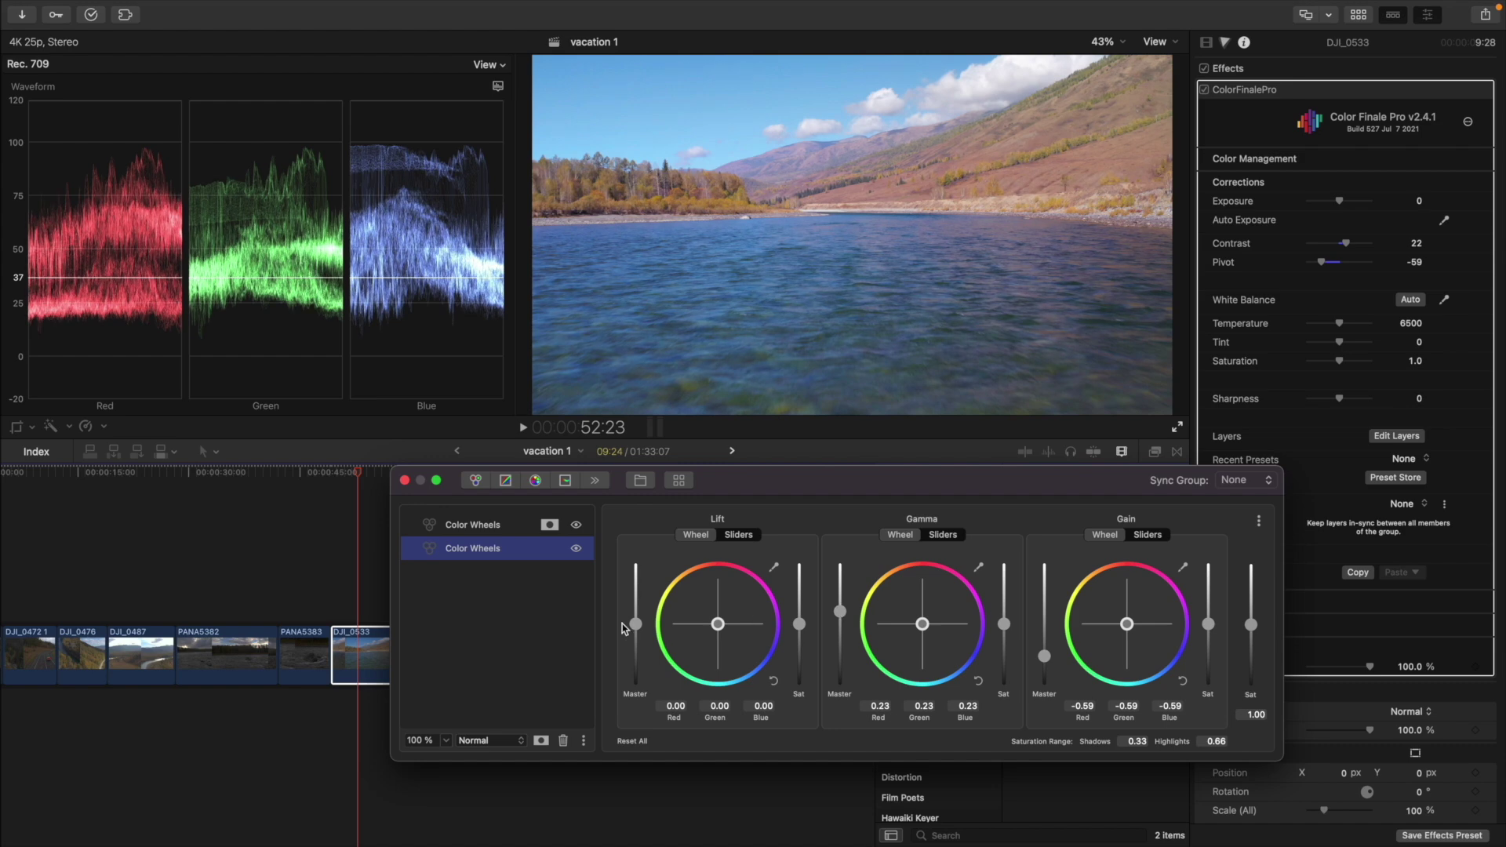
pyautogui.moveTo(637, 625); pyautogui.dragTo(638, 631)
pyautogui.moveTo(840, 616); pyautogui.dragTo(840, 610)
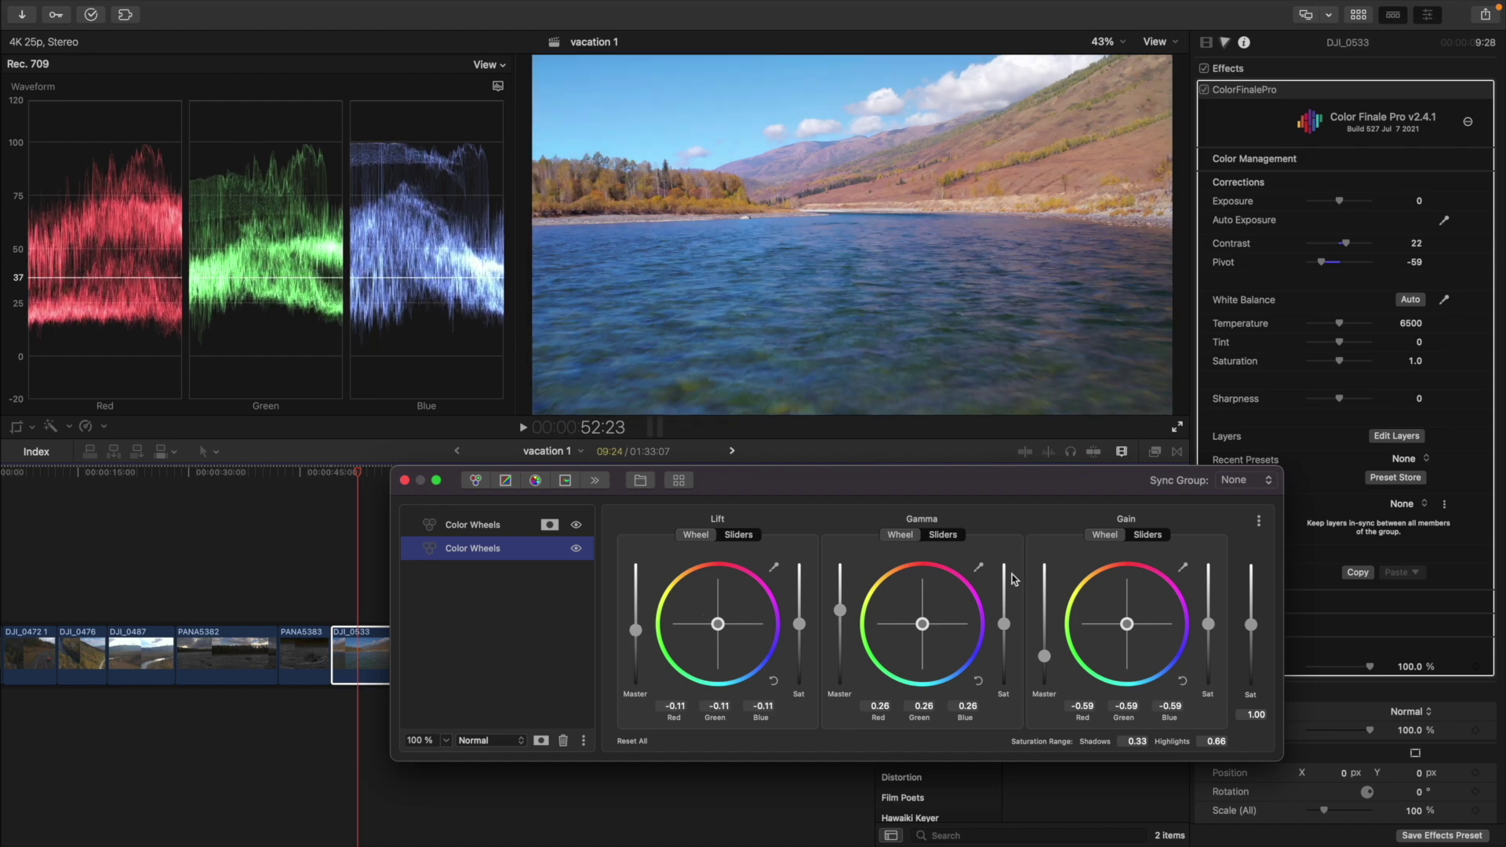
pyautogui.moveTo(1252, 625); pyautogui.dragTo(1252, 632)
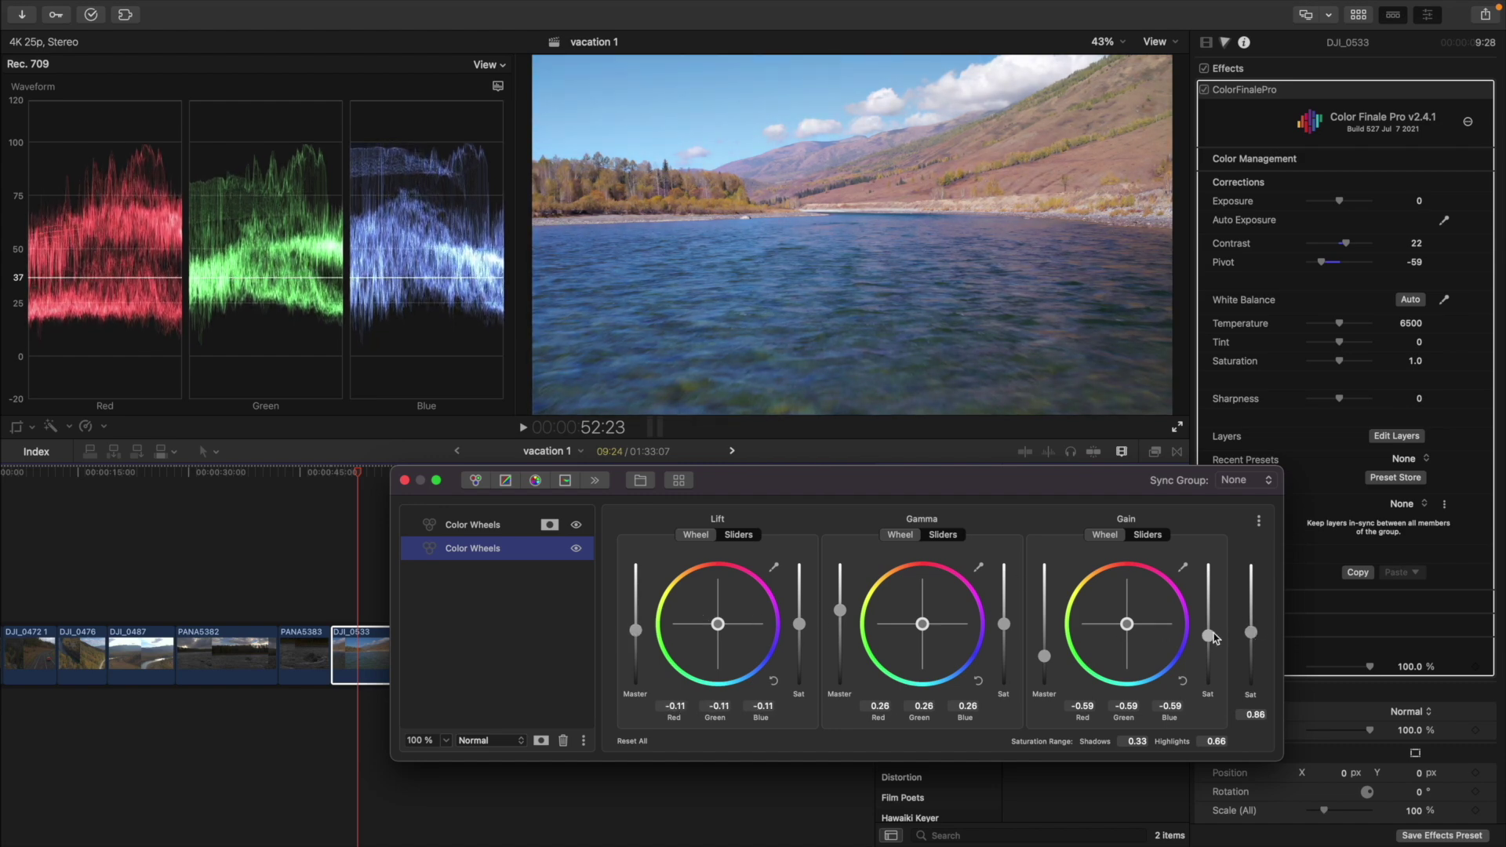
pyautogui.click(337, 615)
pyautogui.press('space')
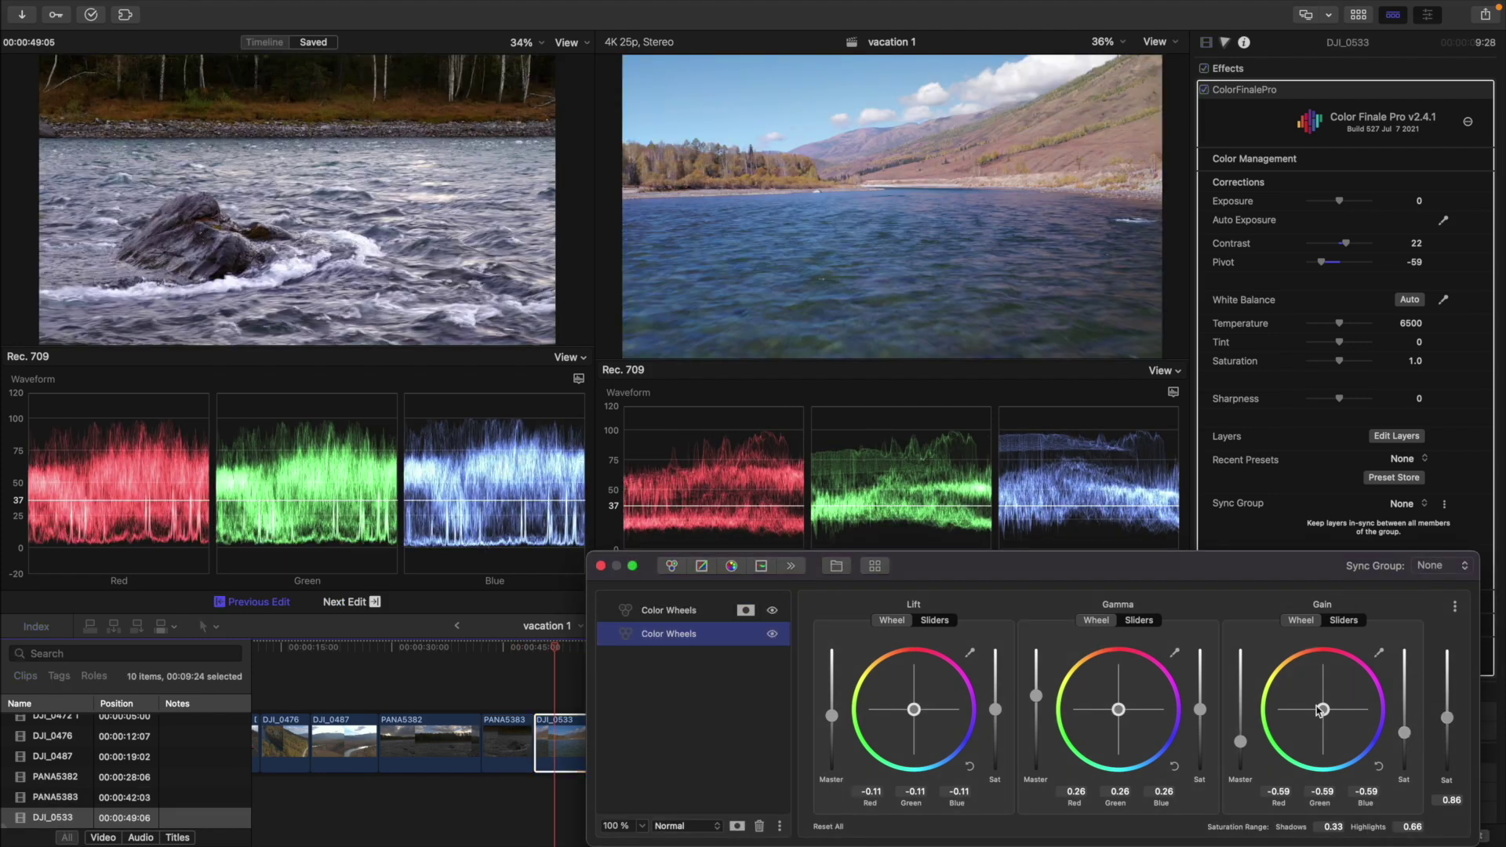
# - Nudge the river shot's Gamma puck toward green, lower the Gain and Lift masters, and raise Gamma
pyautogui.moveTo(1119, 709); pyautogui.dragTo(1123, 725)
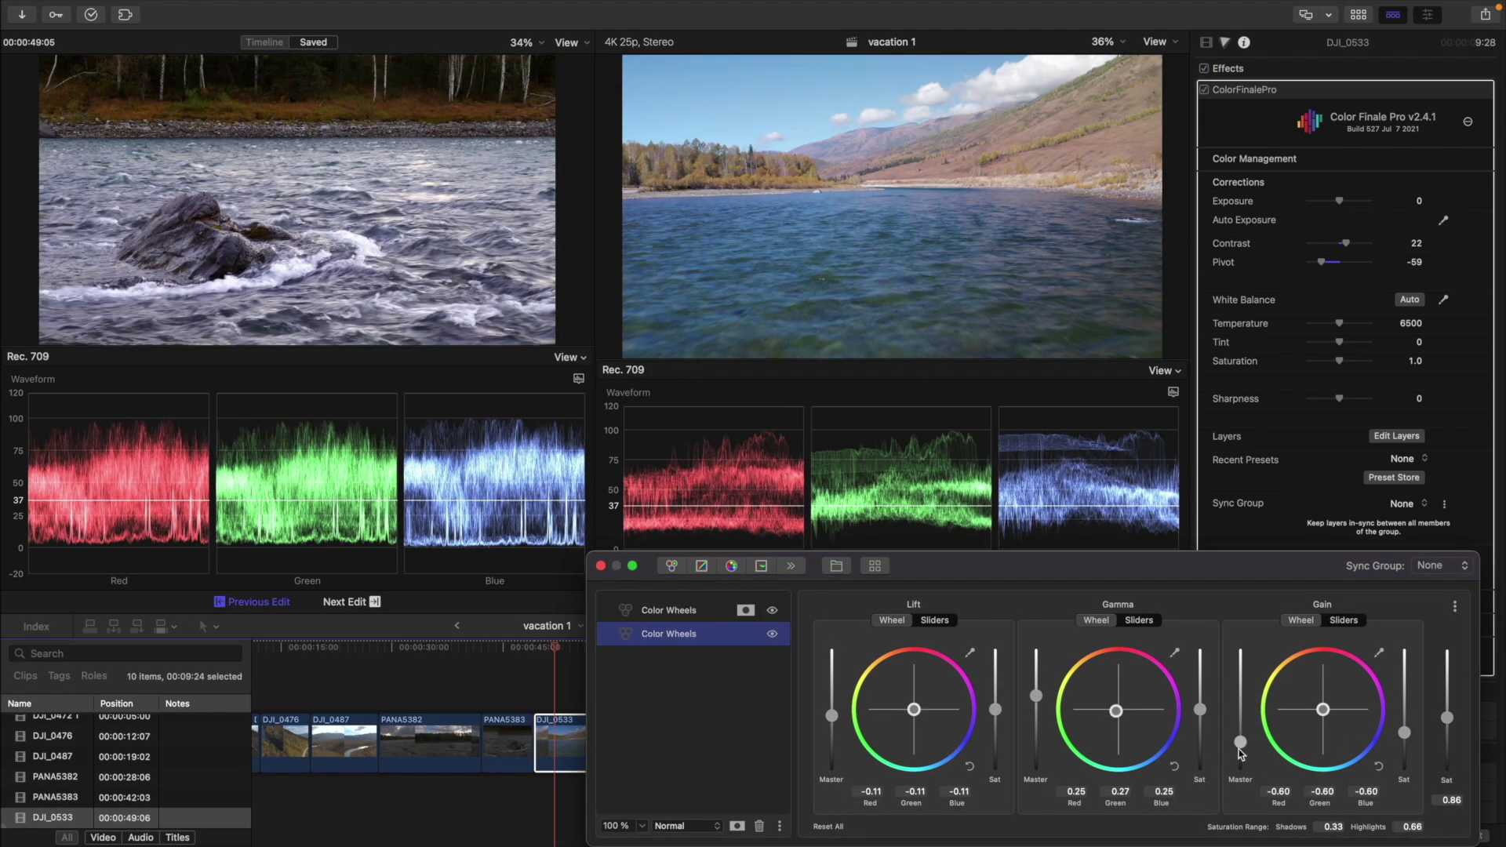
pyautogui.moveTo(1240, 750); pyautogui.dragTo(1240, 753)
pyautogui.moveTo(1050, 586); pyautogui.dragTo(1056, 613)
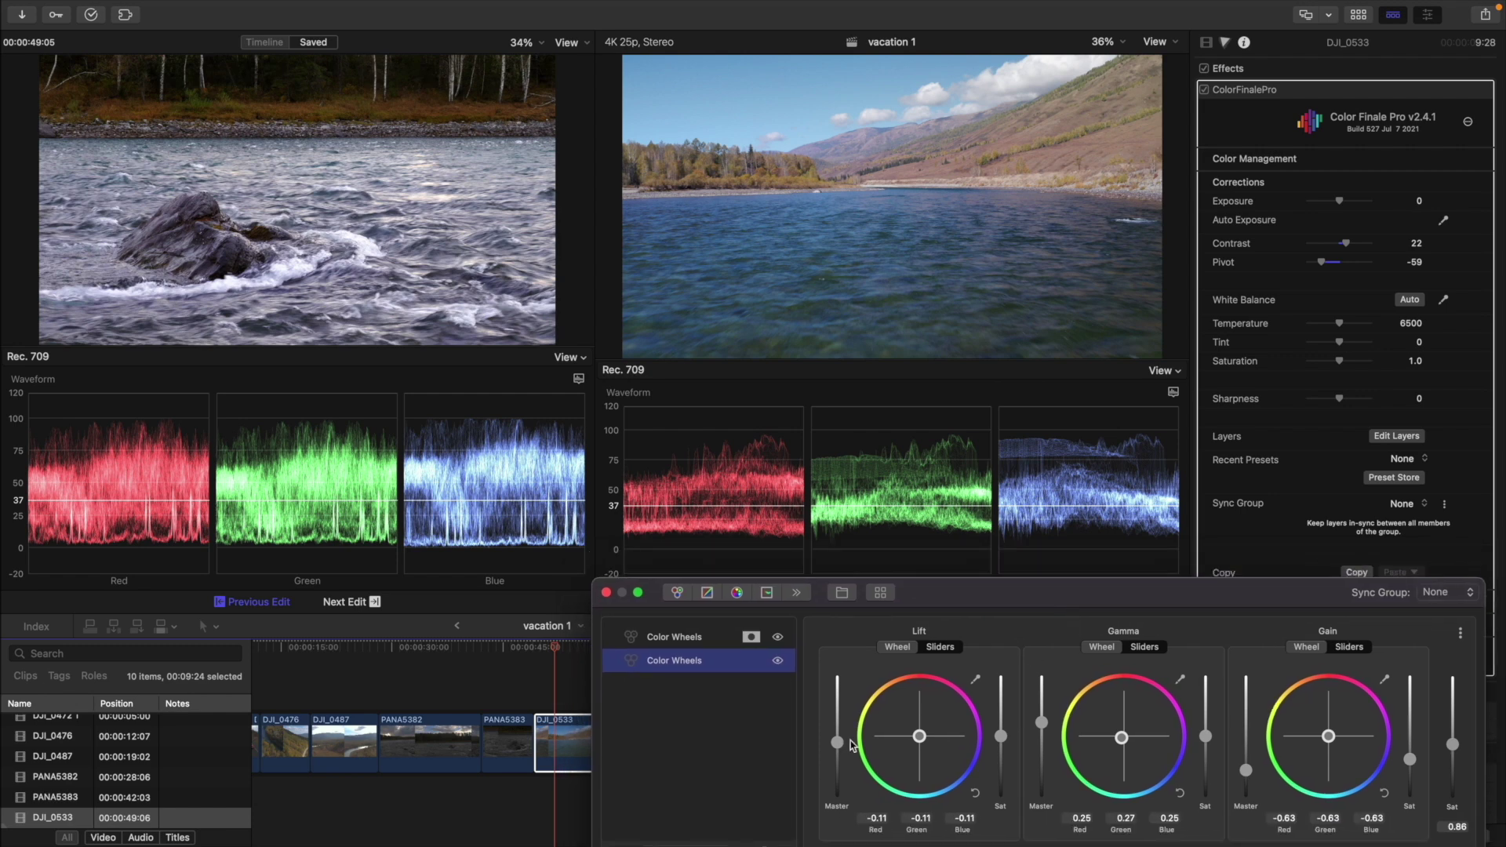
pyautogui.moveTo(837, 742); pyautogui.dragTo(834, 753)
pyautogui.moveTo(1029, 720); pyautogui.dragTo(1044, 715)
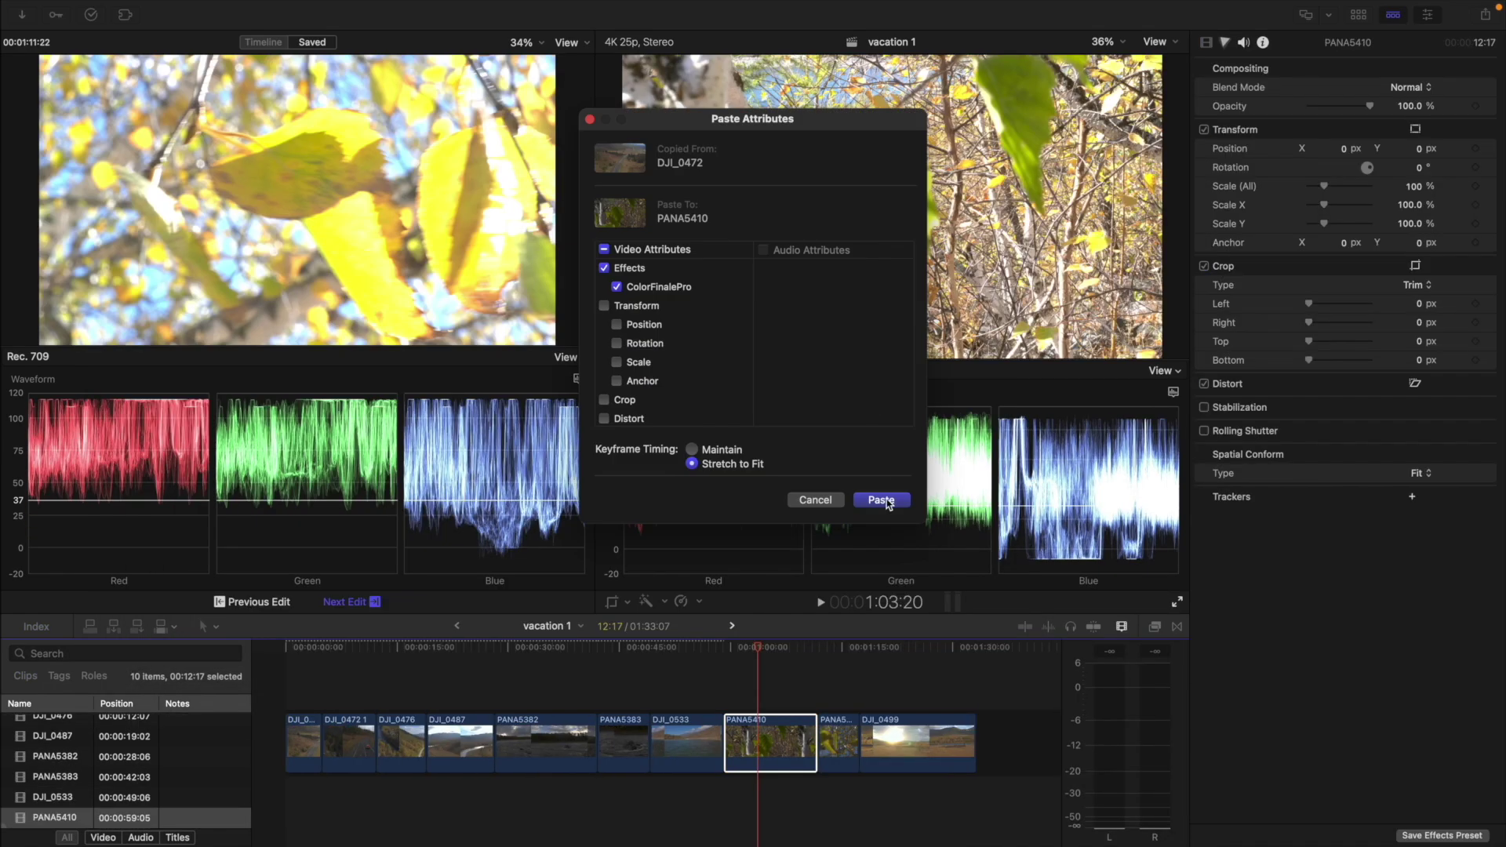
# - Paste the Color Finale grade onto PANA5406 and DJI_0499, then lower the meadow clip's Gamma slightly
pyautogui.click(881, 500)
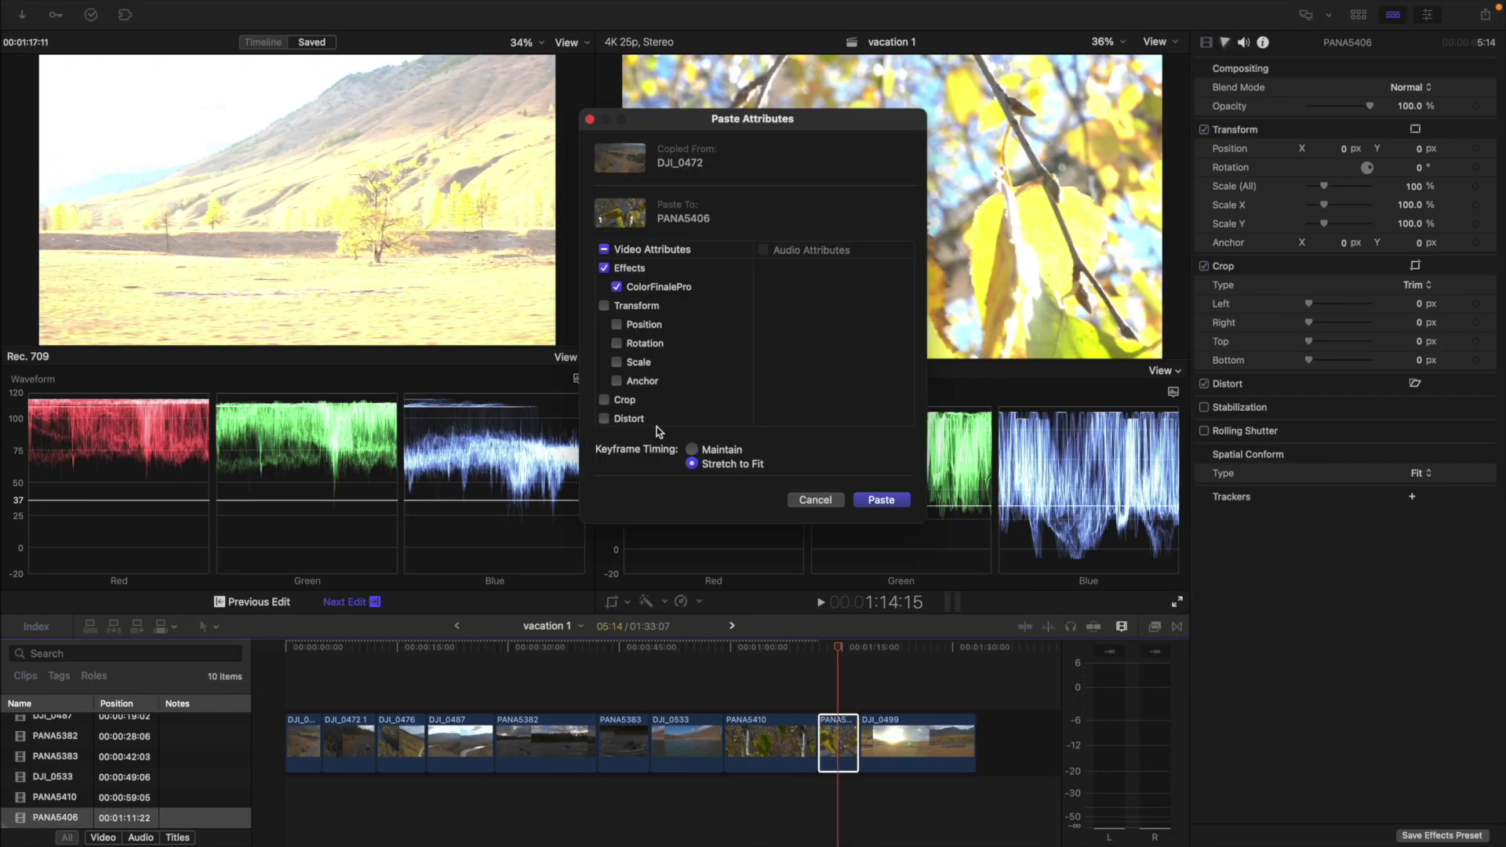
pyautogui.click(881, 500)
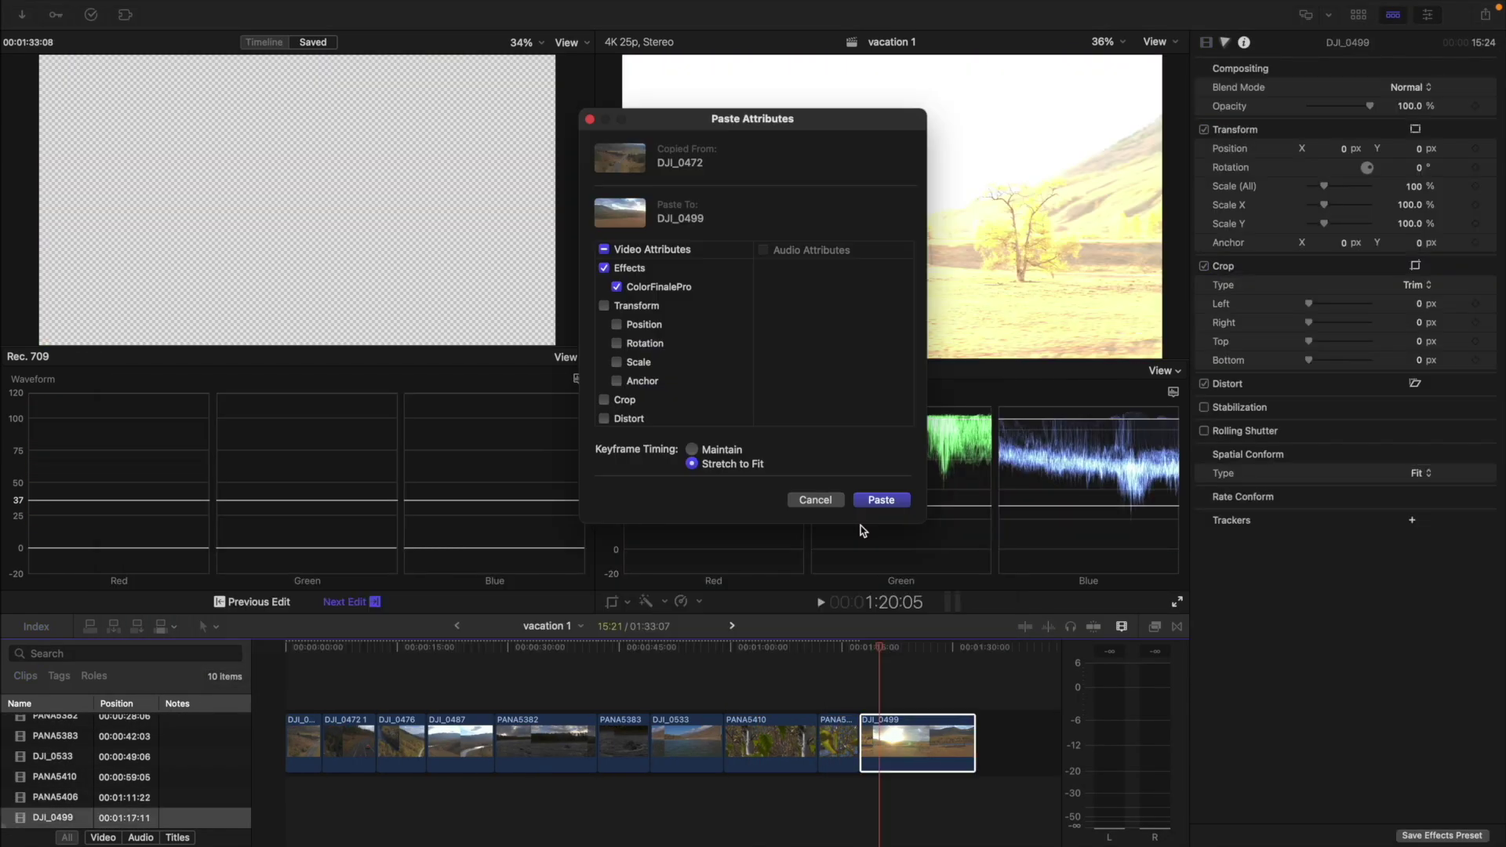
pyautogui.click(871, 499)
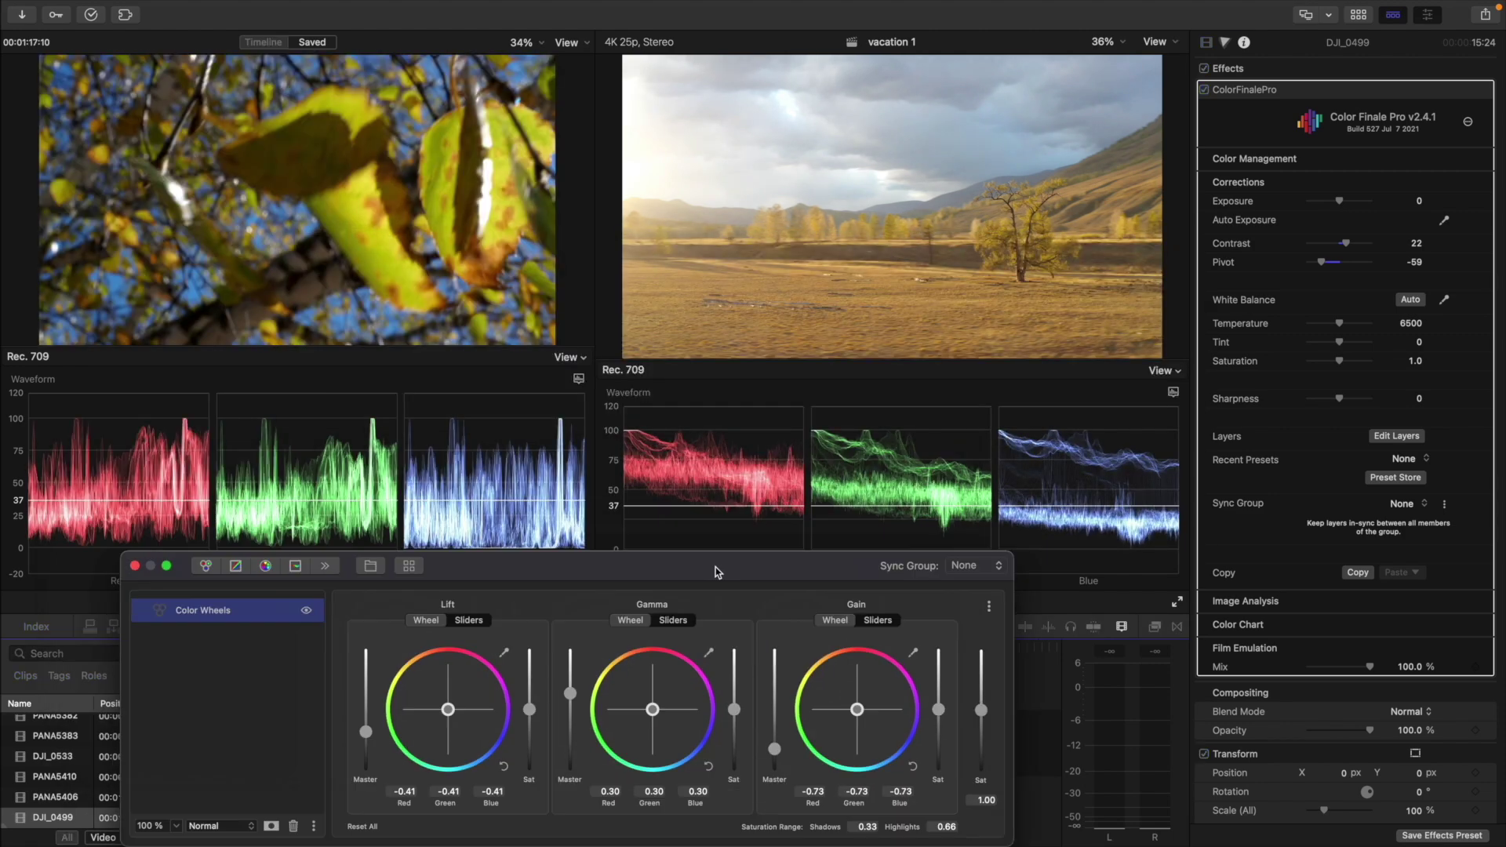
pyautogui.moveTo(640, 703); pyautogui.dragTo(640, 709)
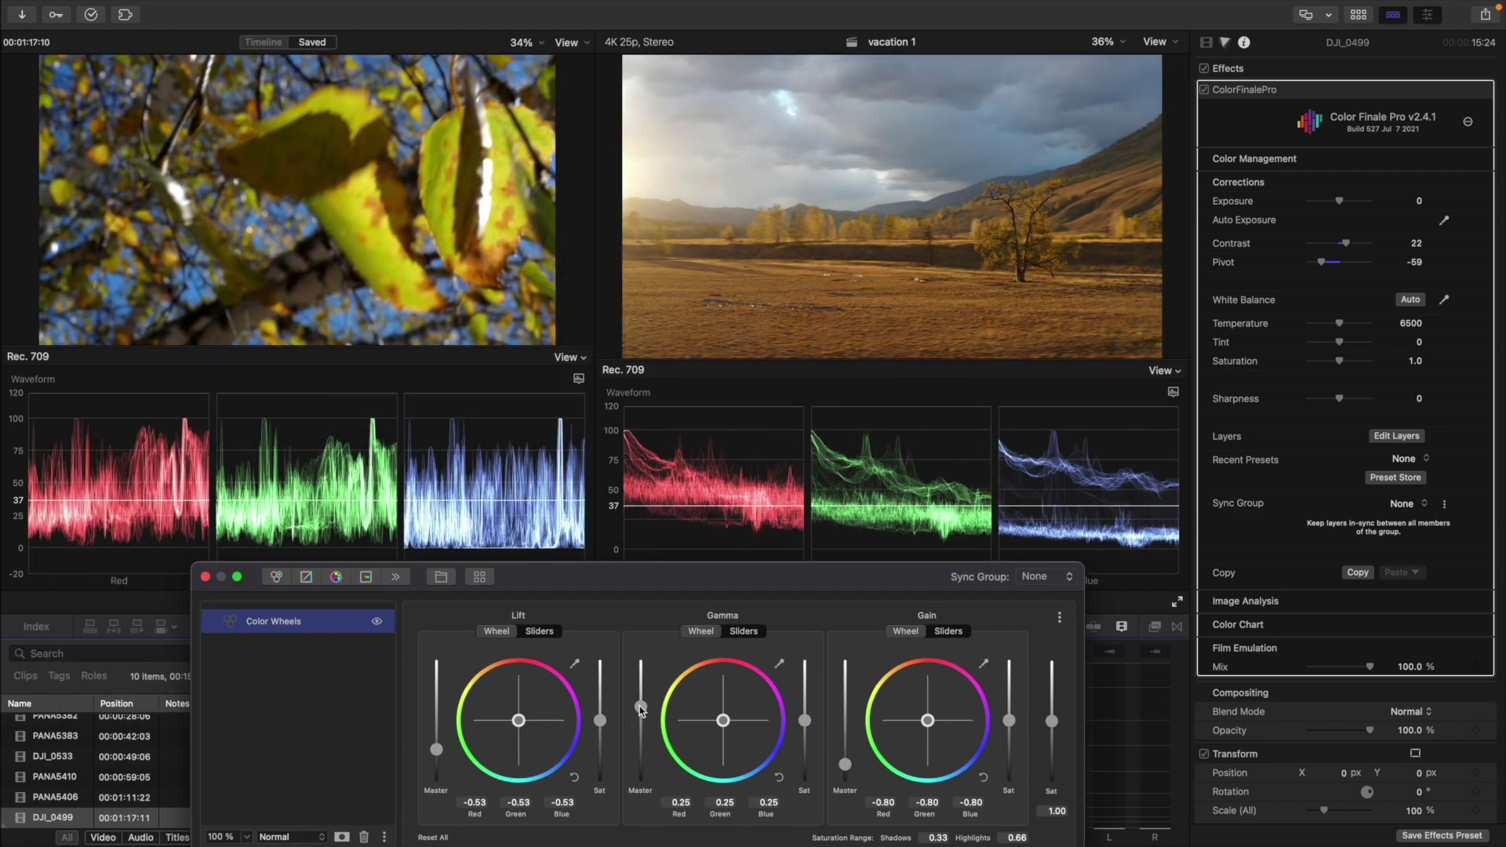
pyautogui.click(204, 577)
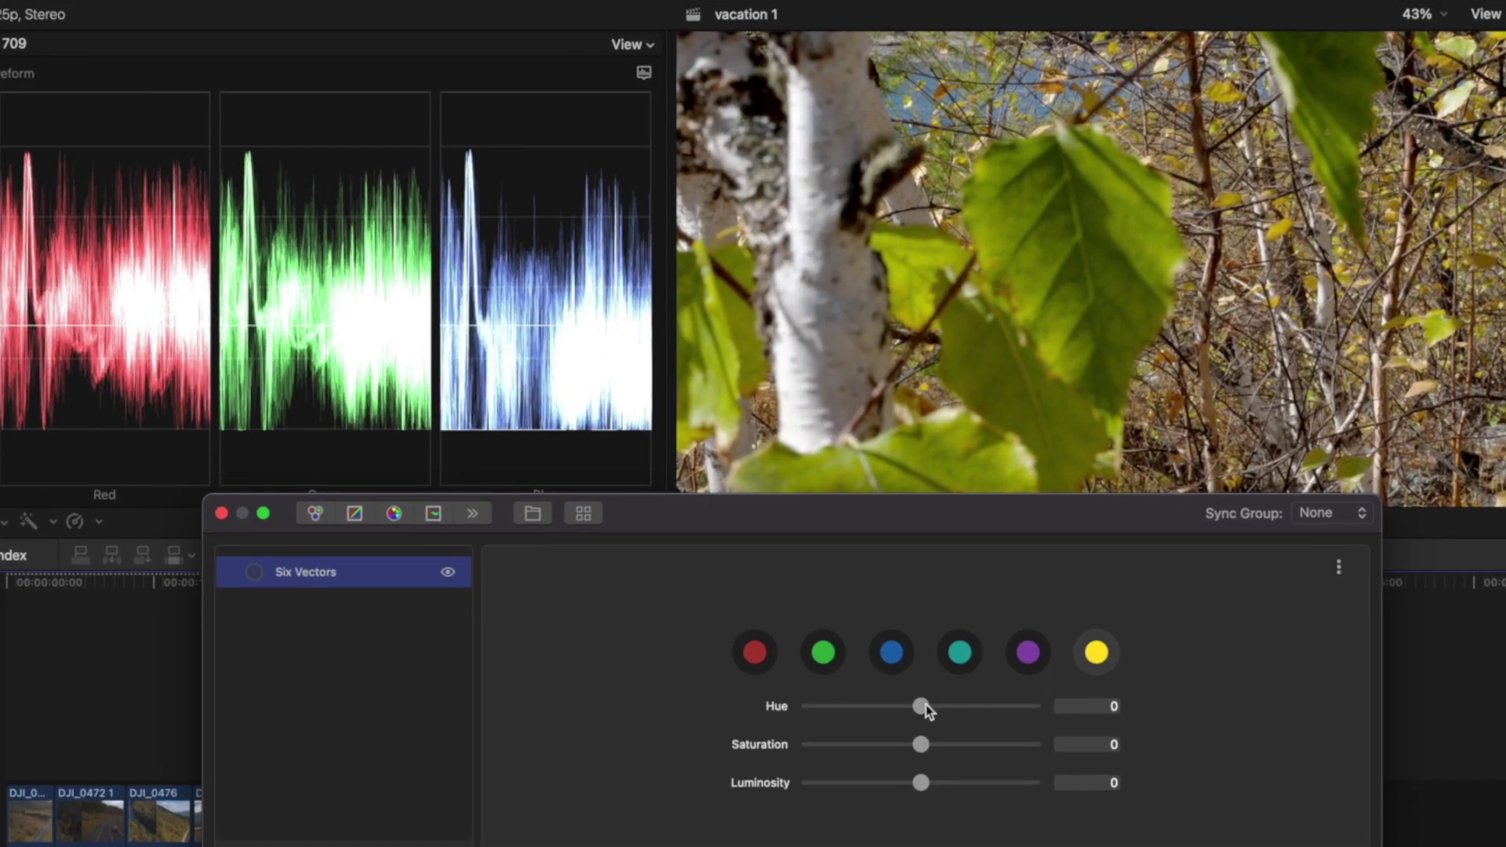
# - Set PANA5410's yellow hue to -0.107, bend a master S-curve, and add a Color Wheels layer
pyautogui.moveTo(924, 705); pyautogui.dragTo(909, 707)
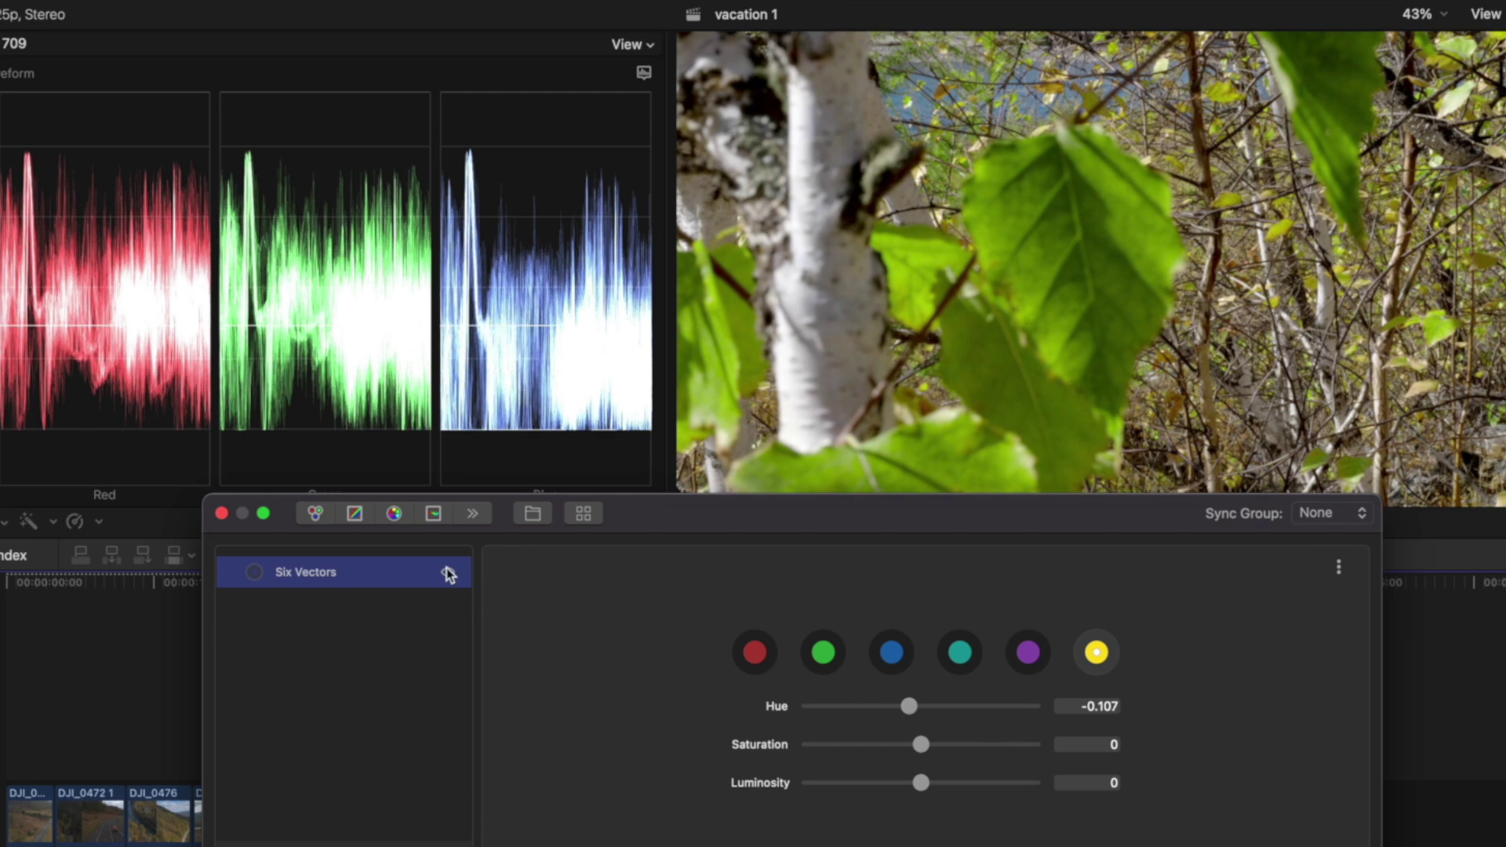
pyautogui.click(355, 515)
pyautogui.moveTo(561, 727); pyautogui.dragTo(567, 731)
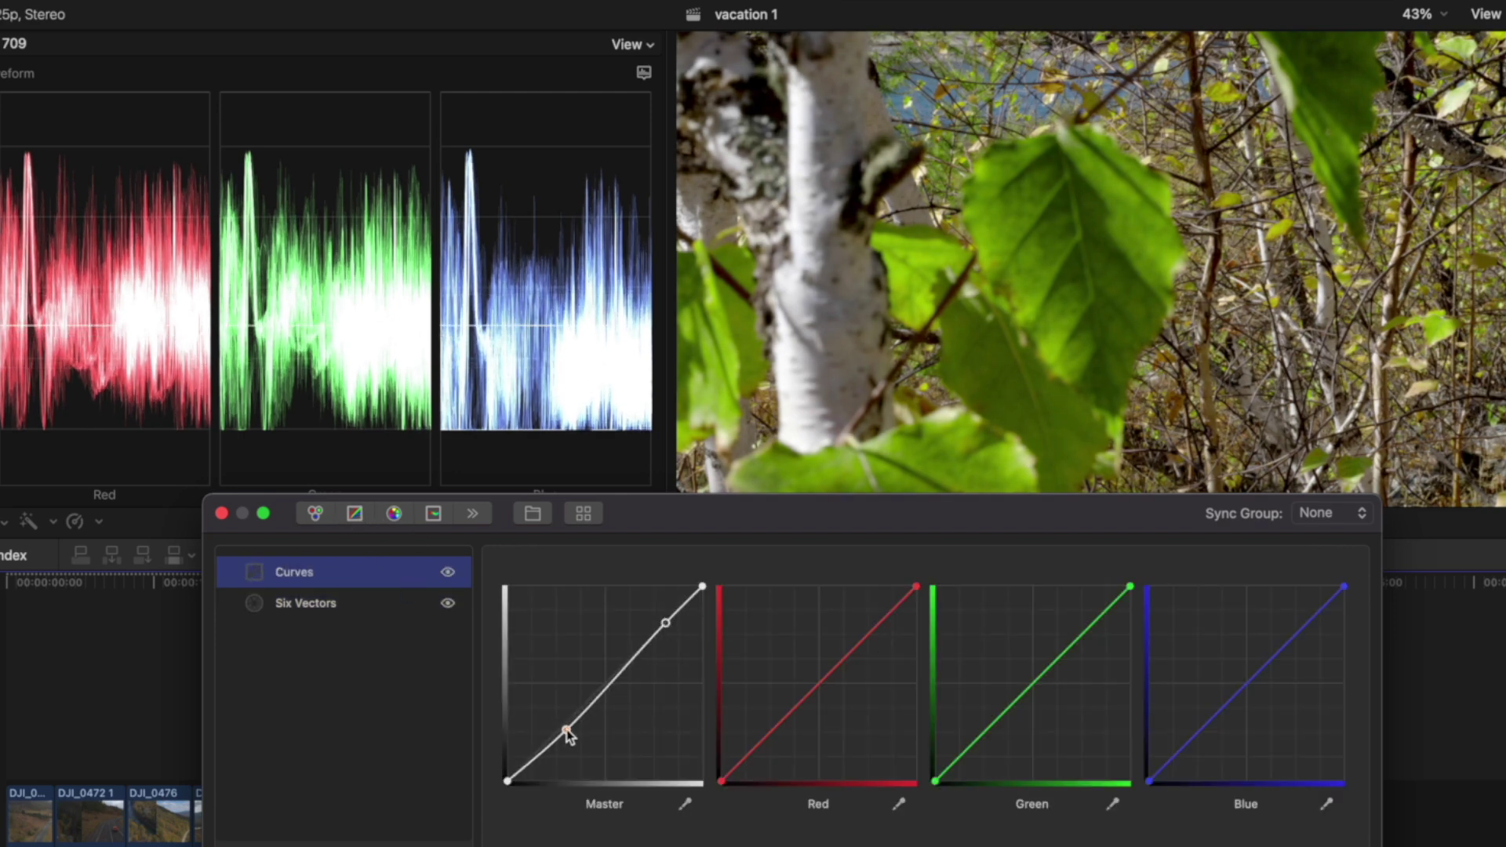
pyautogui.moveTo(671, 628); pyautogui.dragTo(660, 622)
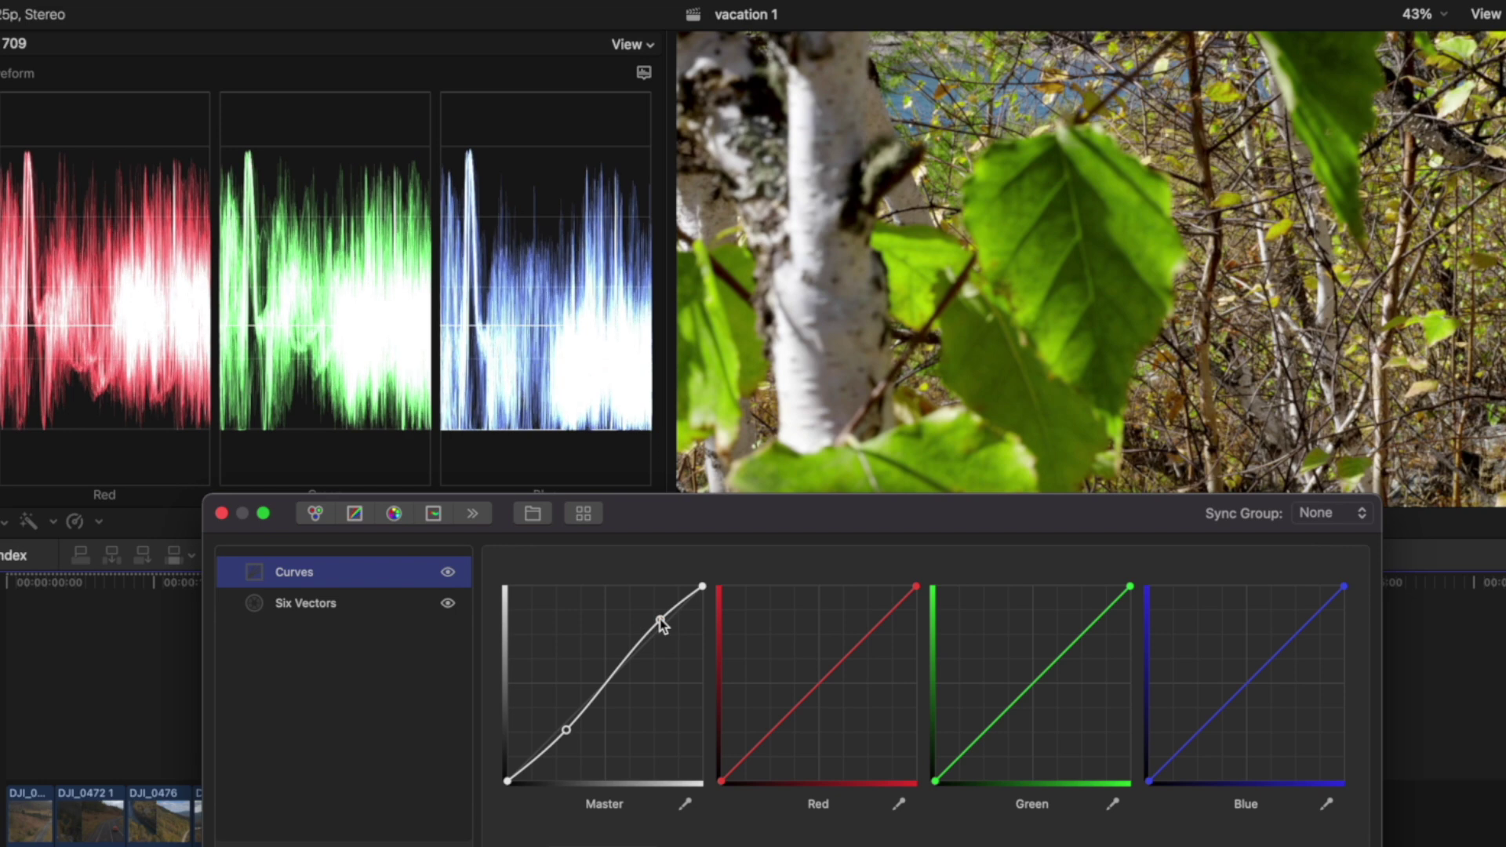
pyautogui.click(315, 514)
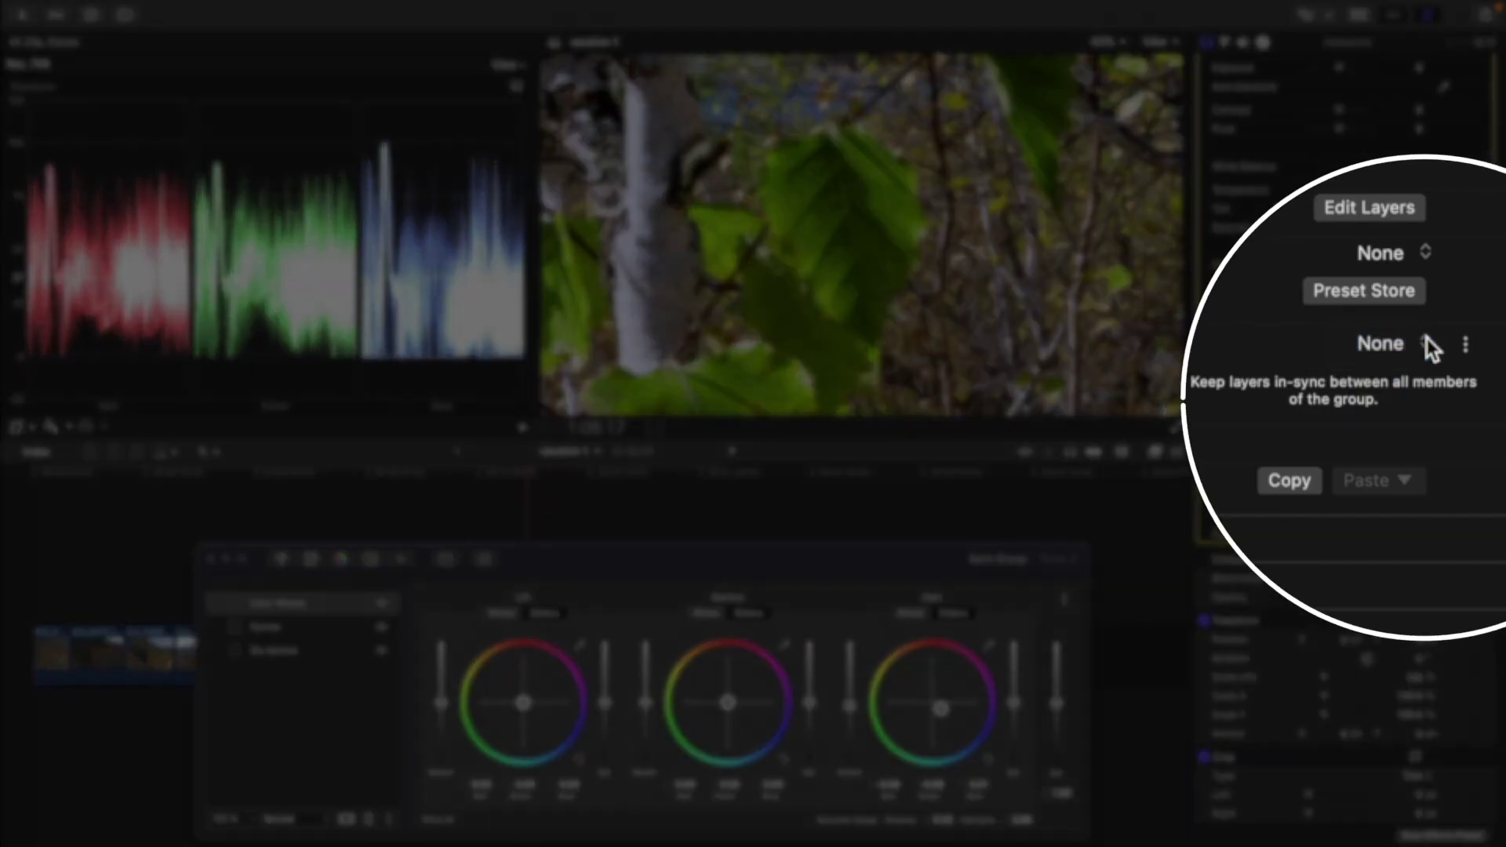
# - Add a new sync group called 'Summer' to PANA5410's Color Finale layers
pyautogui.click(1464, 342)
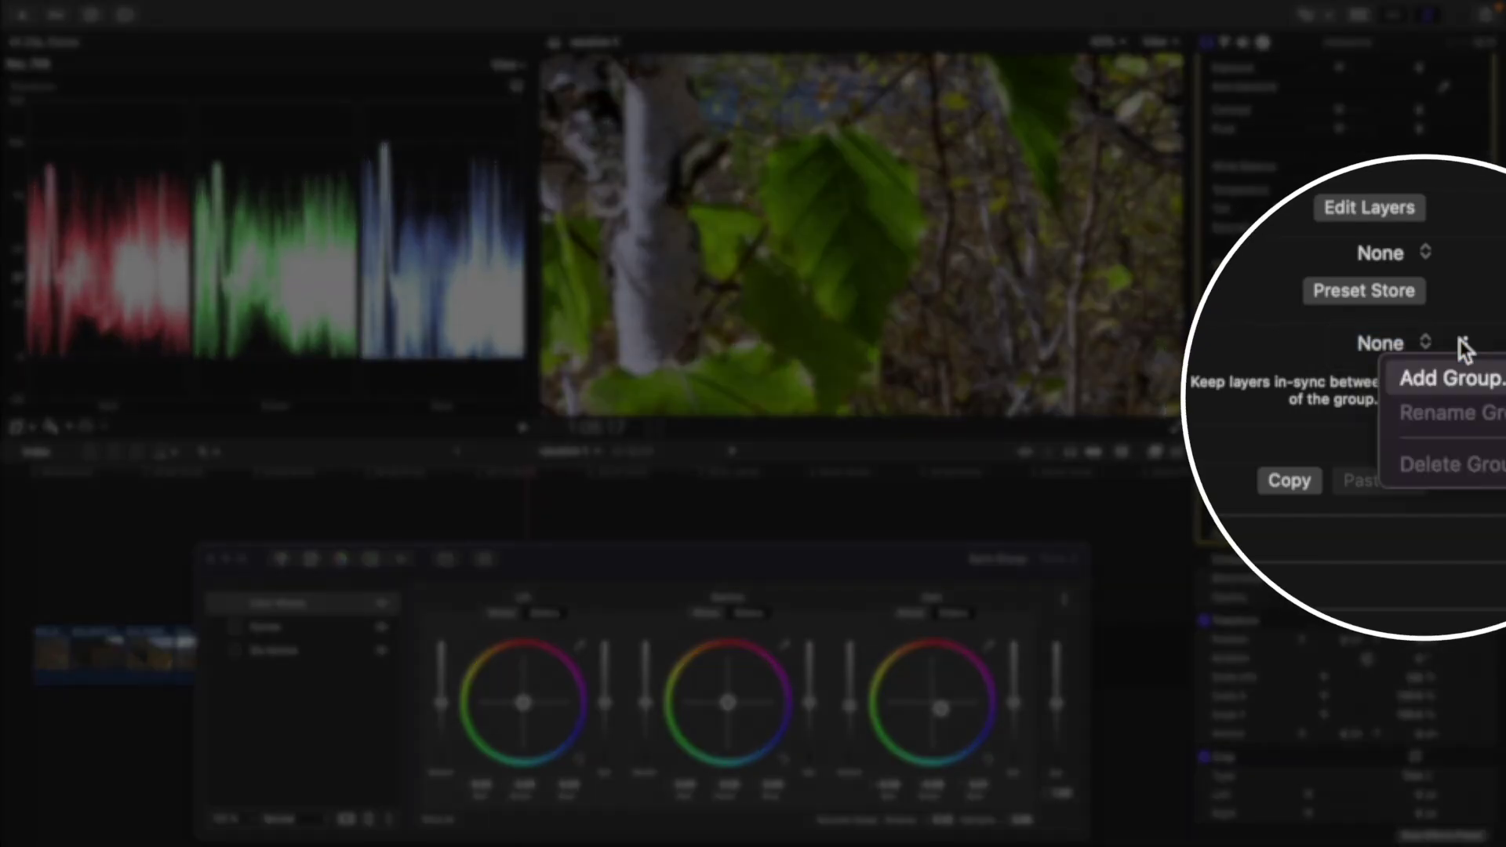
pyautogui.click(1461, 379)
pyautogui.write('Summer')
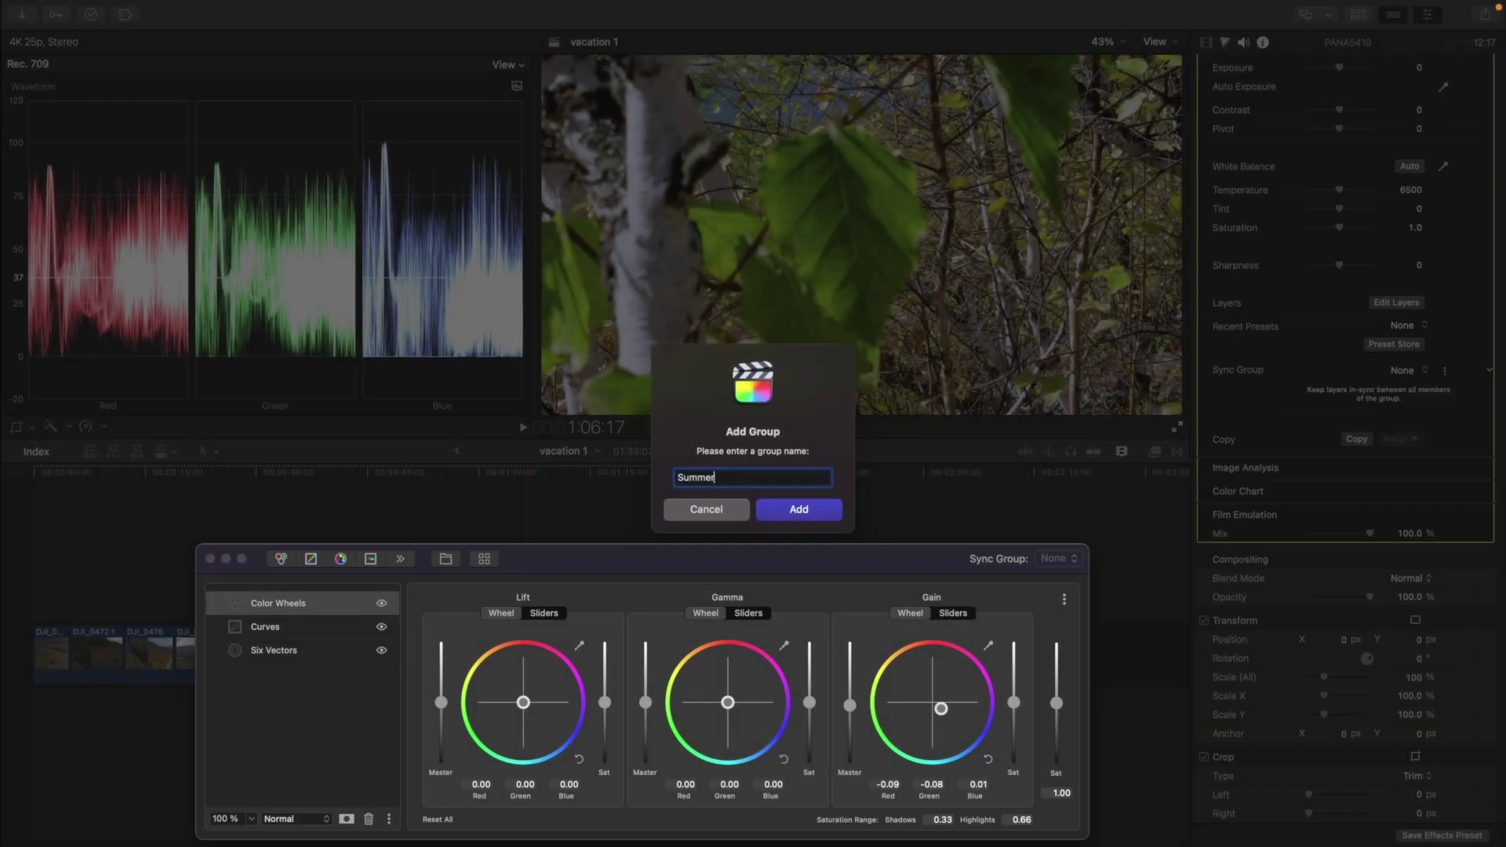
pyautogui.press('Return')
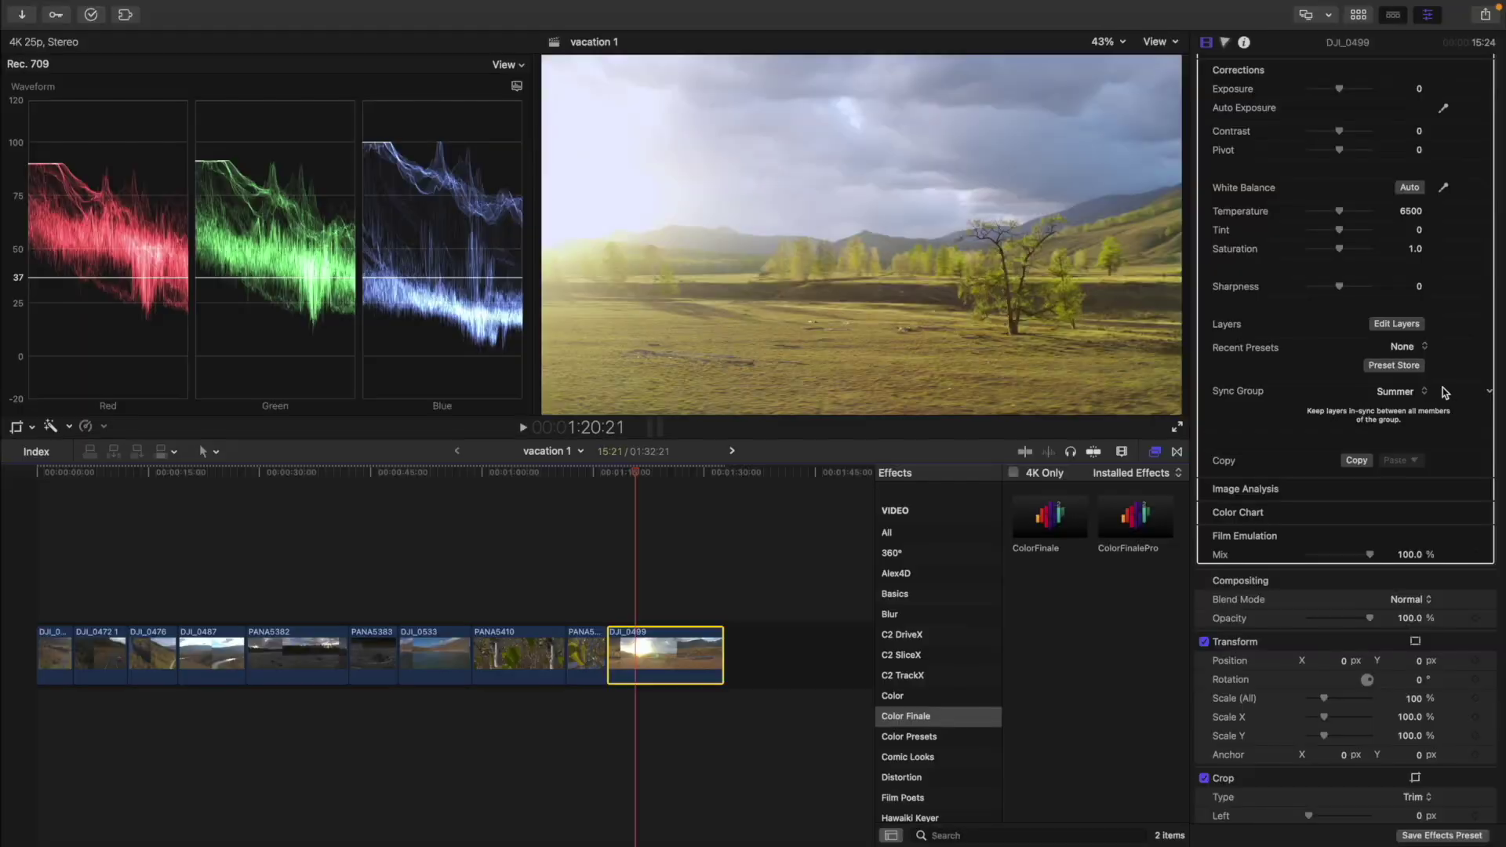
# - Create a sync group named 'Contrast' and update it with DJ_0499's grading layers
pyautogui.click(1445, 407)
pyautogui.click(808, 514)
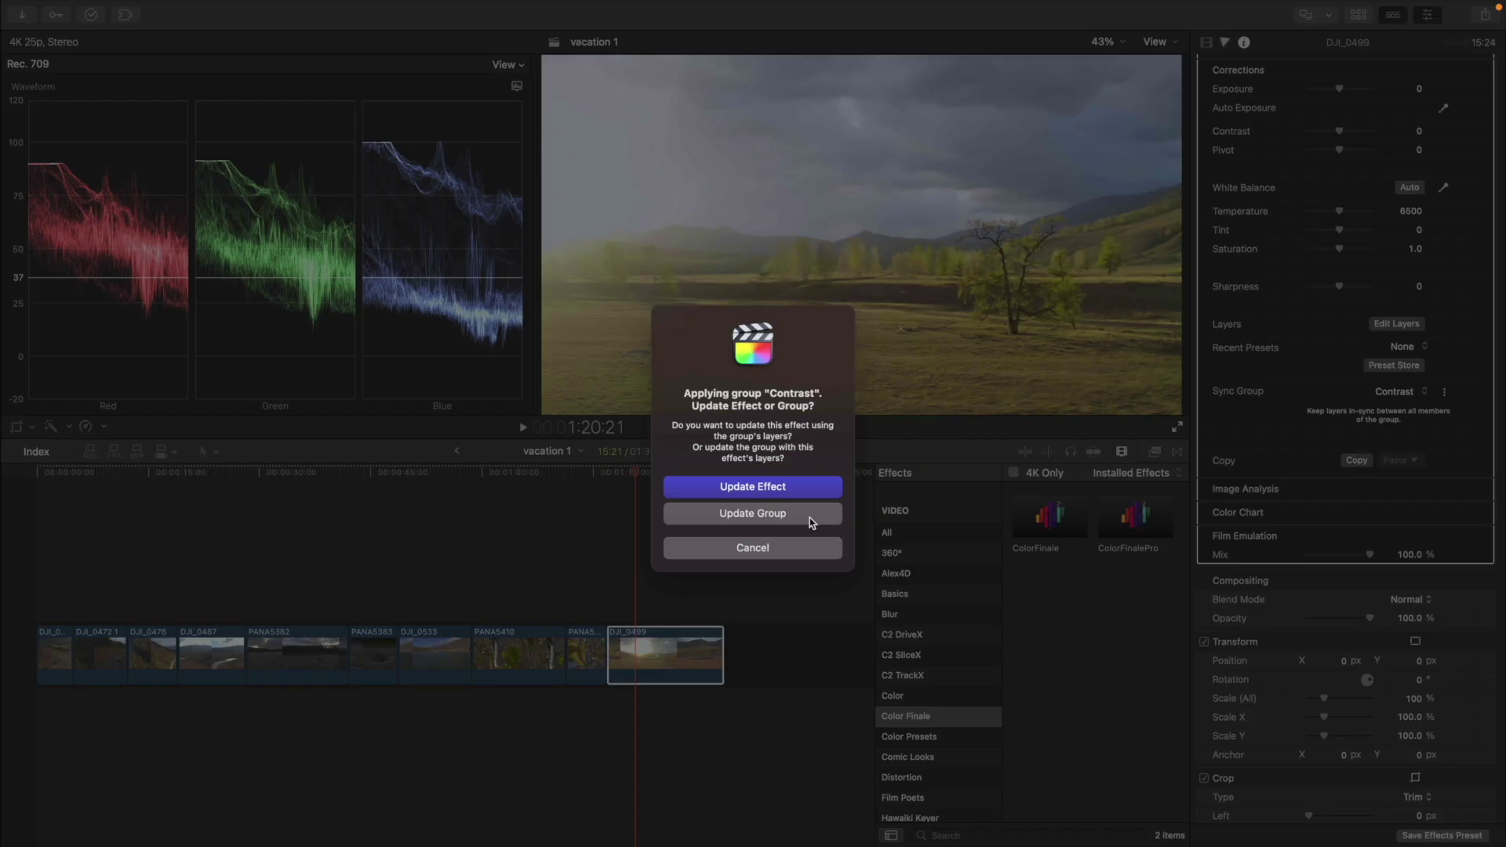
pyautogui.click(791, 514)
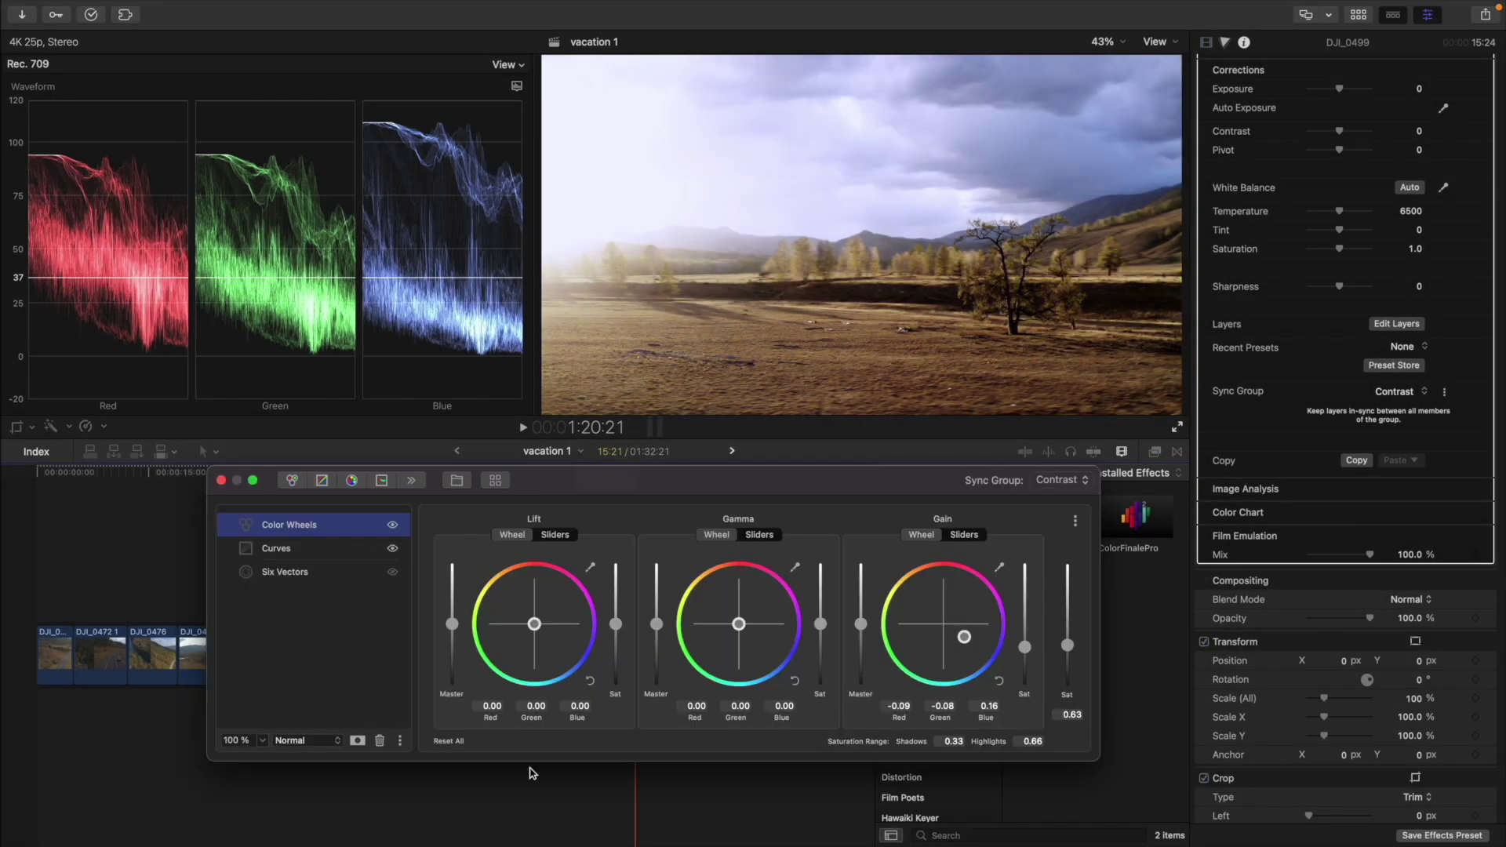
pyautogui.click(607, 775)
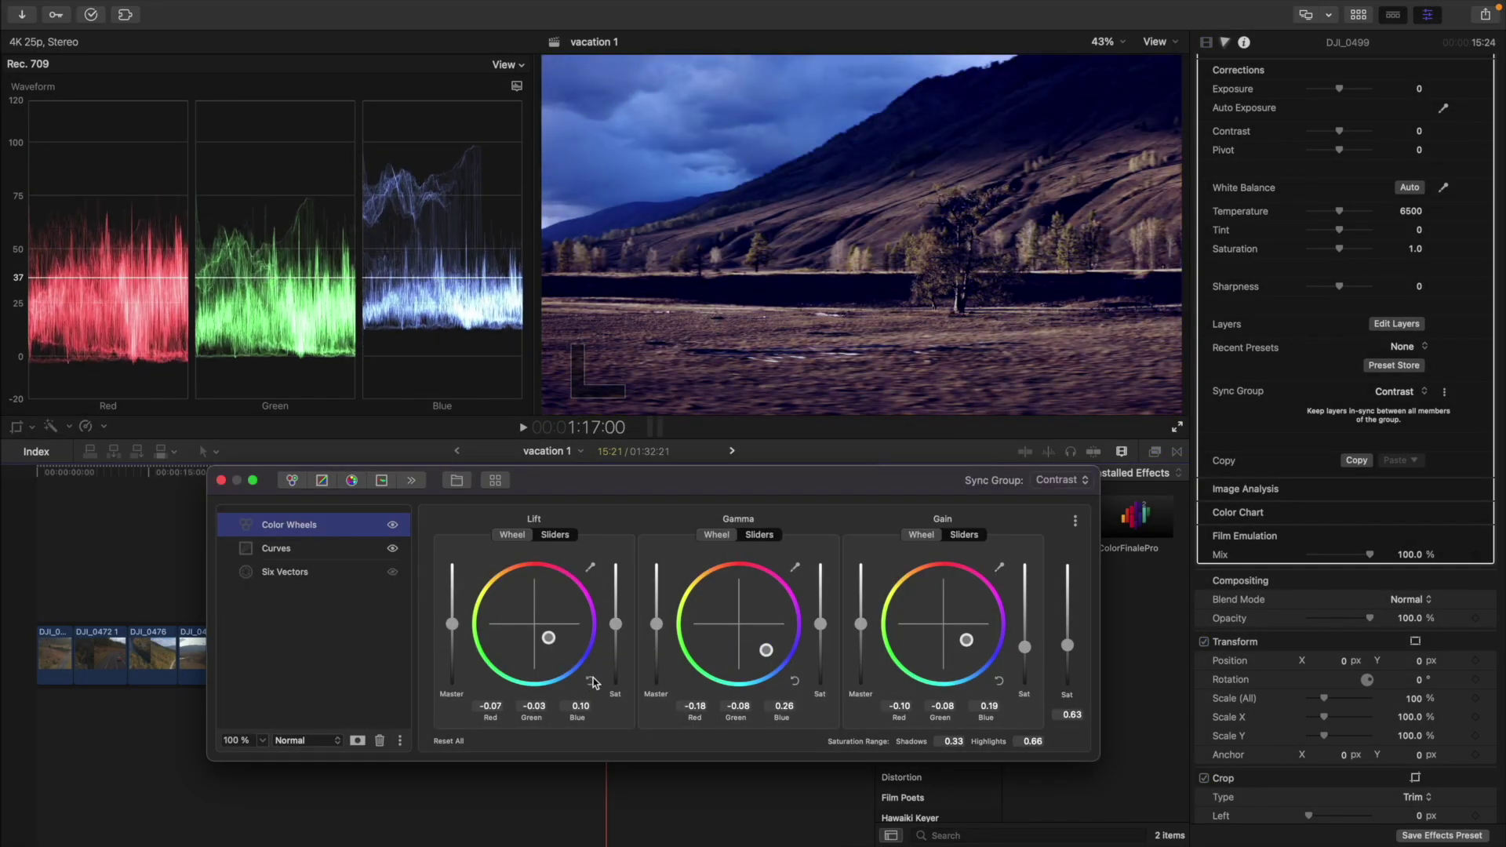
# - Lower the meadow clip's Gain master slider to darken its highlights, then close the grading window
pyautogui.moveTo(861, 624); pyautogui.dragTo(863, 640)
pyautogui.moveTo(1032, 684); pyautogui.dragTo(922, 545)
pyautogui.click(611, 701)
pyautogui.moveTo(794, 349); pyautogui.dragTo(780, 469)
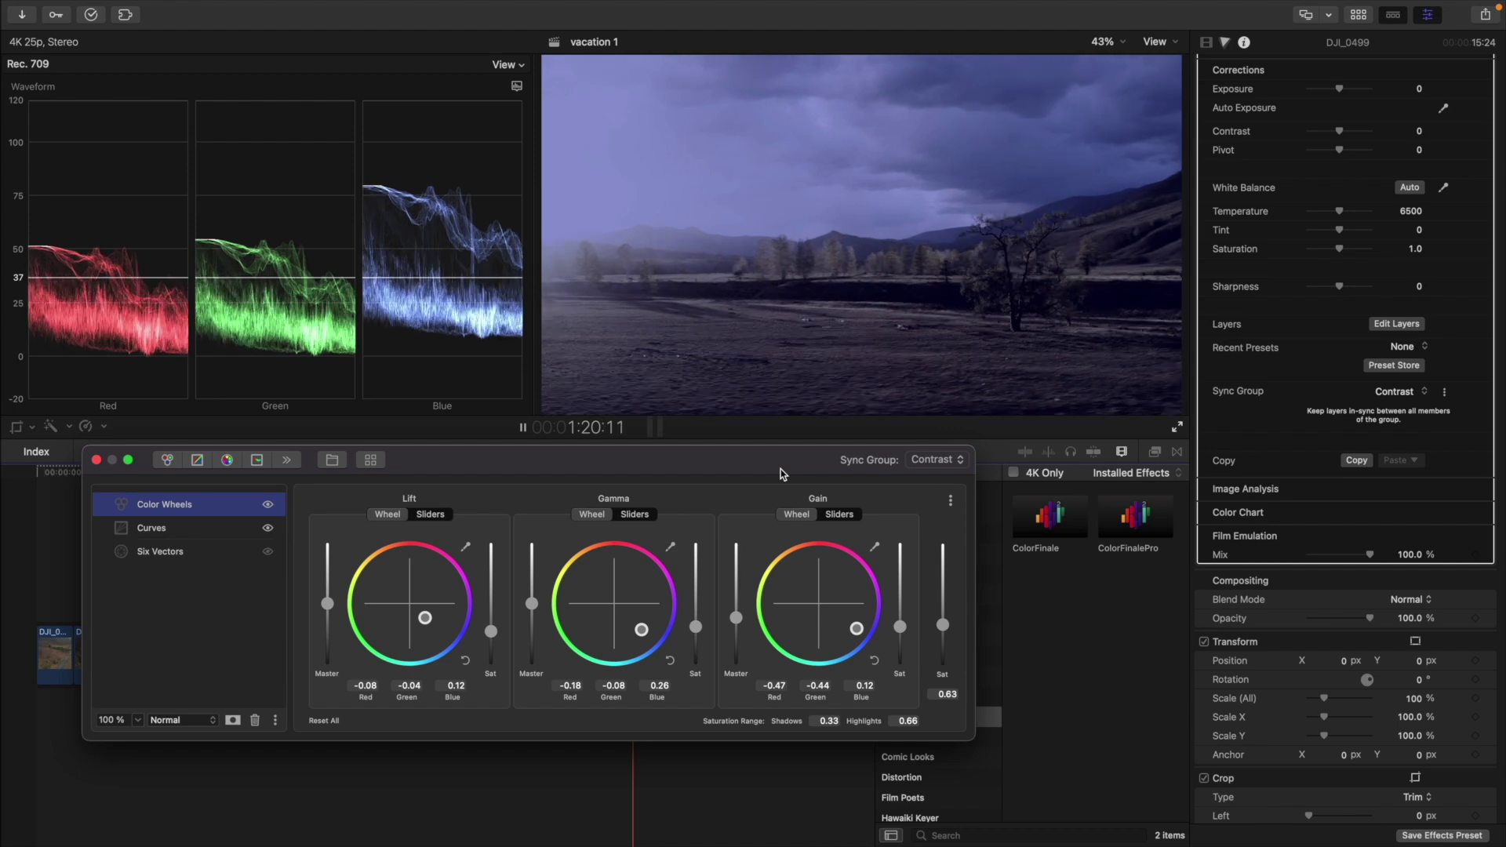
pyautogui.moveTo(779, 469); pyautogui.dragTo(808, 390)
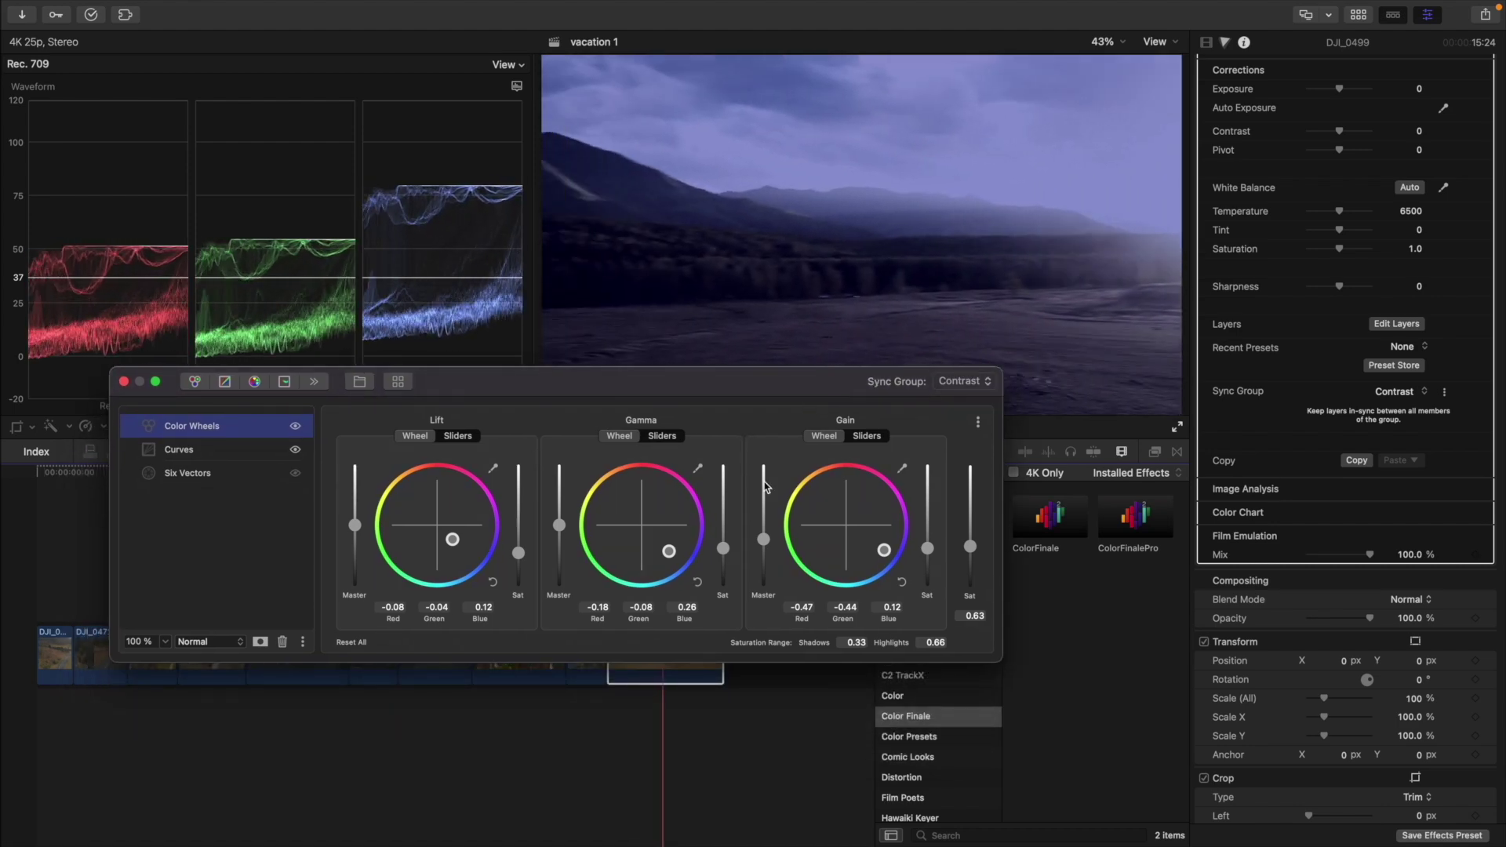
pyautogui.click(124, 382)
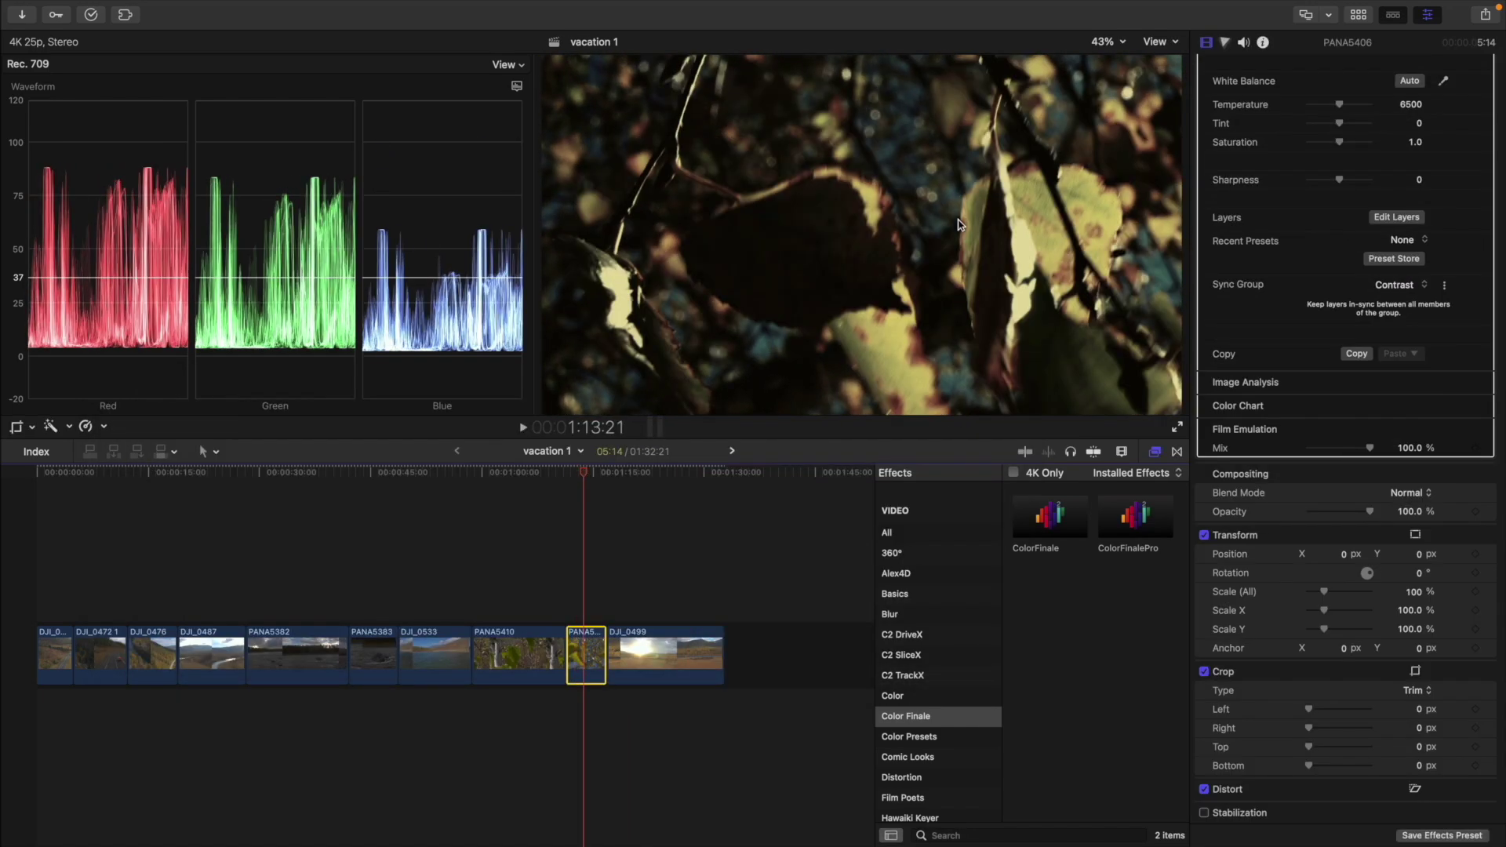
# - Apply Color Finale Pro to PANA5406 with Exposure 1.39, then raise PANA5410's Exposure to 0.42
pyautogui.doubleClick(1135, 518)
pyautogui.moveTo(1339, 254); pyautogui.dragTo(1339, 305)
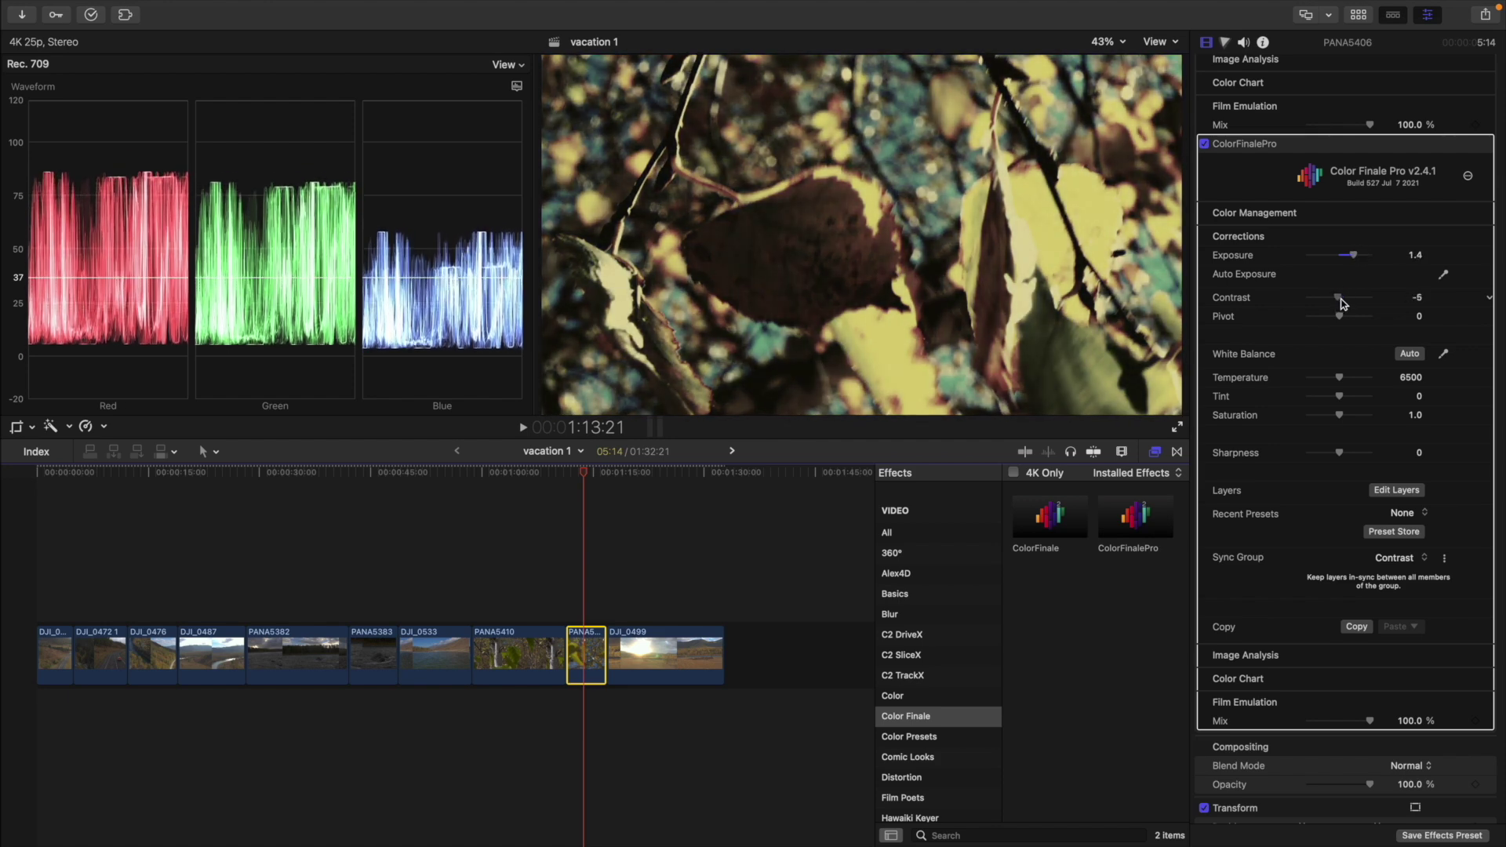
pyautogui.moveTo(1358, 254); pyautogui.dragTo(1353, 256)
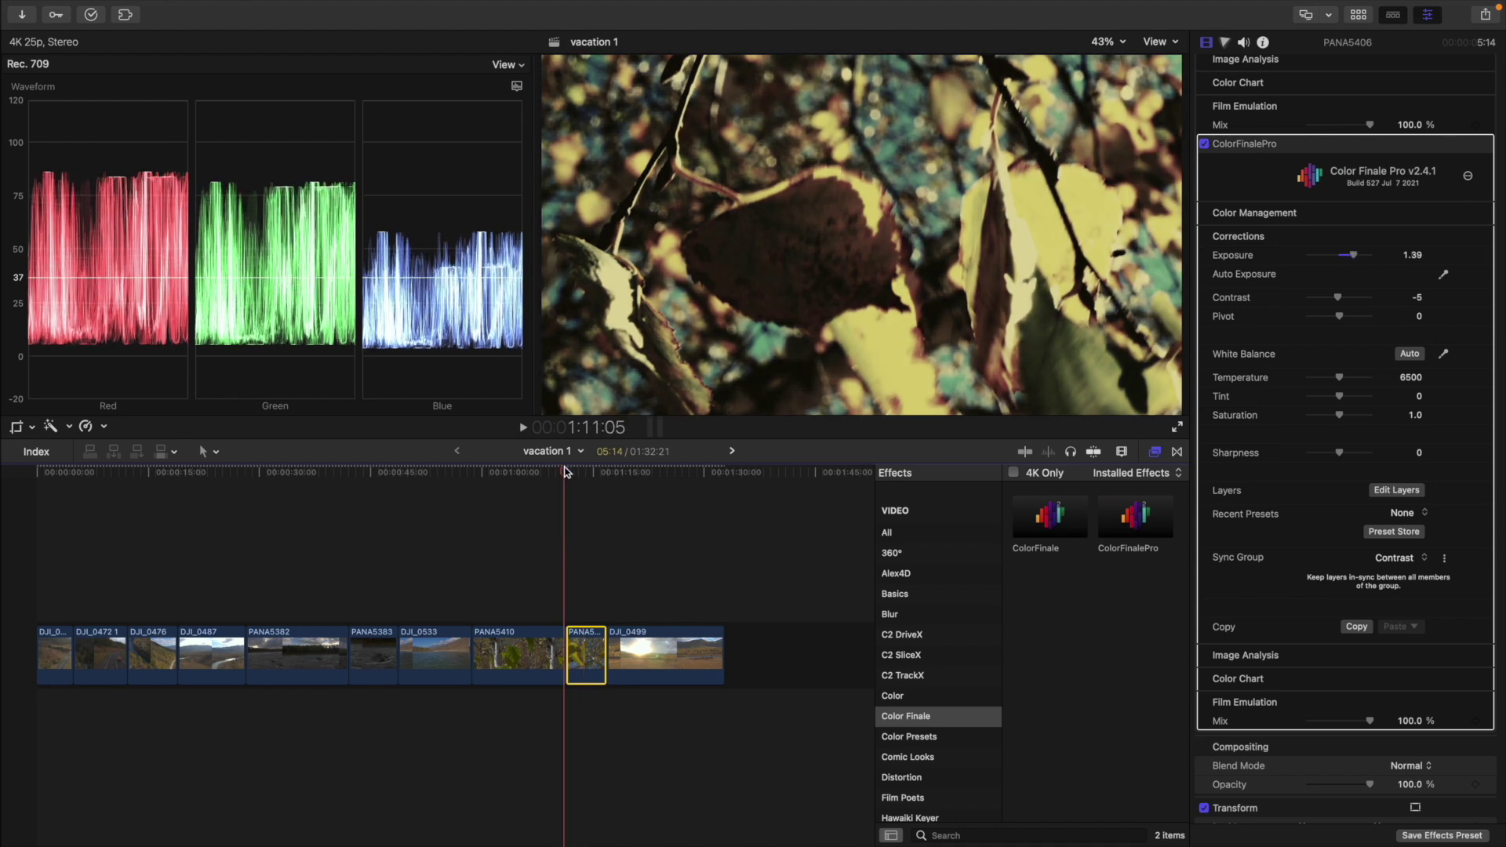
pyautogui.click(533, 655)
pyautogui.moveTo(1345, 230); pyautogui.dragTo(1346, 235)
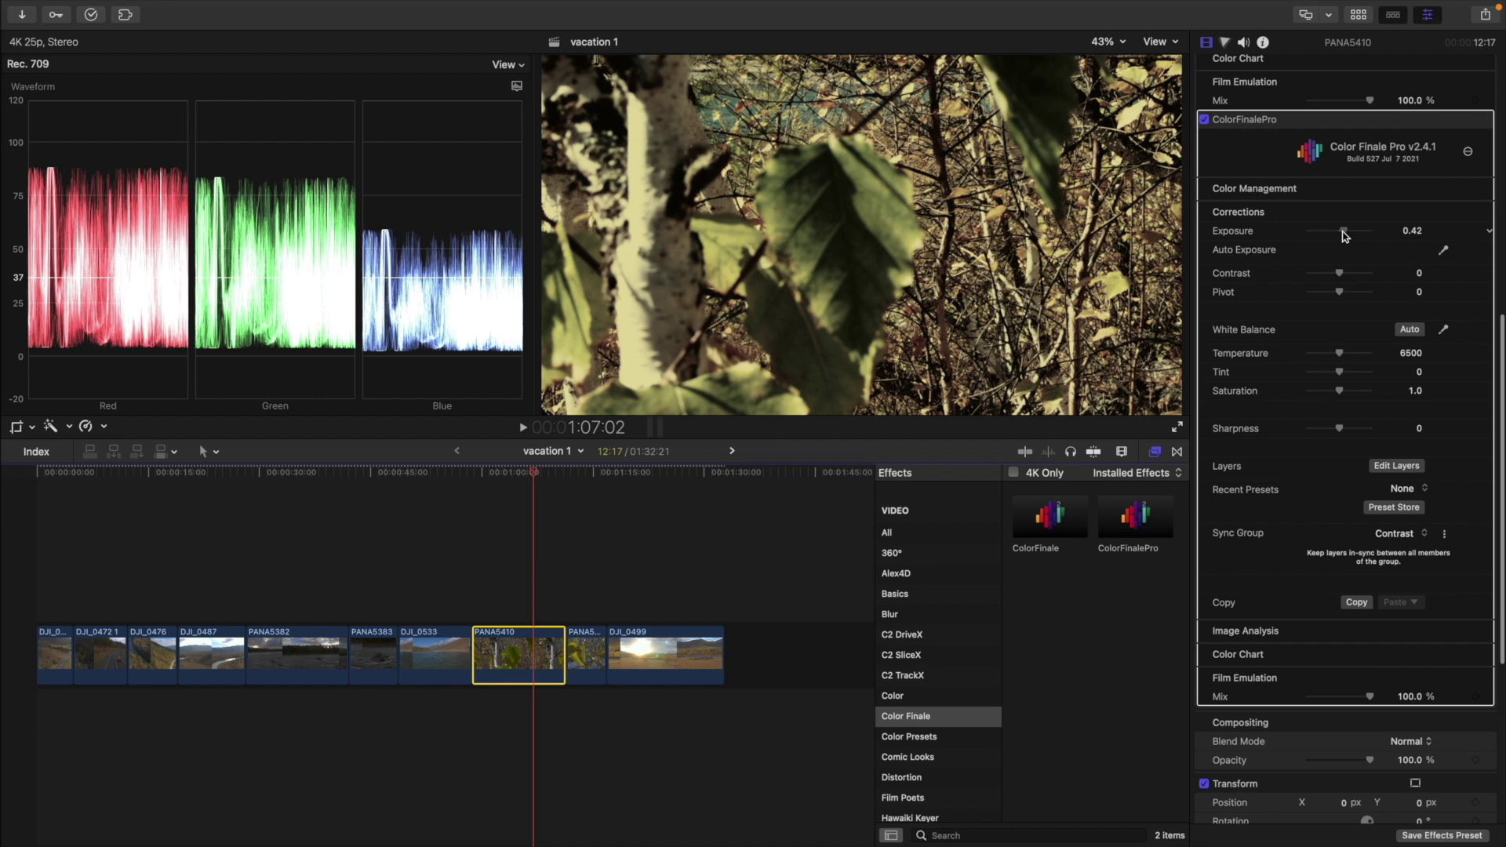